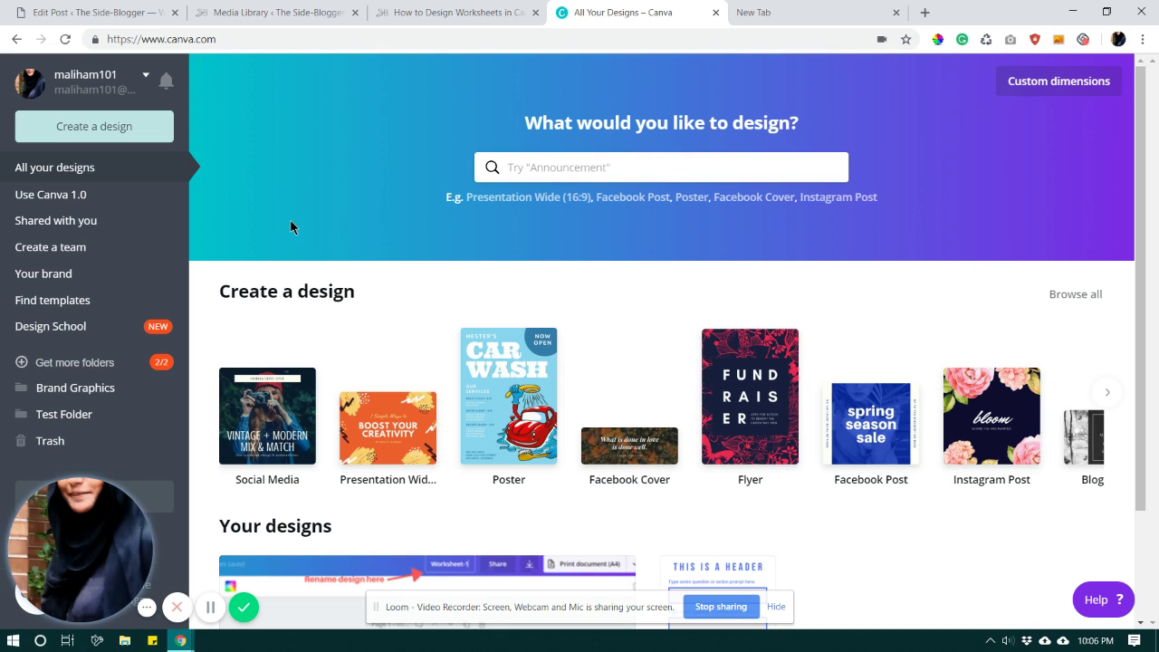
scroll(302, 217, "down", 2)
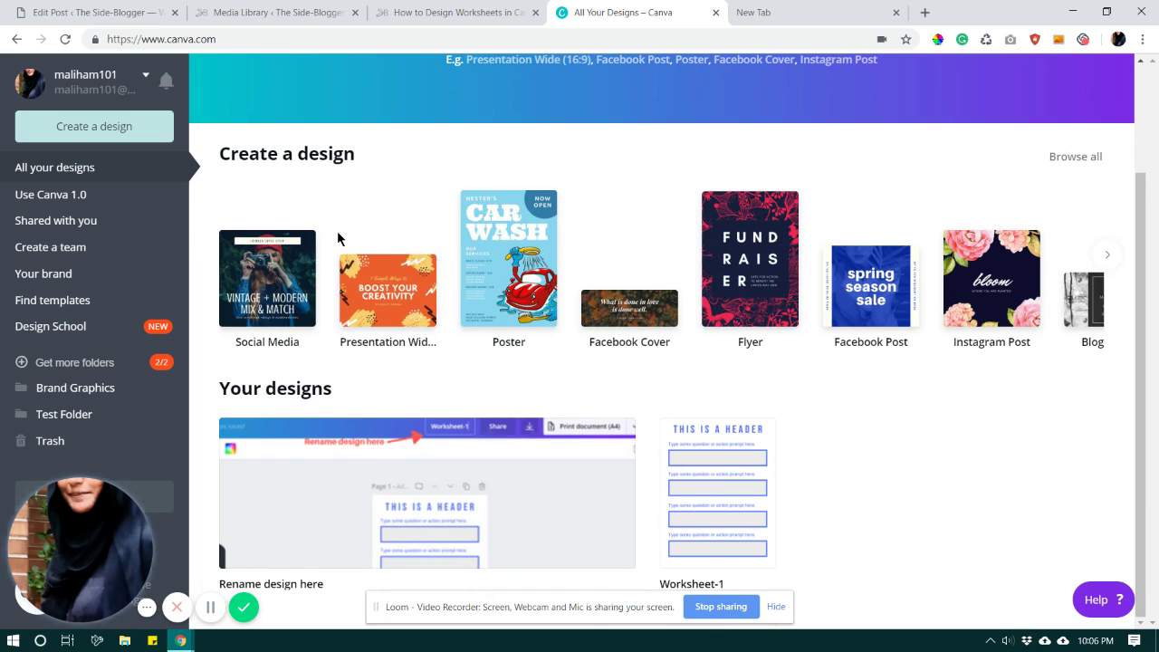
scroll(440, 257, "up", 2)
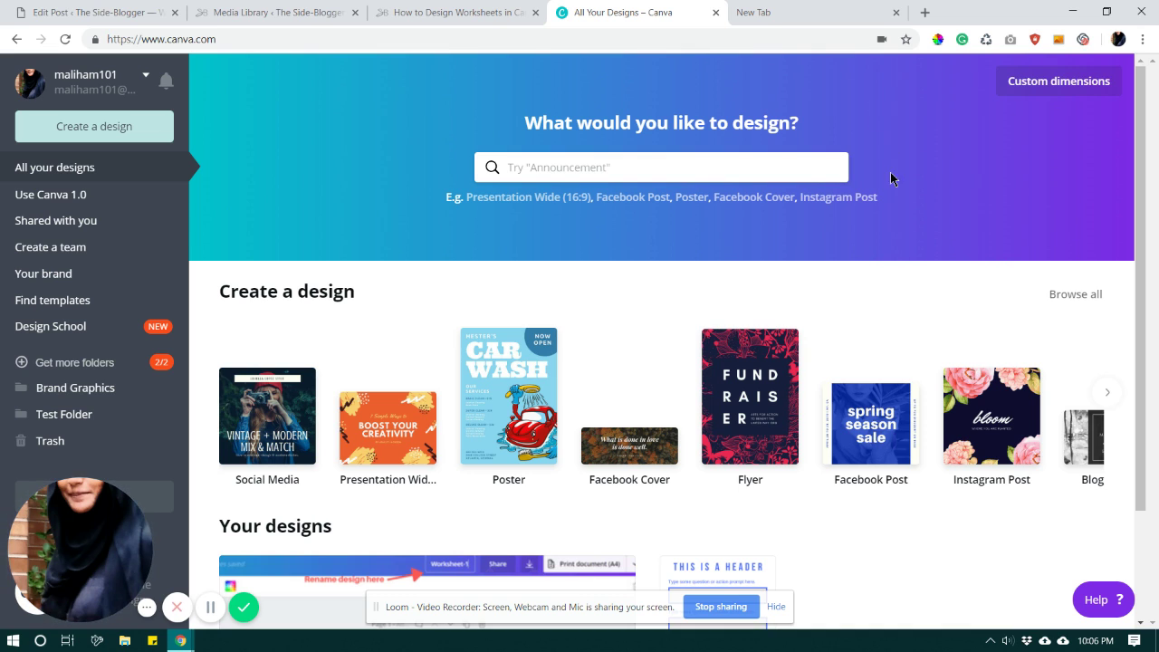
scroll(888, 181, "down", 2)
scroll(883, 181, "up", 2)
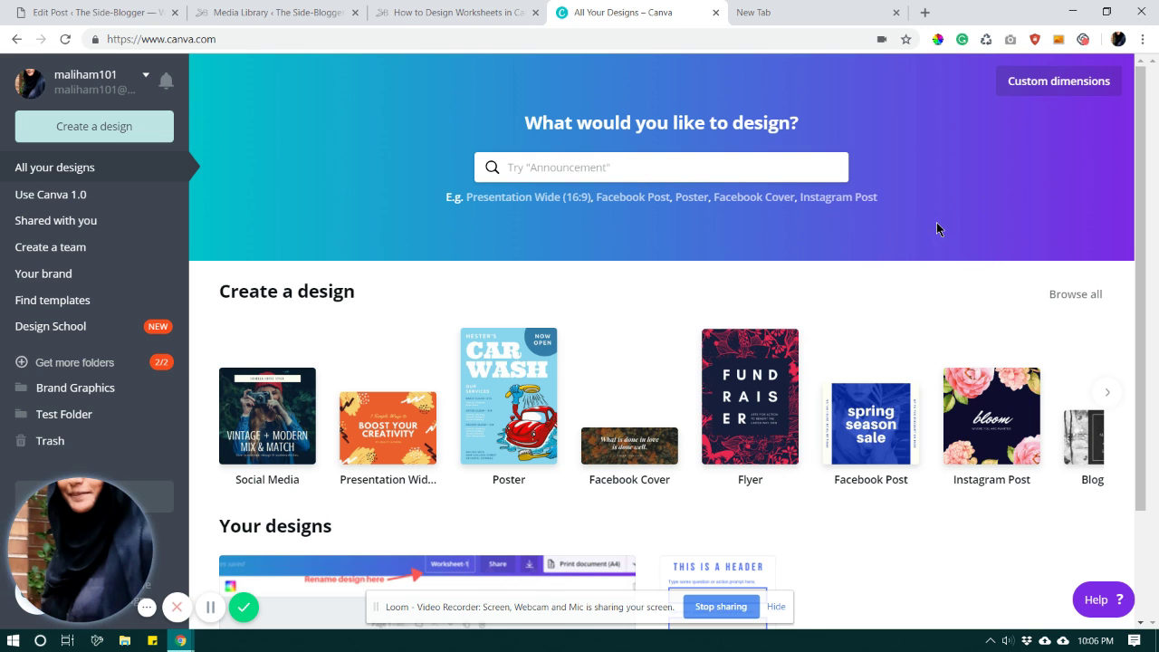
scroll(996, 222, "down", 1)
left_click_drag(1143, 187, 1140, 159)
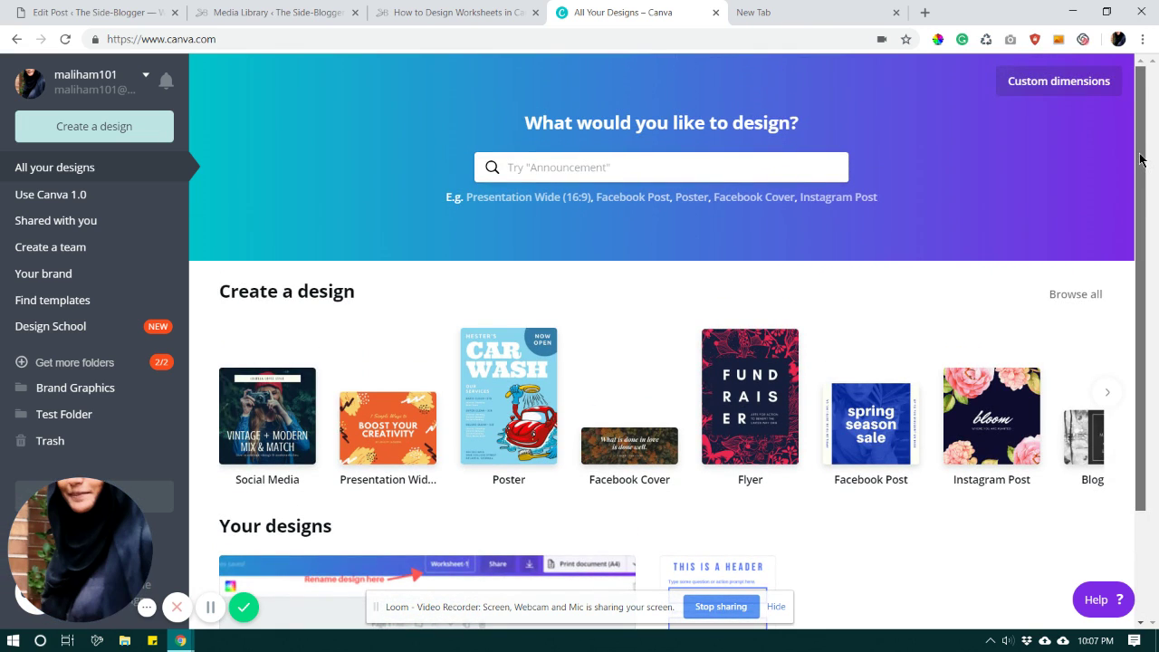
scroll(1114, 221, "down", 2)
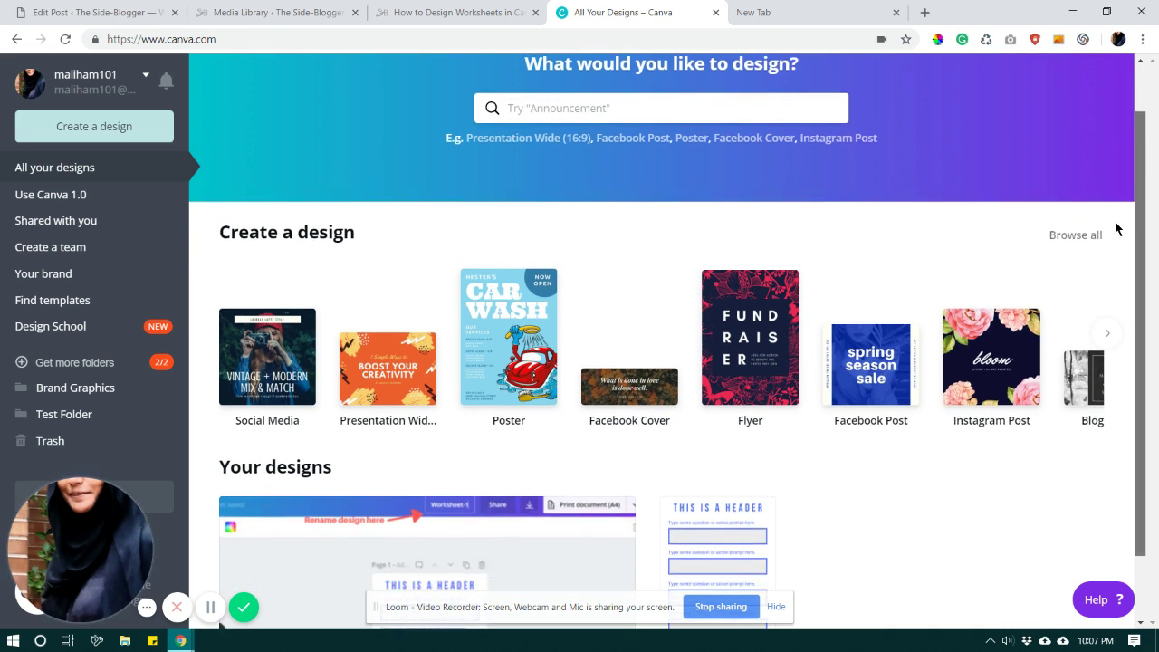
scroll(1128, 208, "up", 2)
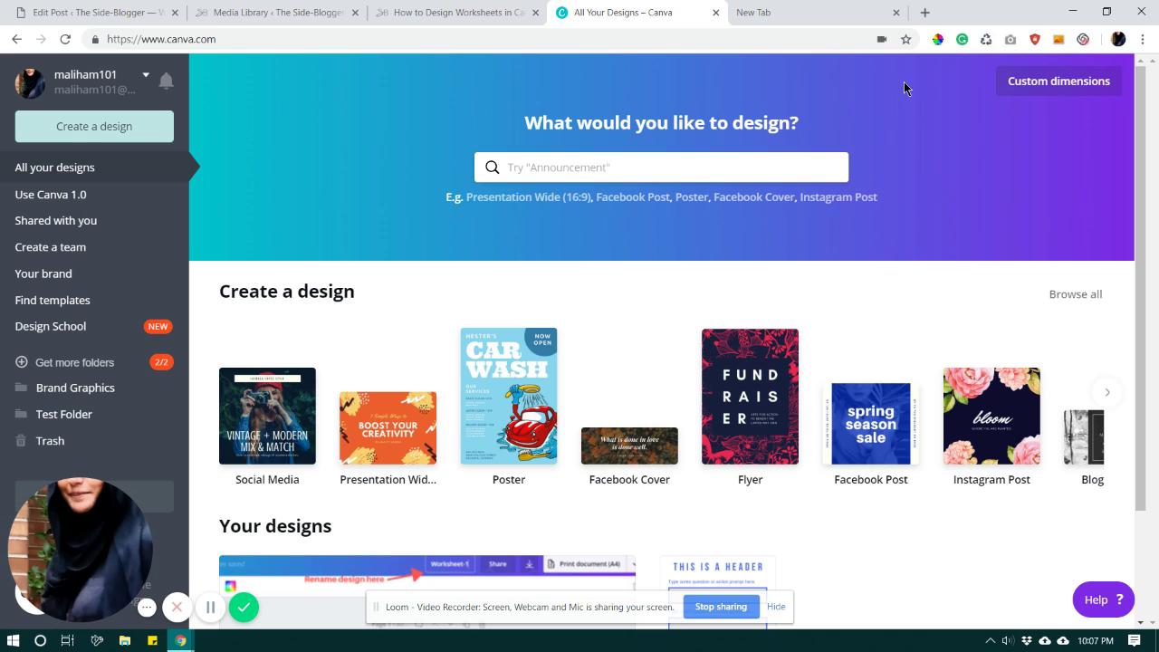
Search the design types for "letter" and create a blank Letter design of 8.5 in × 11 in.
left_click(697, 168)
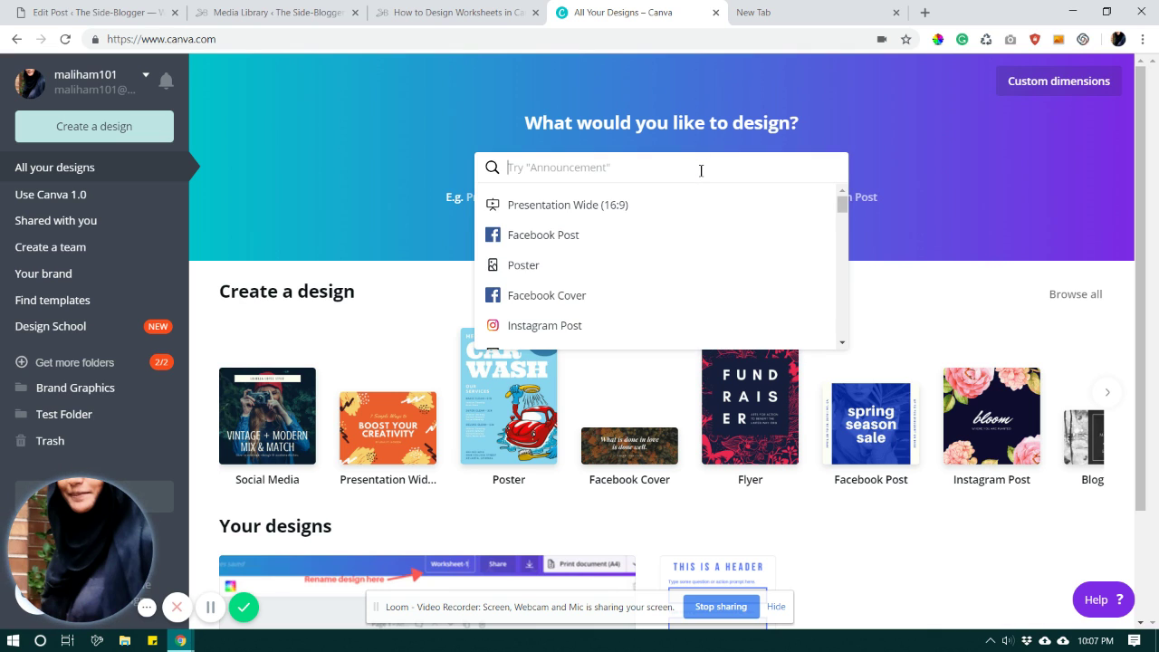
type("letter")
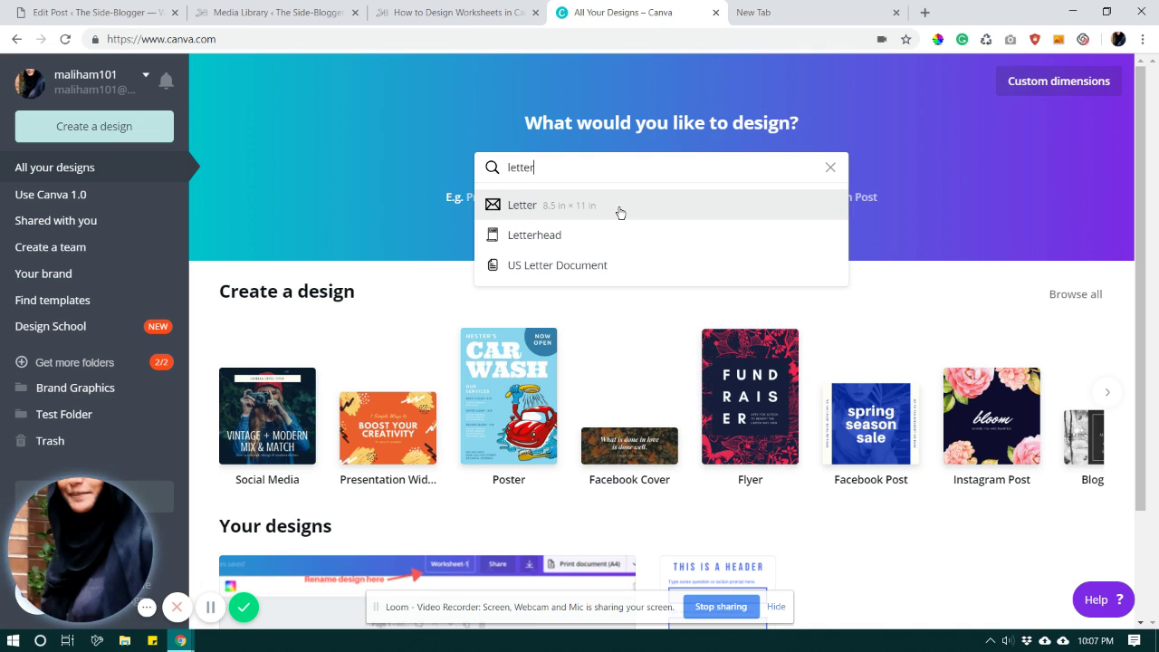
left_click(842, 97)
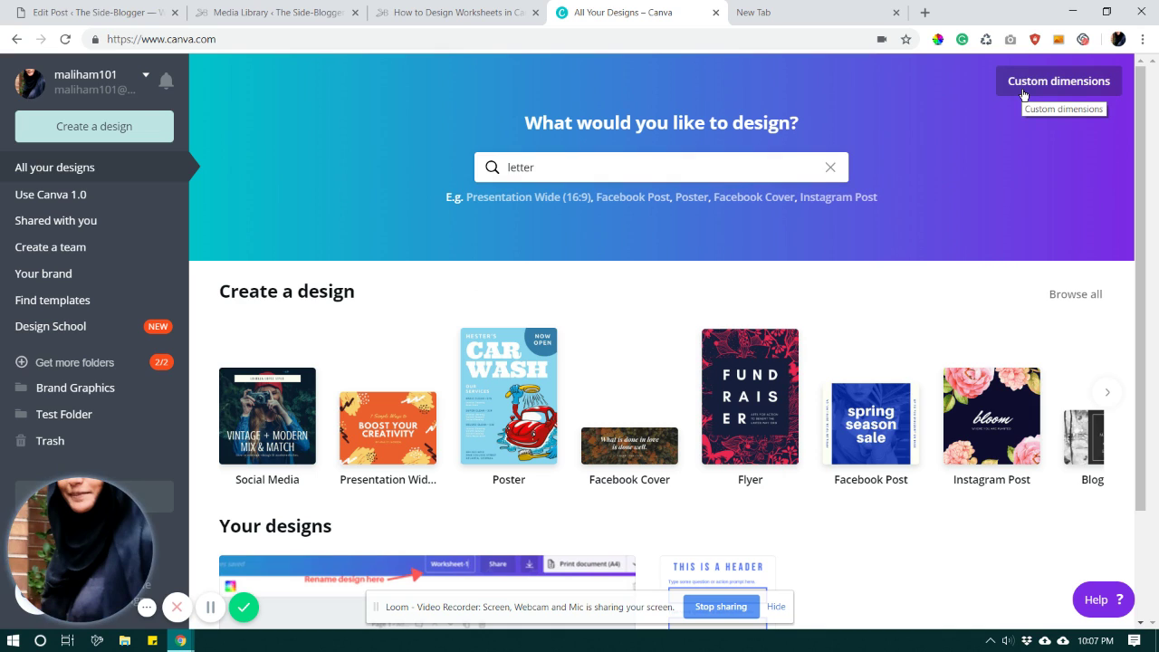
left_click(755, 173)
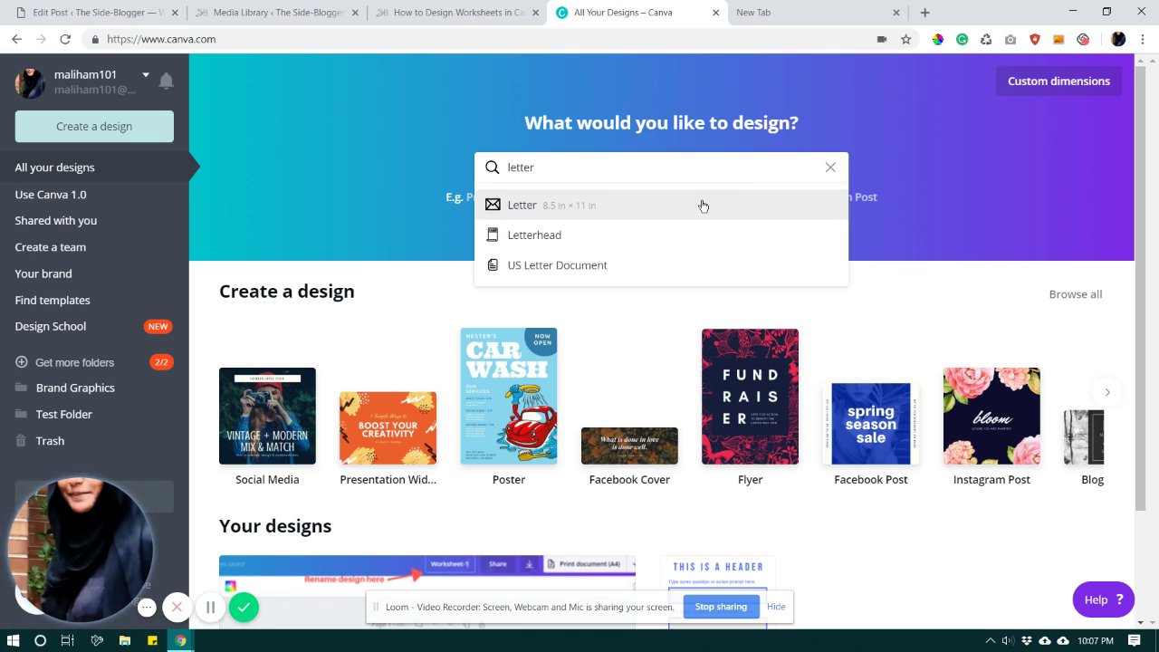
left_click(622, 210)
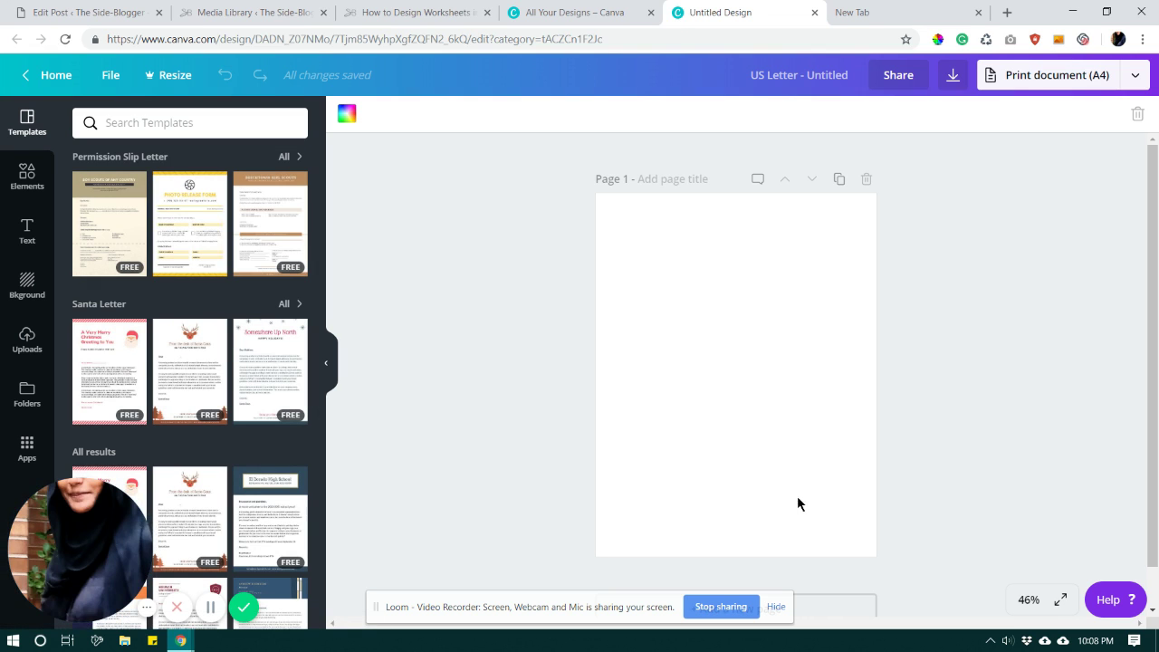
Browse through the available letter templates.
scroll(168, 226, "down", 6)
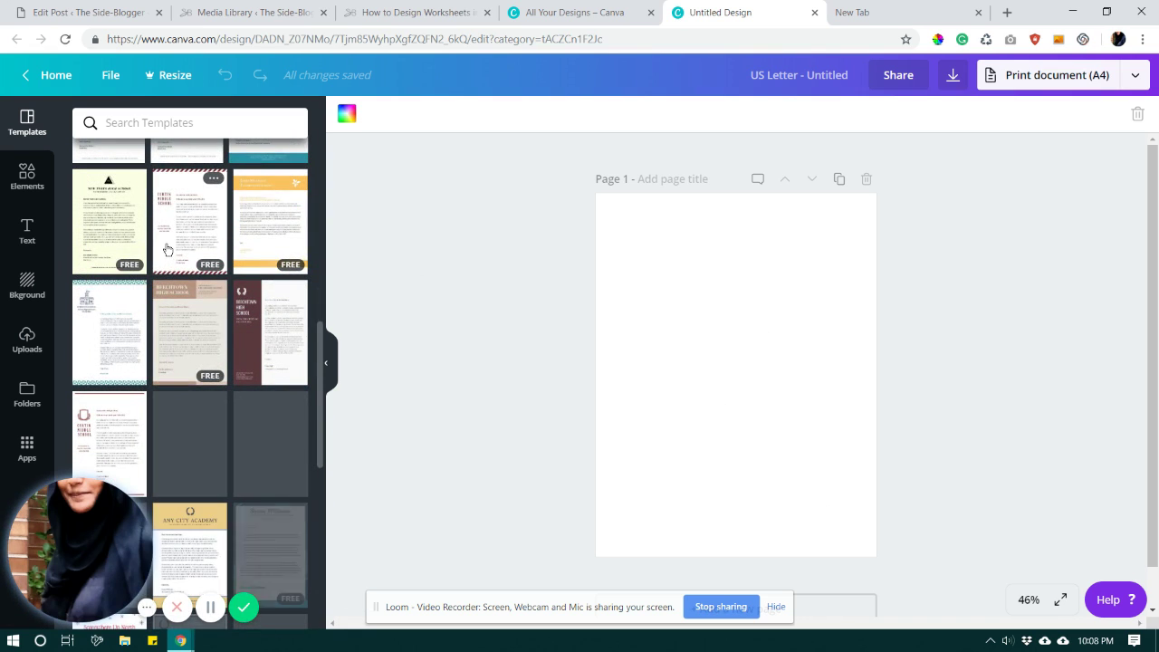
scroll(168, 235, "down", 3)
scroll(168, 234, "down", 5)
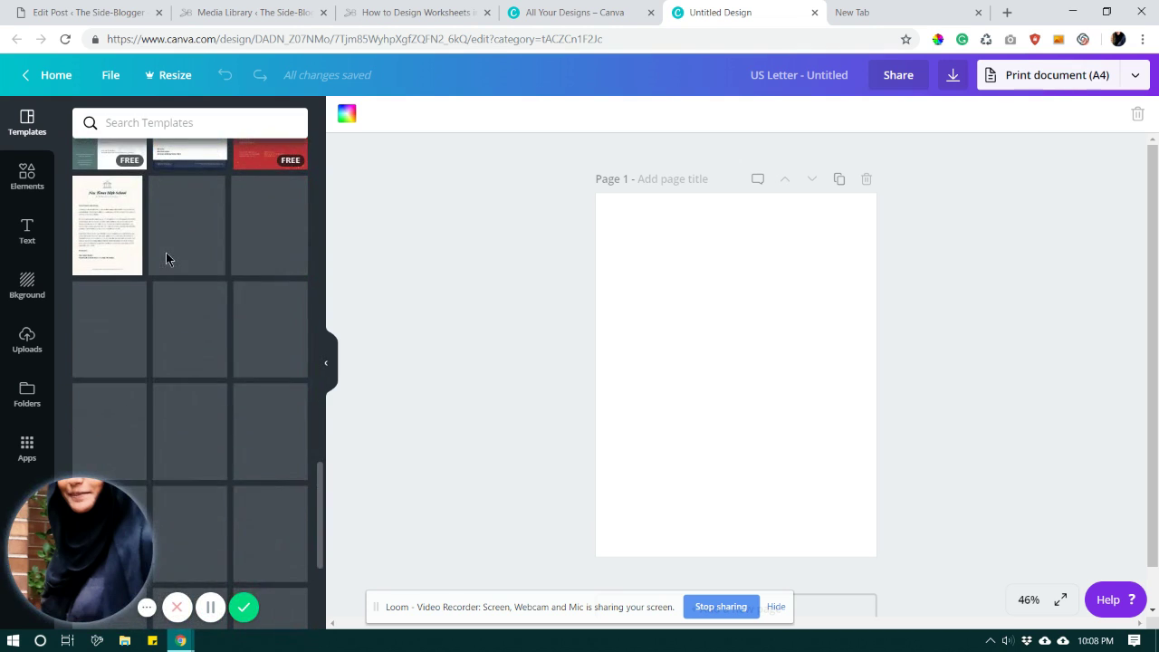
scroll(203, 266, "up", 10)
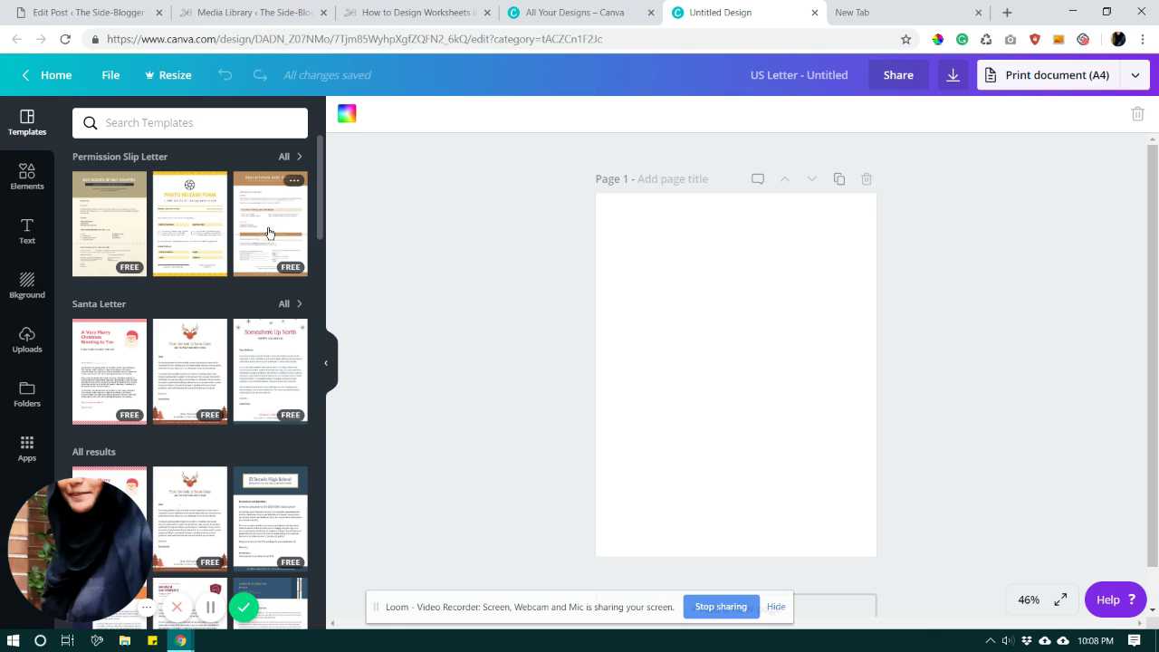
scroll(268, 253, "down", 3)
scroll(268, 253, "up", 3)
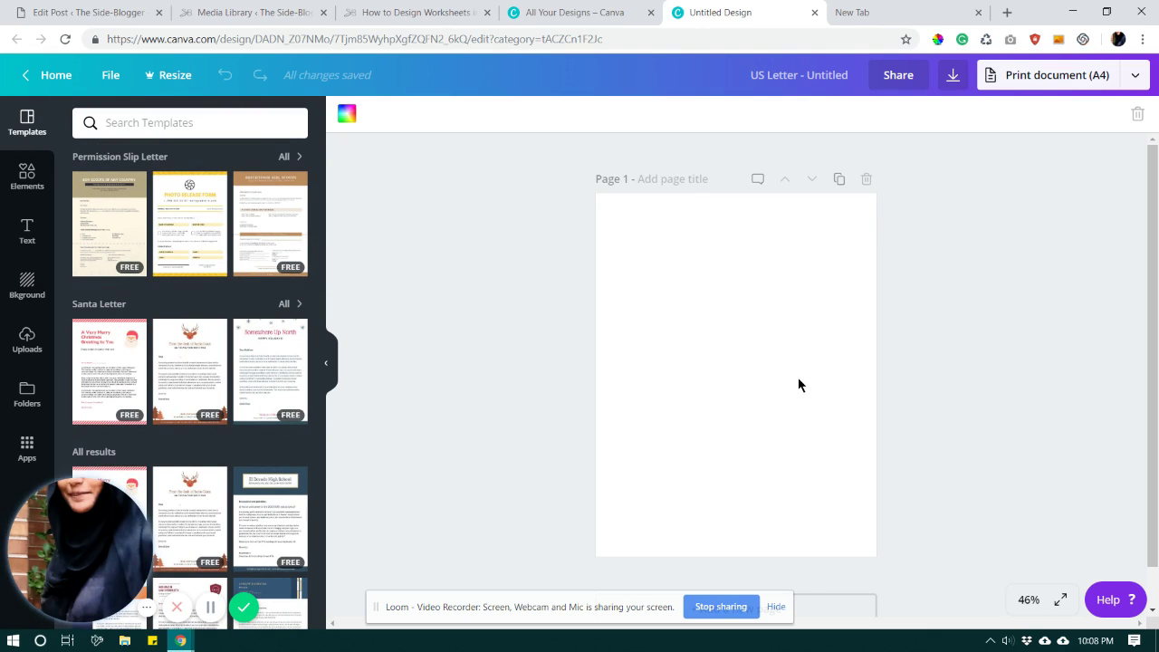
left_click(808, 72)
key("BackSpace")
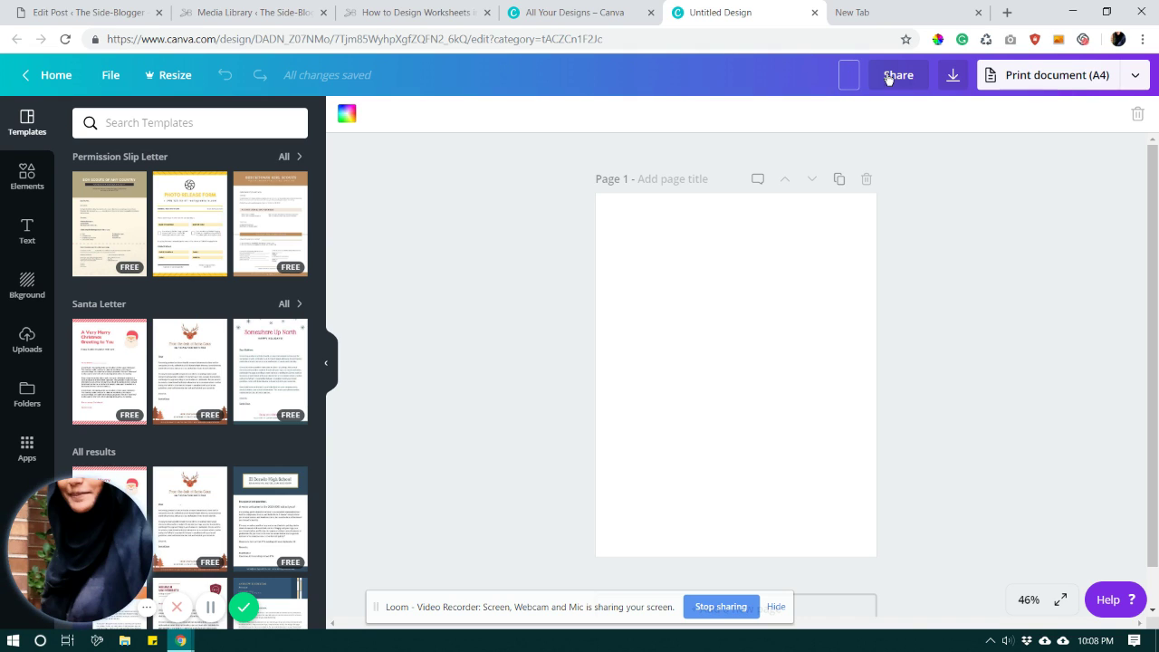
left_click(834, 114)
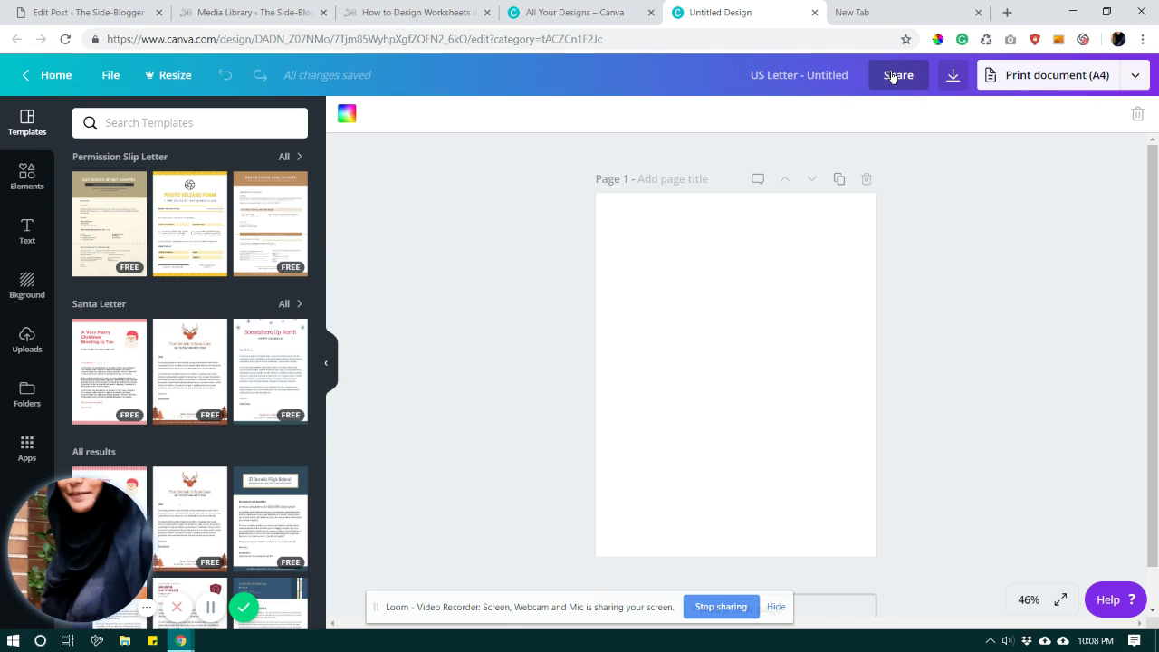
Rename the design as Workbook-1.
left_click(807, 76)
key("BackSpace")
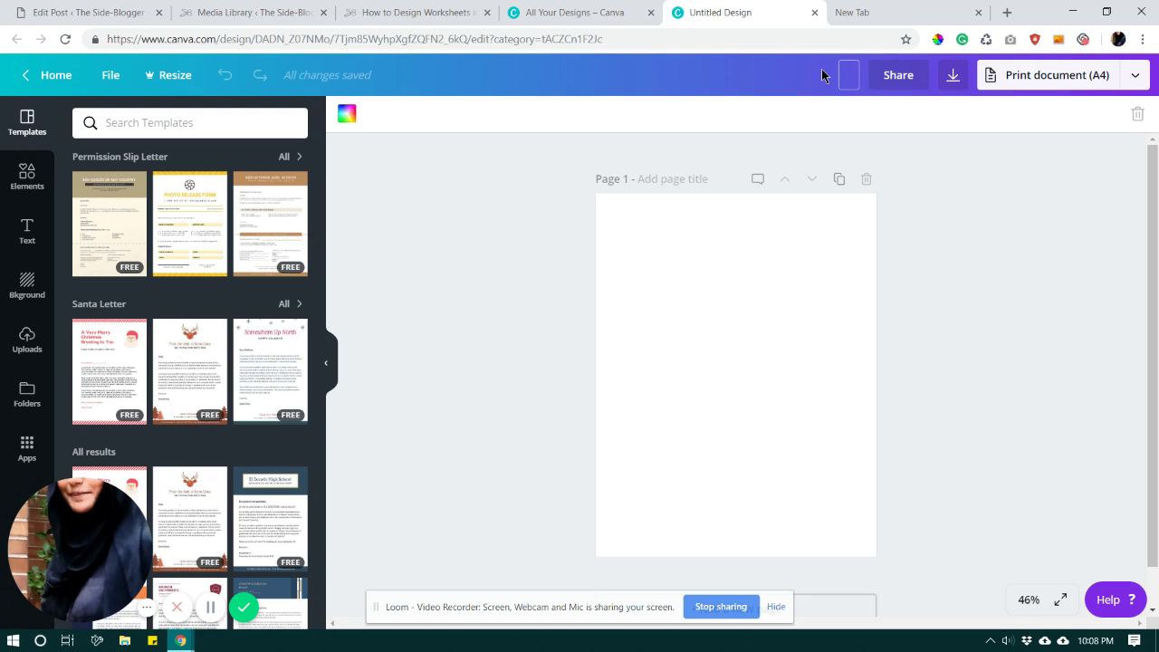
type("Workbook-1")
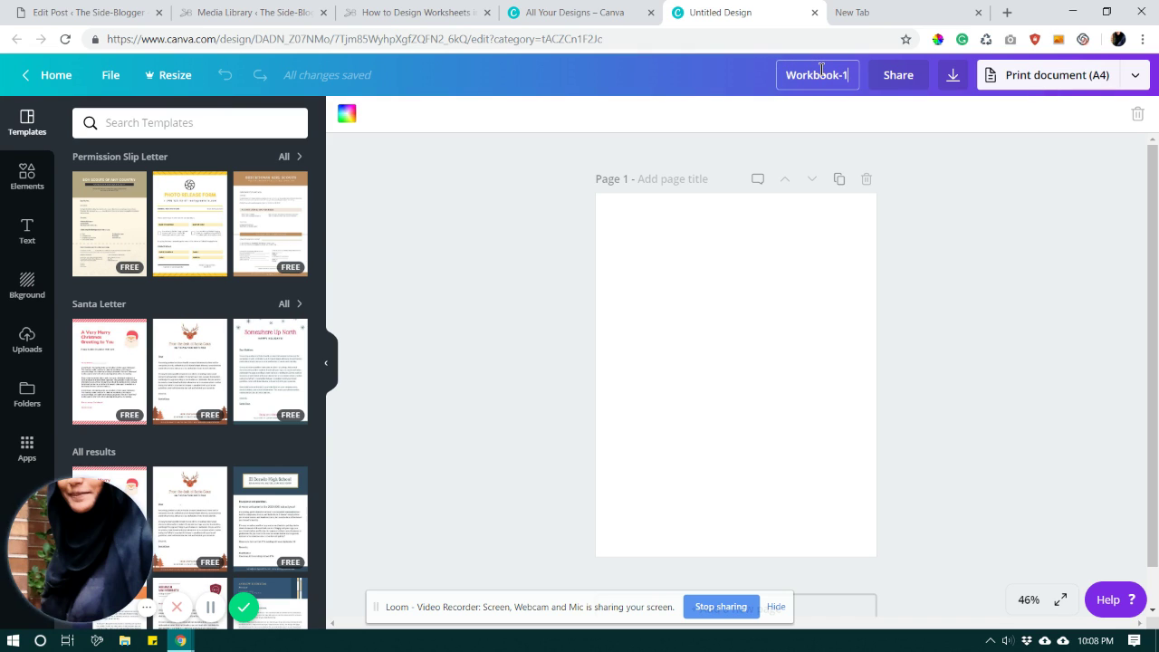
key("Return")
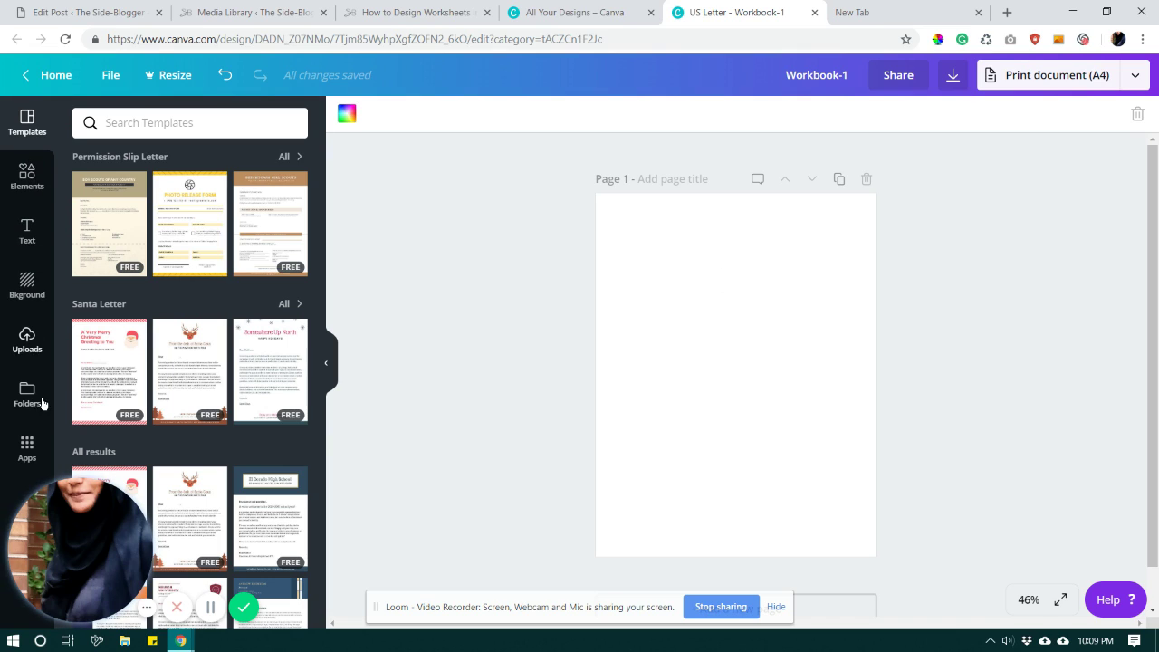
Add a heading text box to the page and place it horizontally centred at the page's upper margin.
left_click(27, 235)
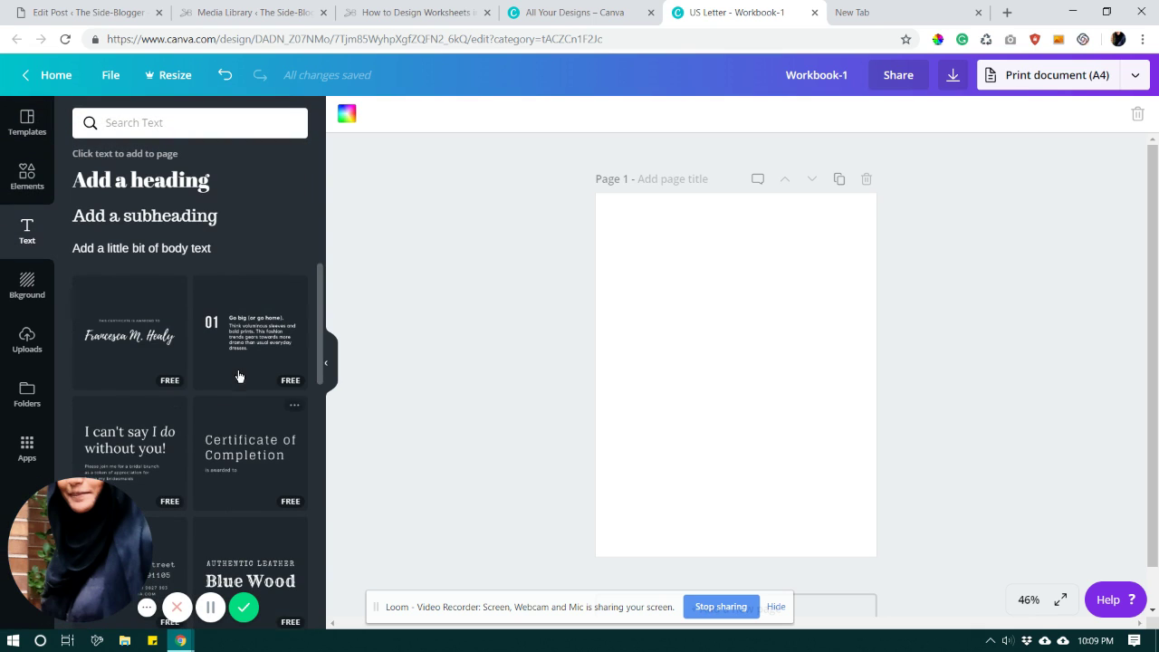
scroll(238, 373, "down", 5)
scroll(234, 458, "up", 10)
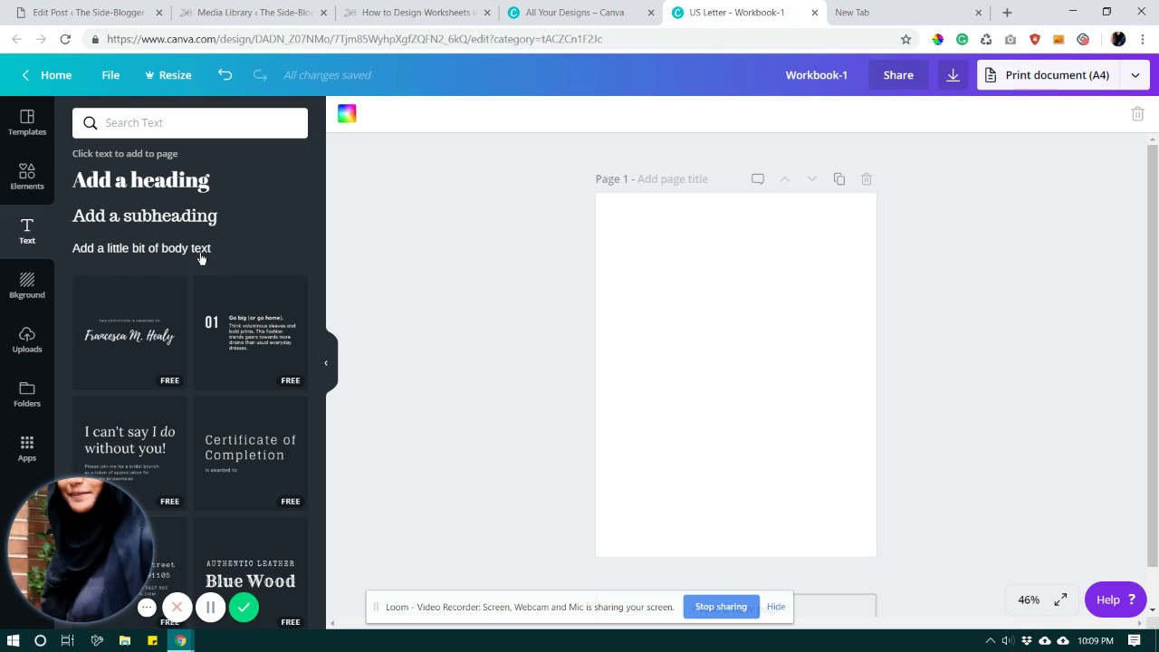
left_click(159, 186)
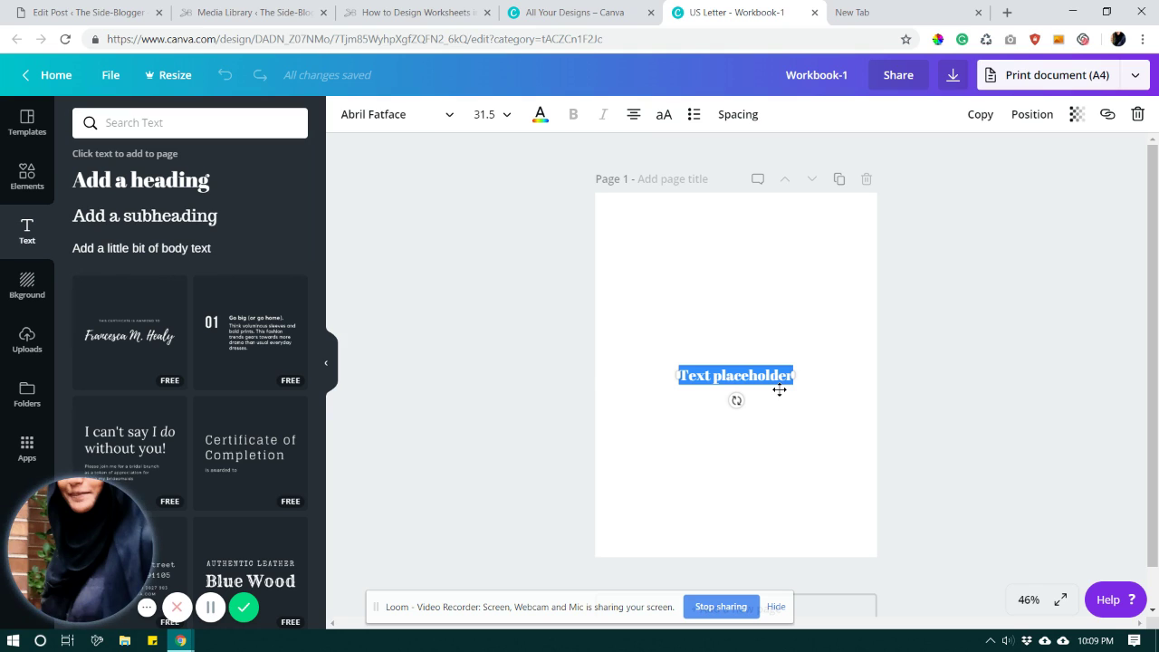
left_click_drag(760, 387, 778, 245)
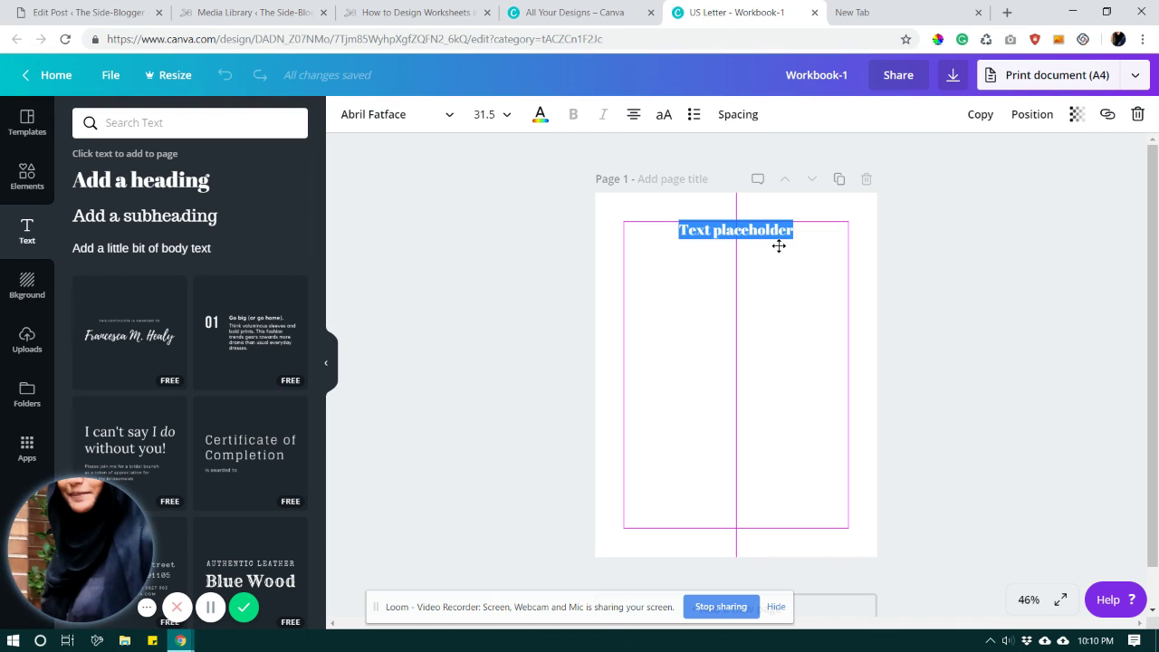
left_click_drag(778, 245, 779, 241)
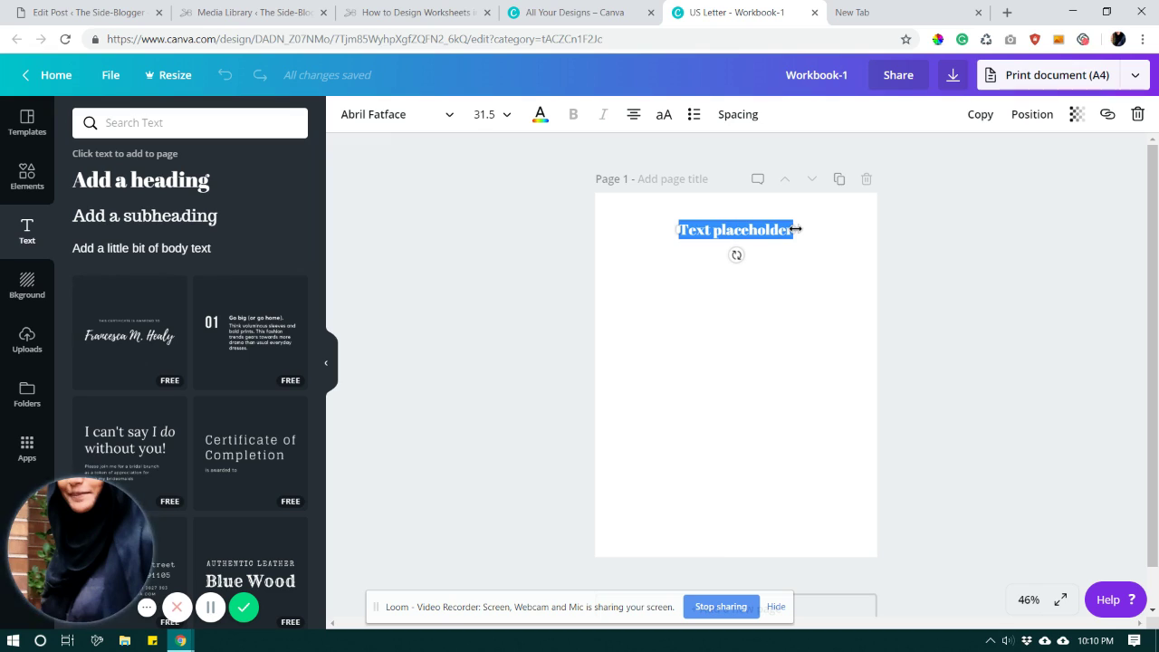
Widen the heading's text box on both sides to span the page margins, and recentre it slightly higher on the page.
mouse_move(795, 229)
left_mouse_down()
mouse_move(869, 229)
mouse_move(789, 230)
mouse_move(813, 229)
left_mouse_up()
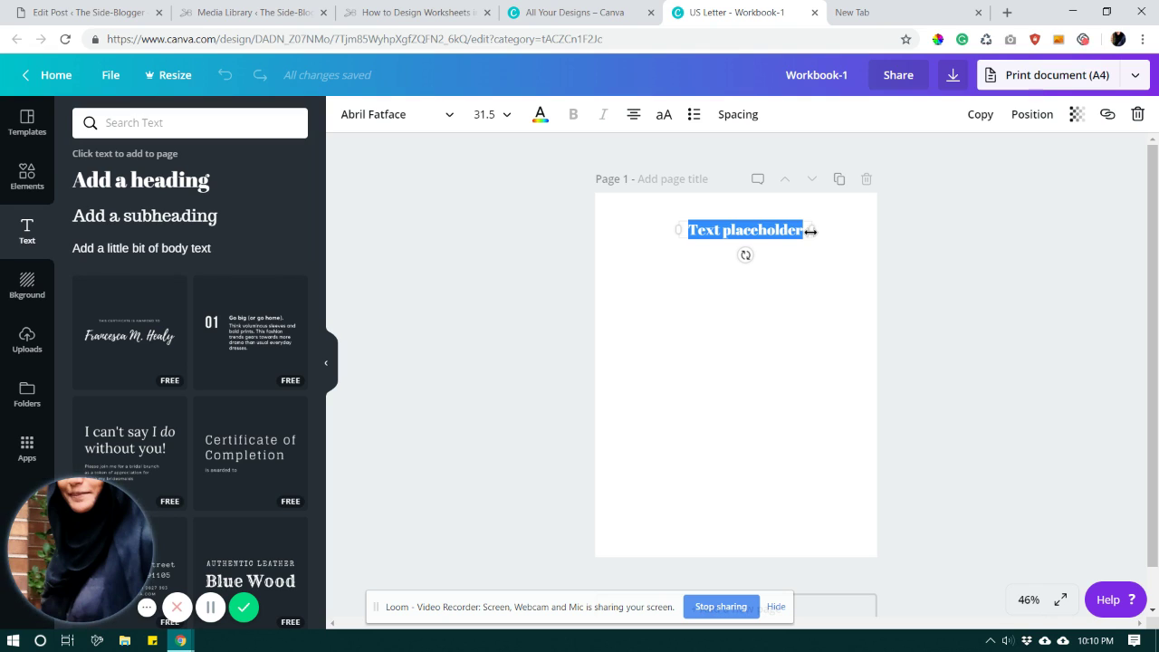
left_click_drag(811, 231, 849, 230)
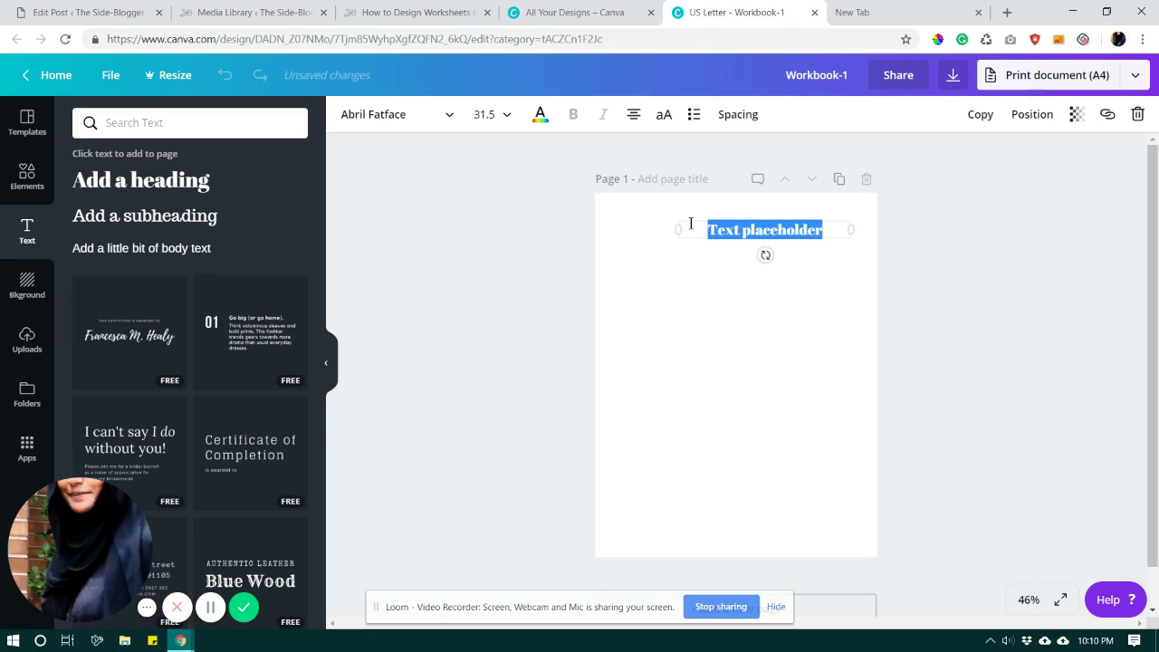
left_click_drag(680, 230, 632, 234)
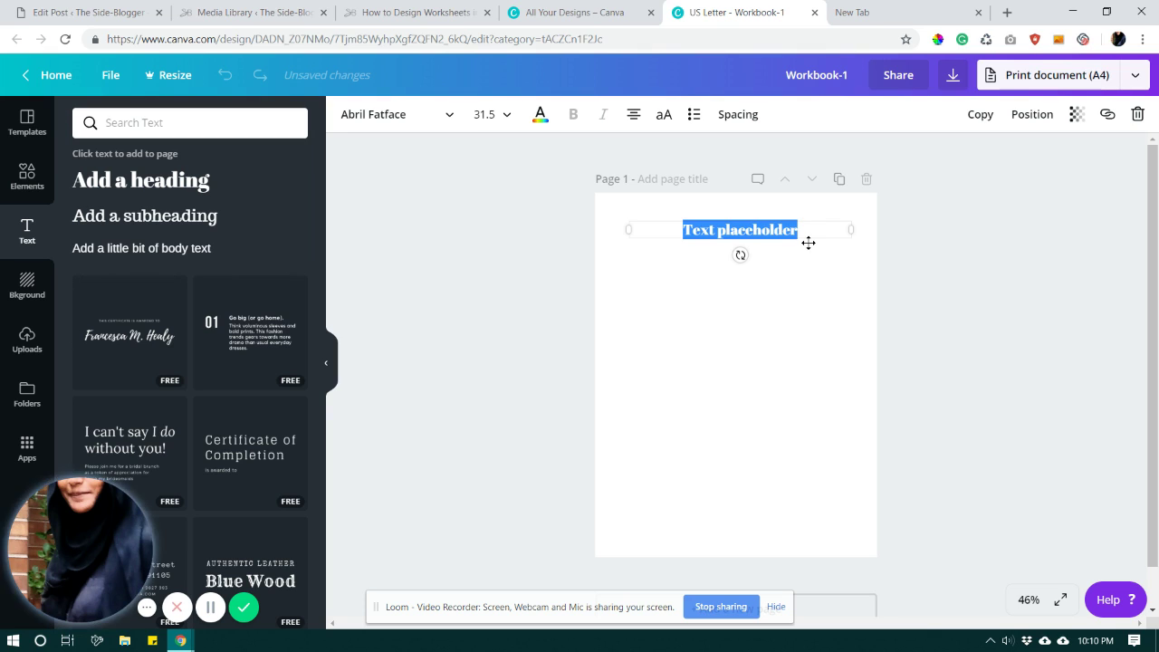
left_click_drag(809, 241, 805, 230)
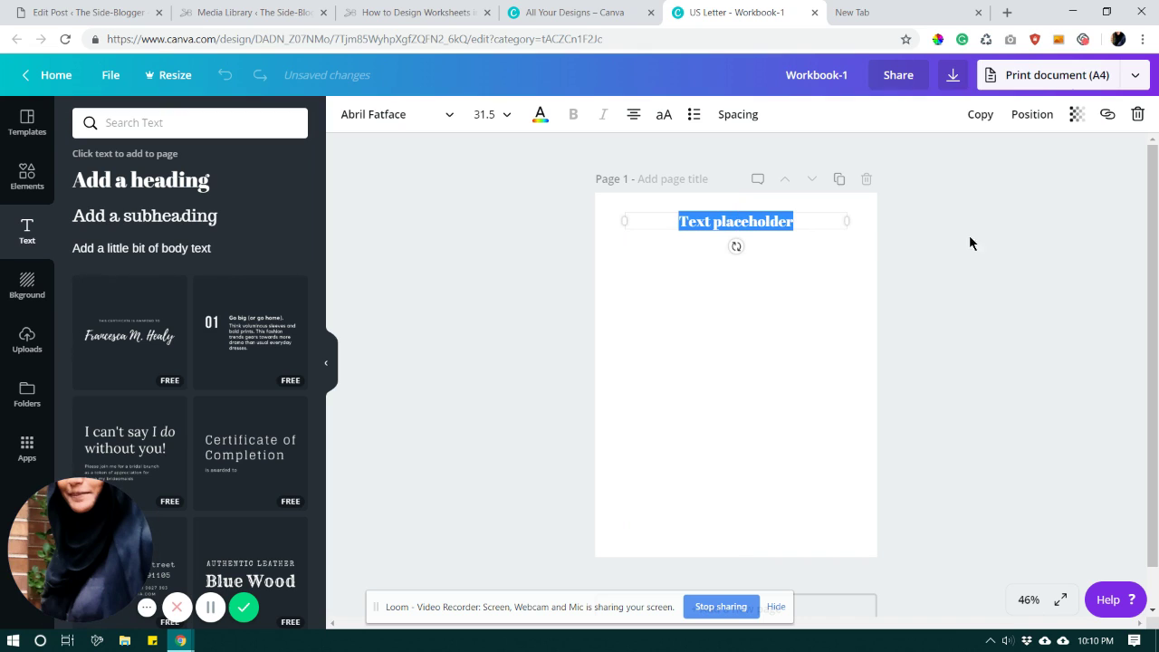
Replace the heading's placeholder text with "A Sample Workbook".
left_click(726, 226)
key("ctrl+a")
type("A Sample")
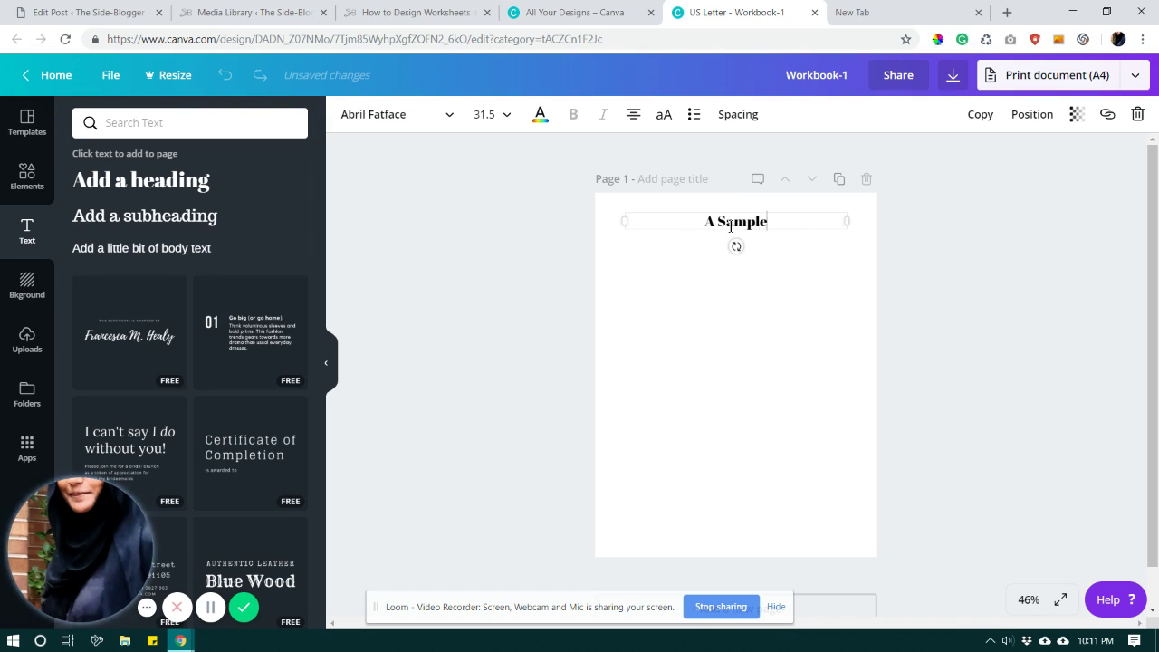
type(" Workbook")
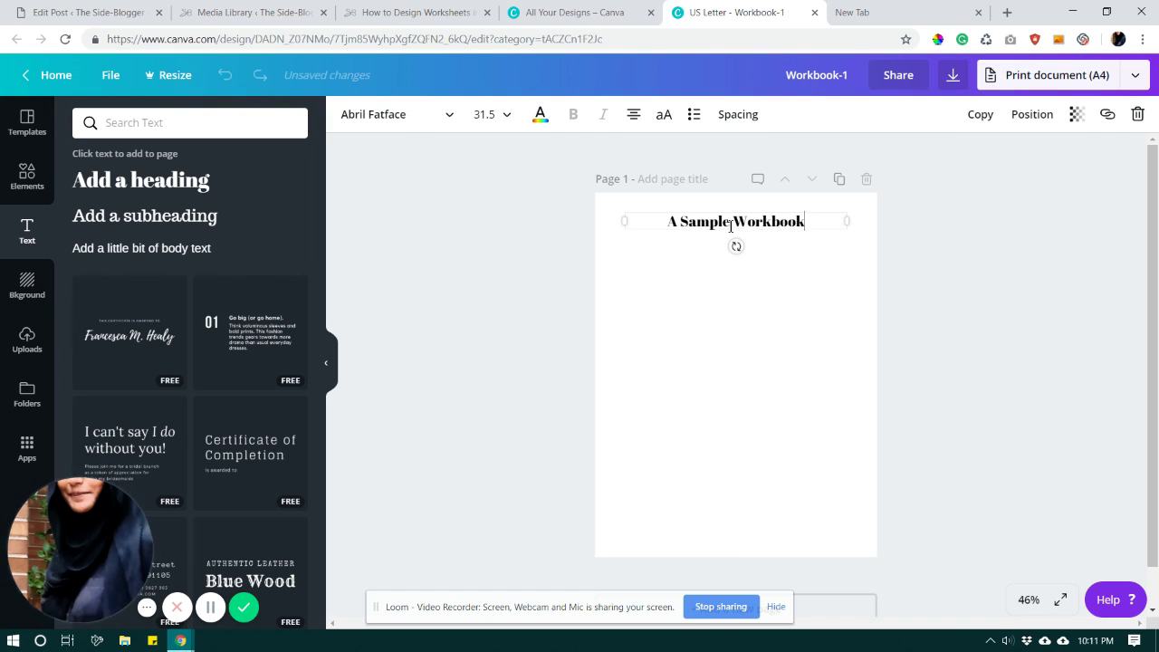
Try left alignment on the whole heading text and return it to centre alignment.
double_click(779, 225)
key("ctrl+a")
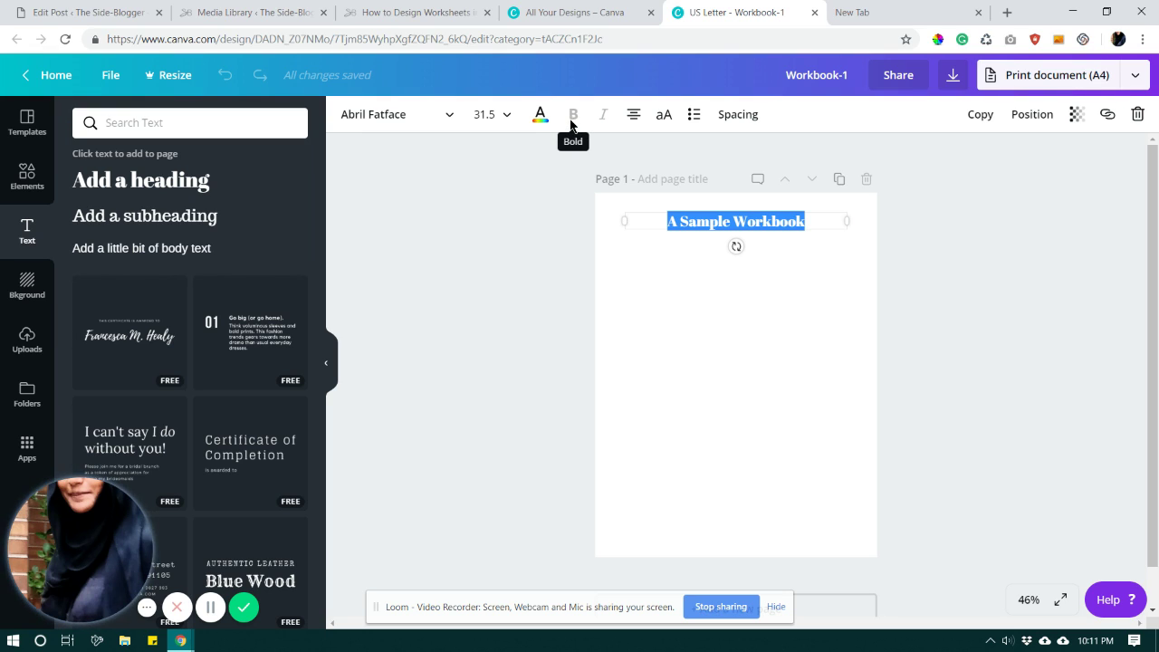
left_click(633, 117)
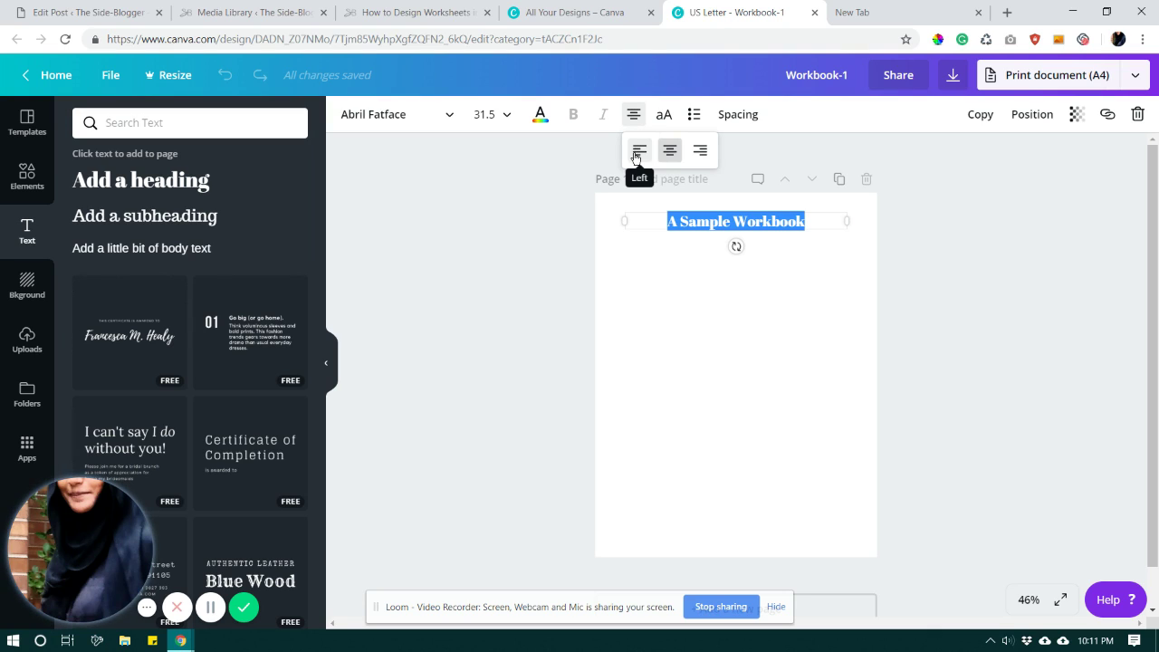
left_click(637, 152)
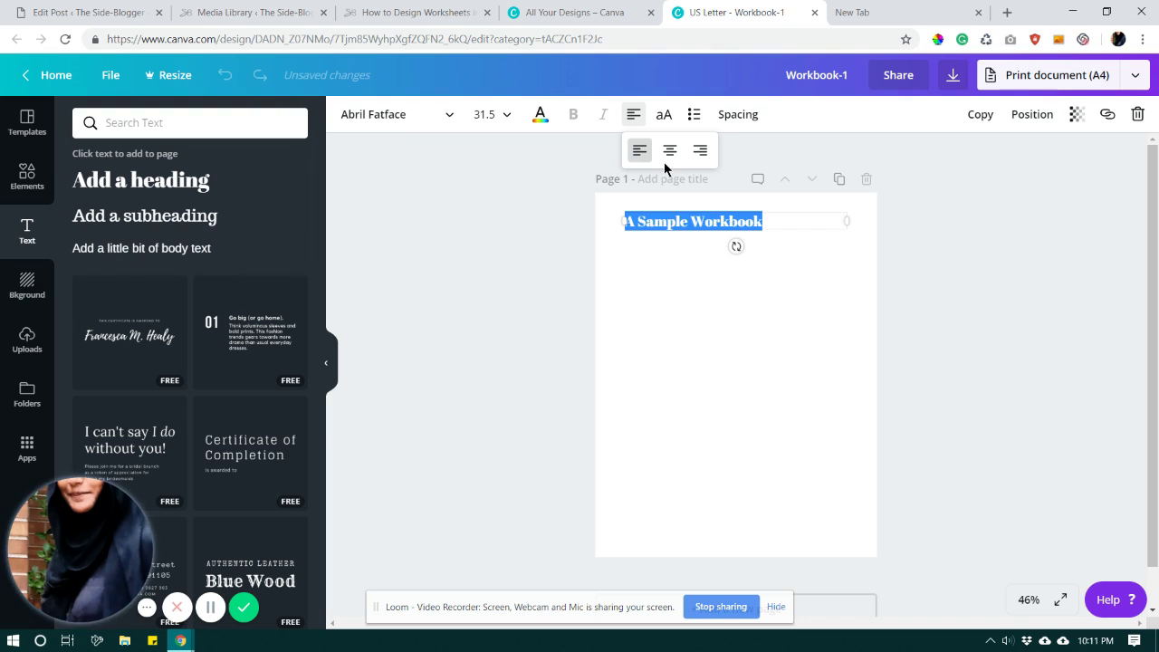
left_click(667, 156)
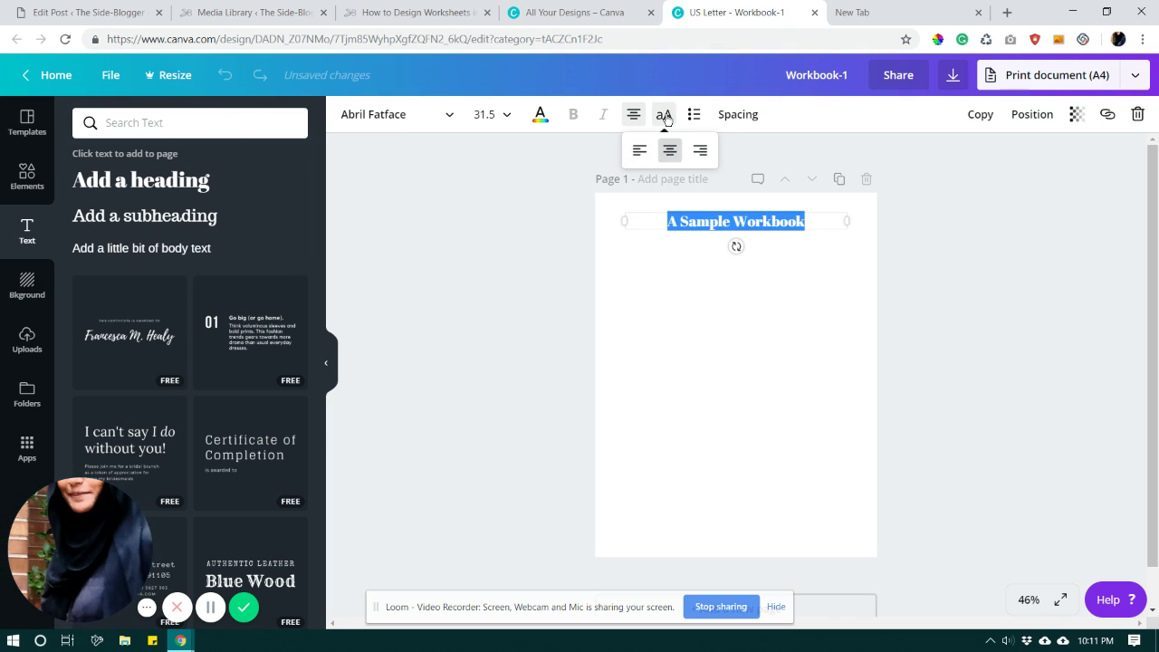
Convert the "A Sample Workbook" heading text to all uppercase letters.
left_click(763, 136)
left_click(717, 221)
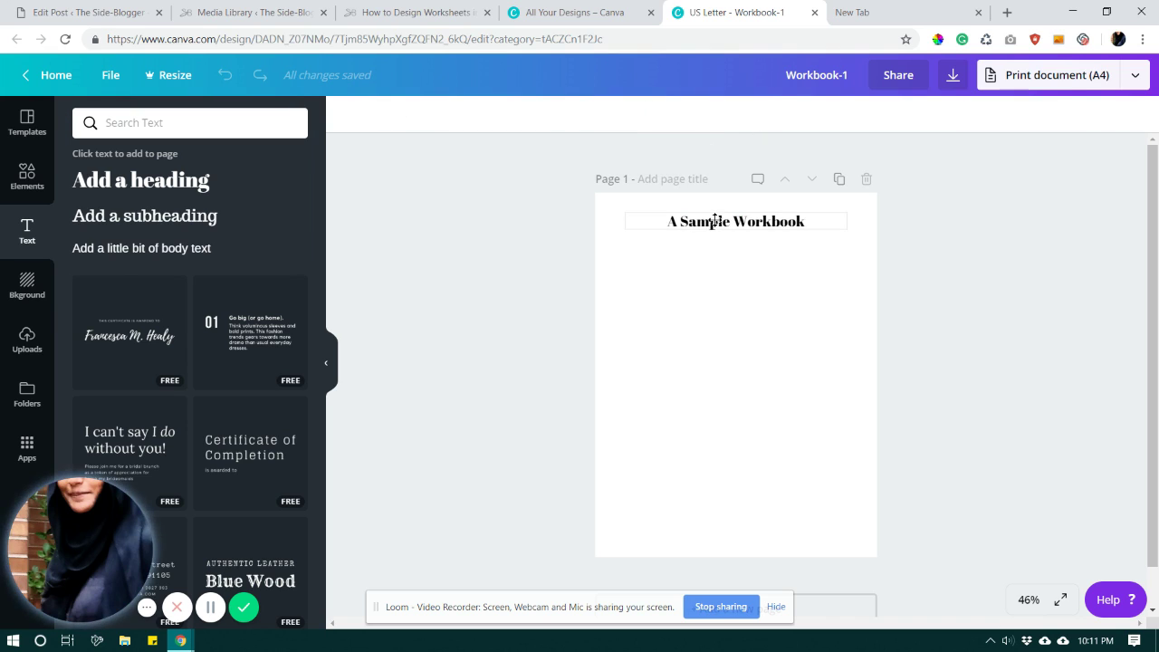
left_click(483, 237)
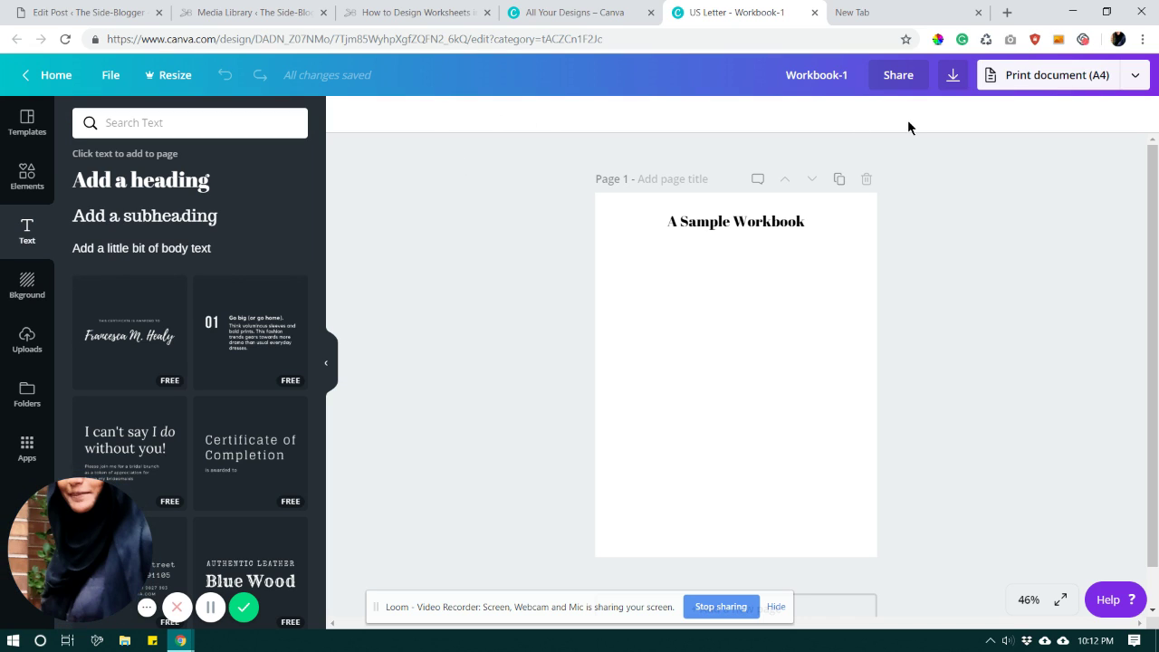
left_click(739, 223)
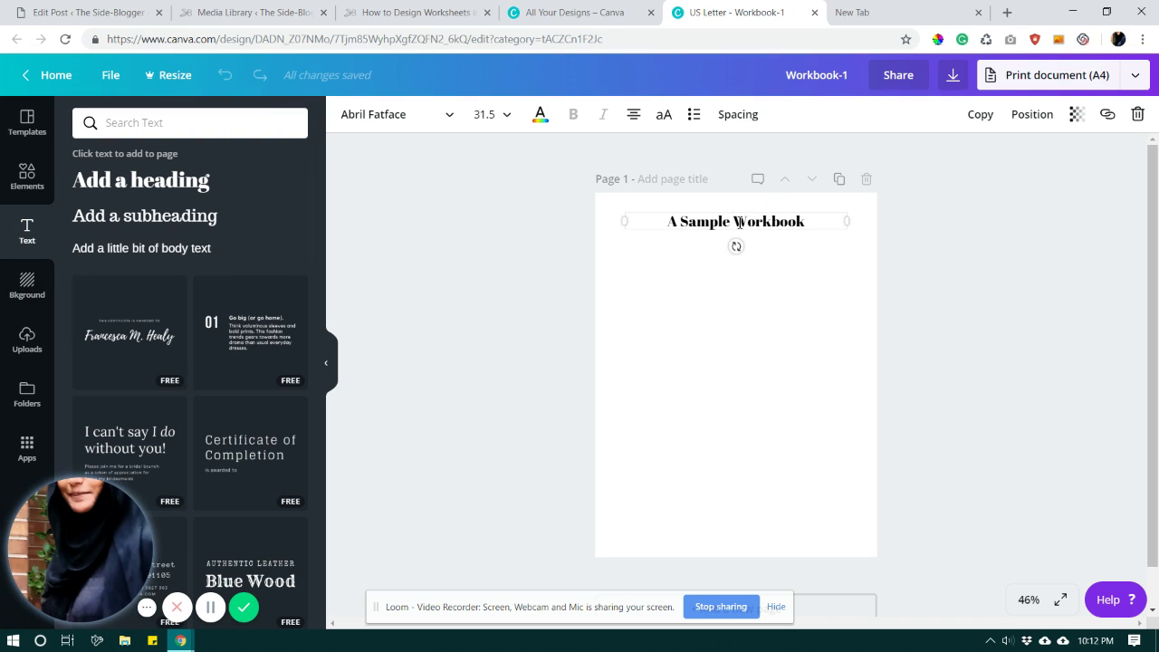
left_click(663, 115)
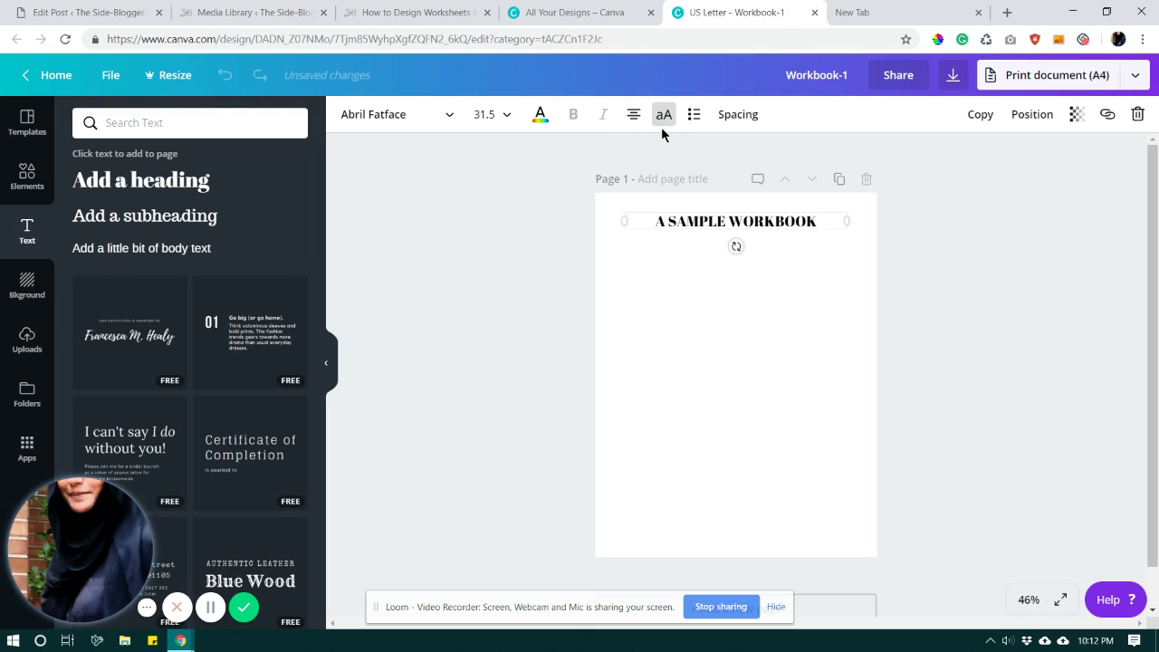
Change the heading's font to Aileron Heavy.
left_click(361, 127)
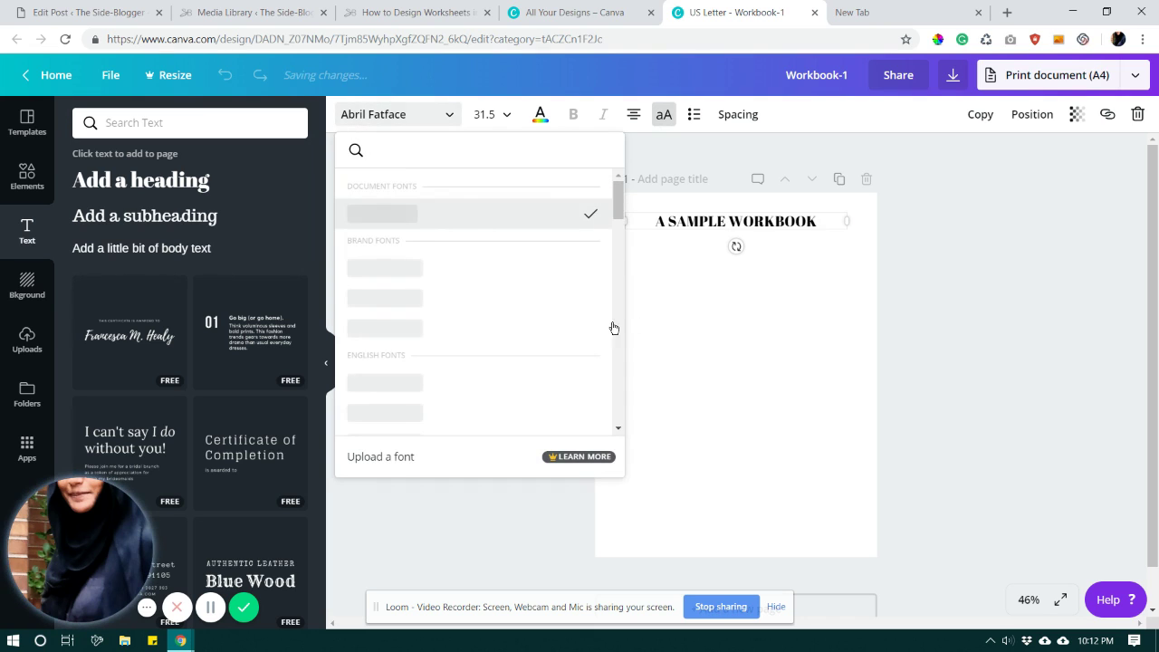
left_click_drag(619, 214, 619, 234)
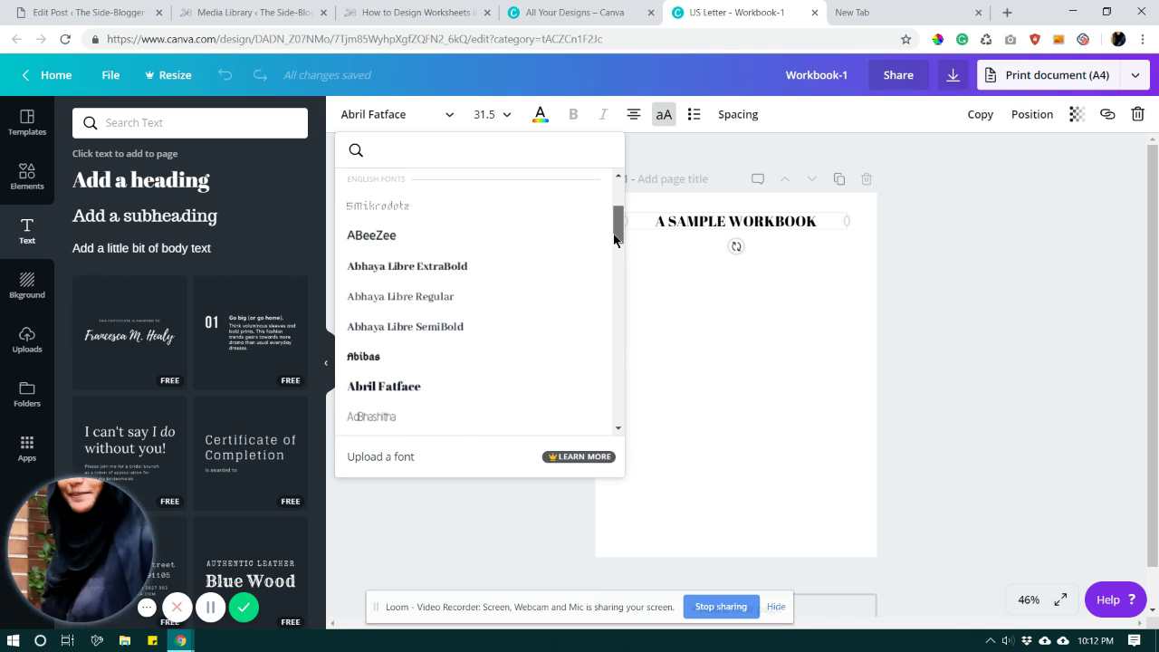
left_click_drag(614, 240, 616, 297)
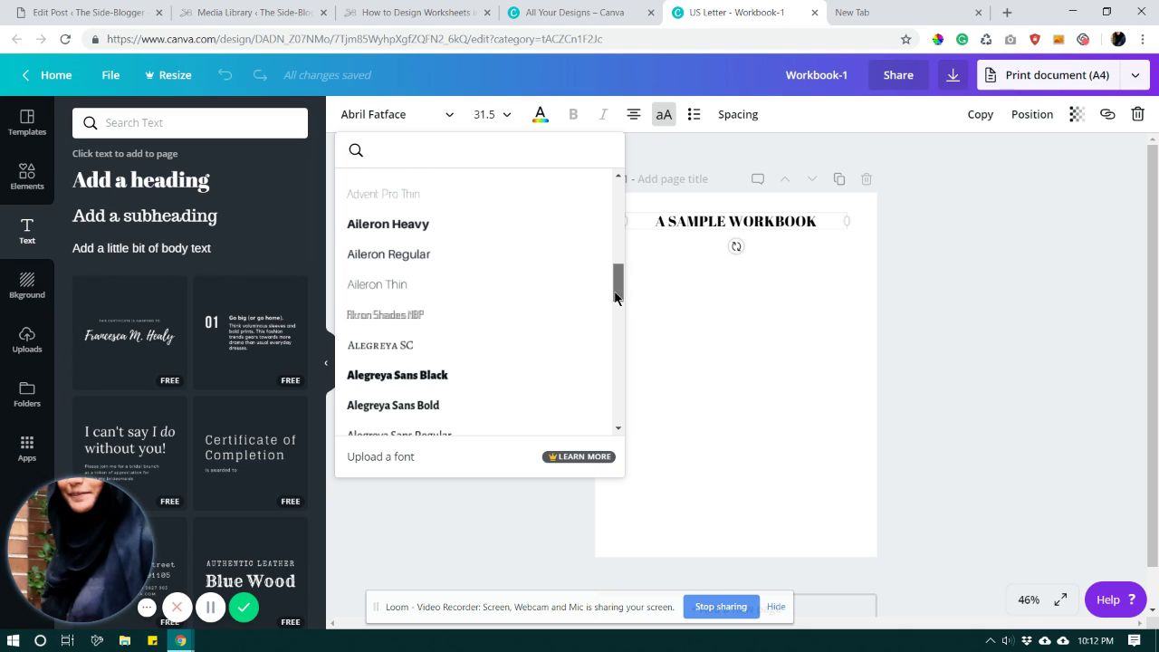
left_click(422, 238)
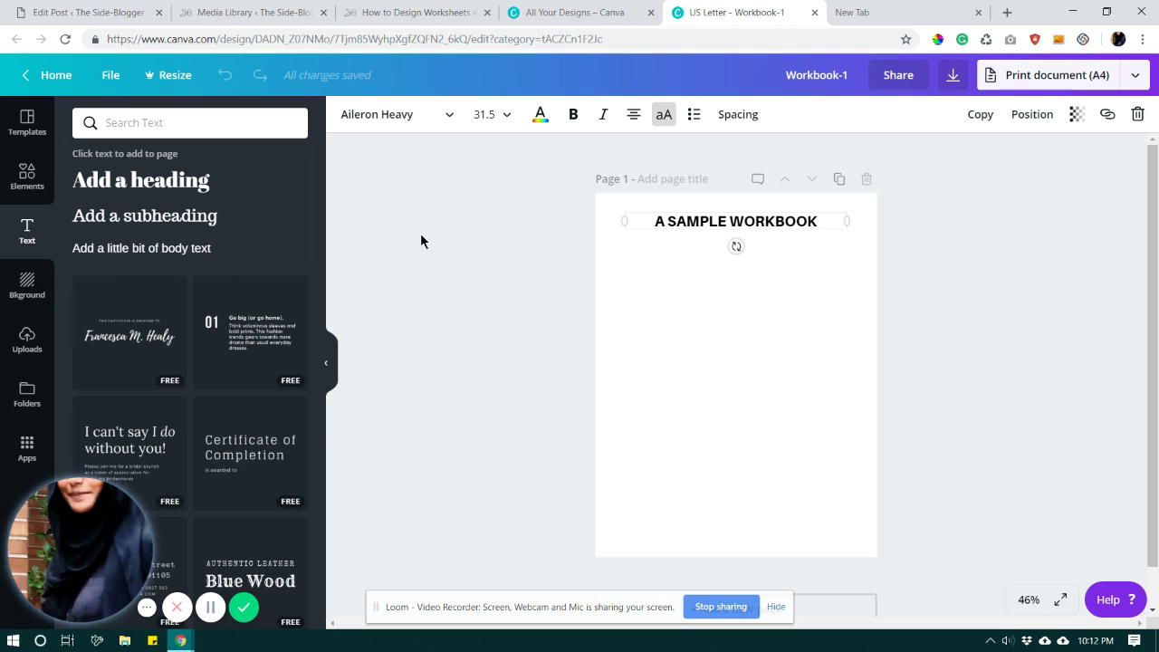
Apply the Bebas Neue Cyrillic font to the whole heading text.
double_click(778, 227)
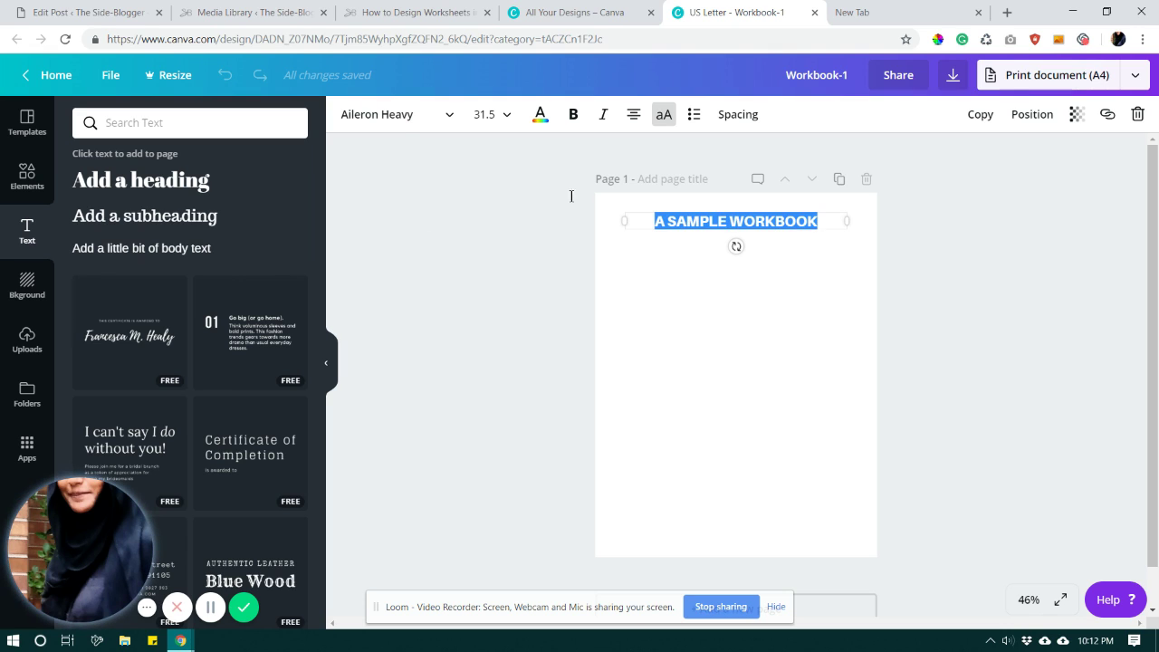
left_click(417, 114)
scroll(460, 335, "down", 3)
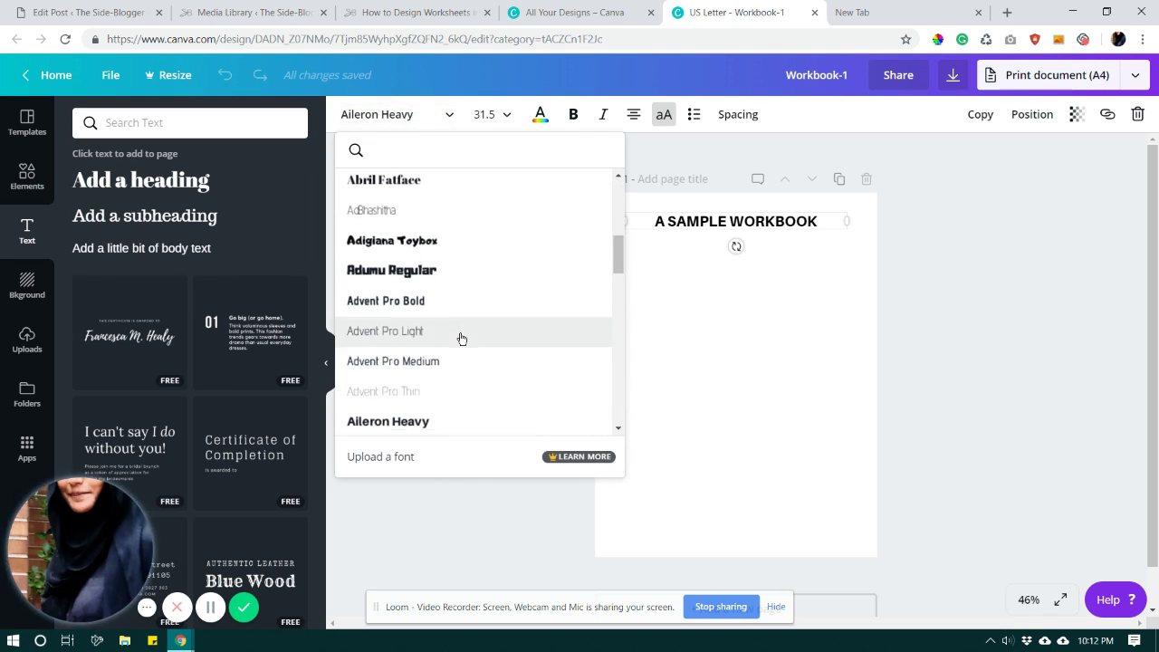
scroll(460, 338, "down", 10)
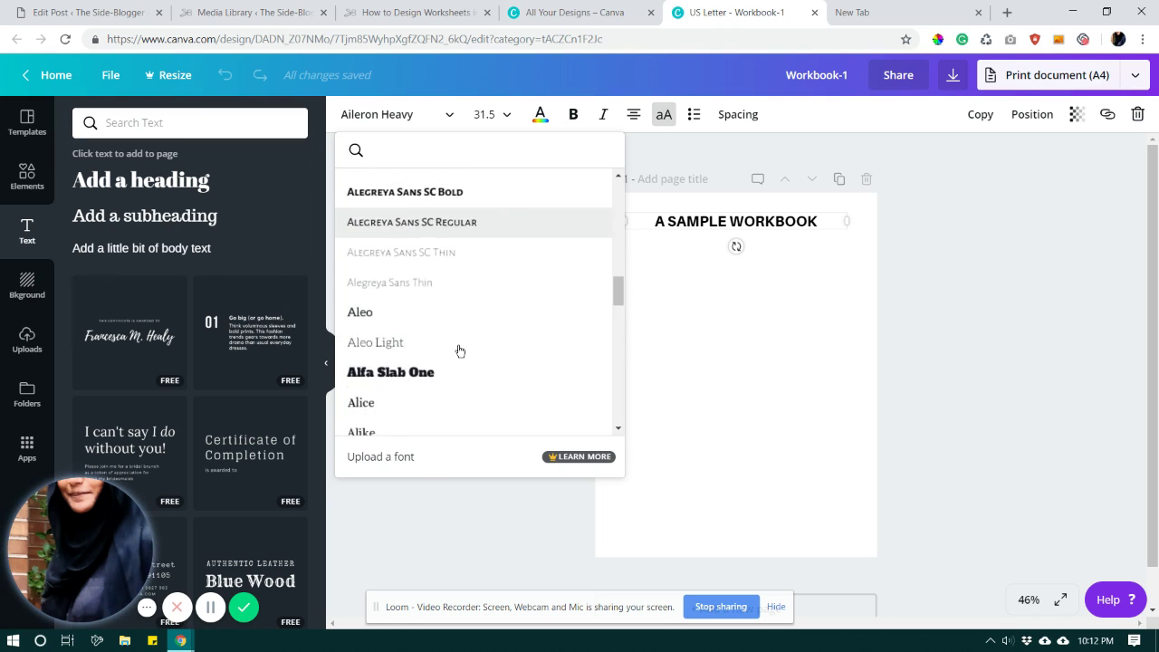
scroll(460, 352, "down", 10)
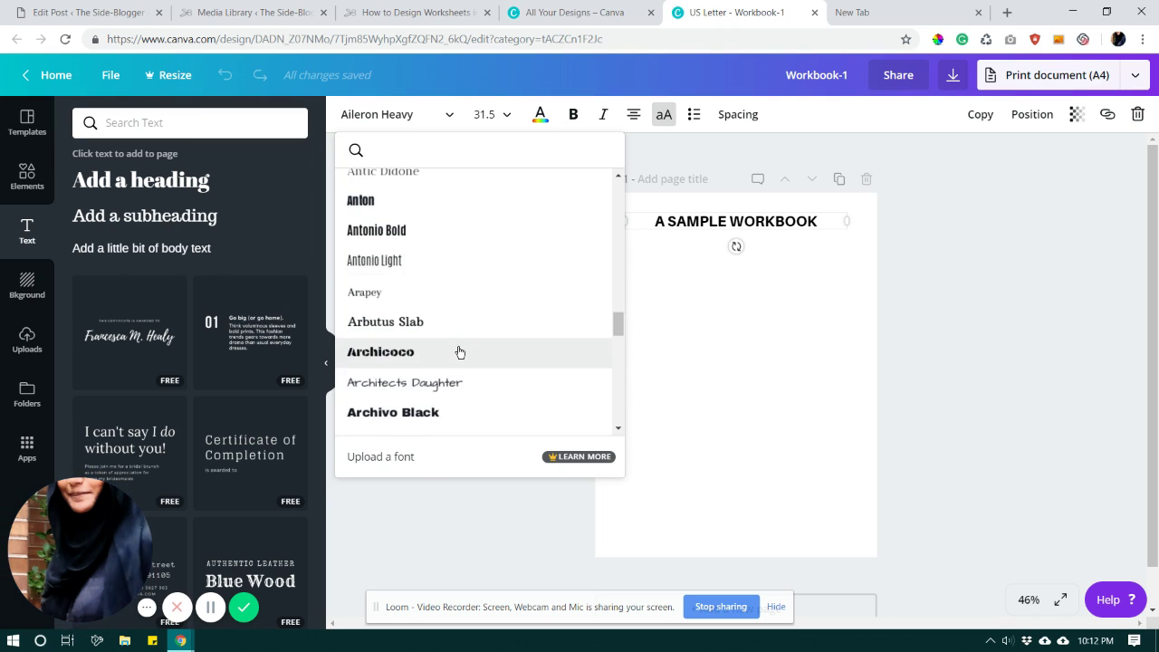
scroll(460, 352, "down", 10)
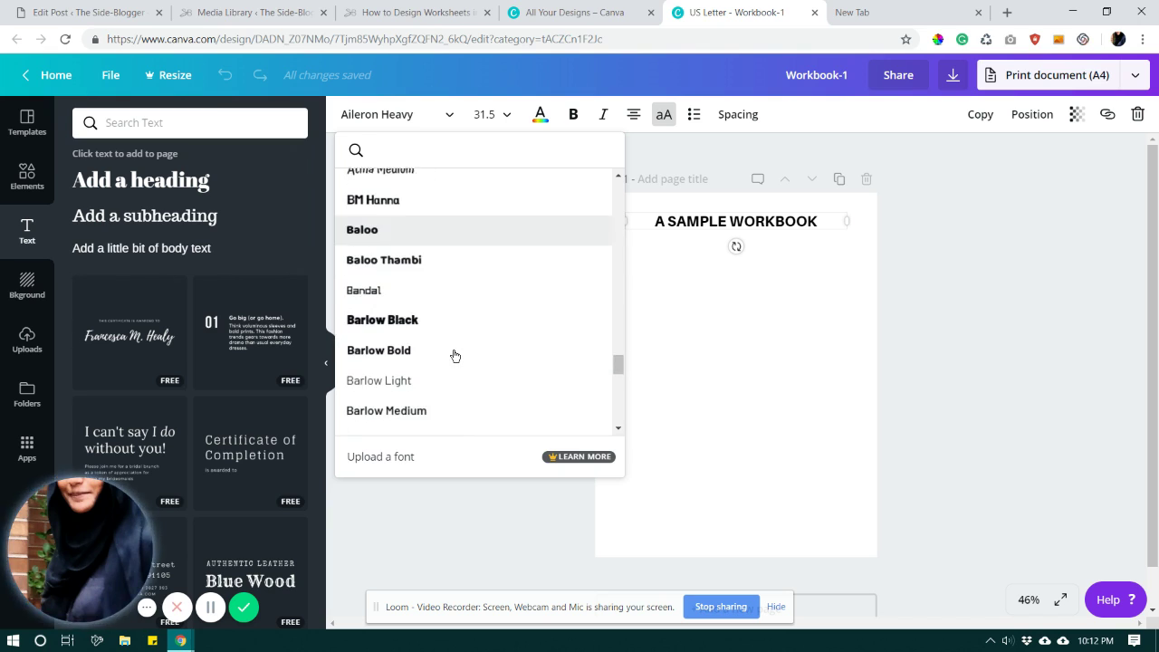
scroll(454, 356, "down", 3)
scroll(454, 356, "up", 5)
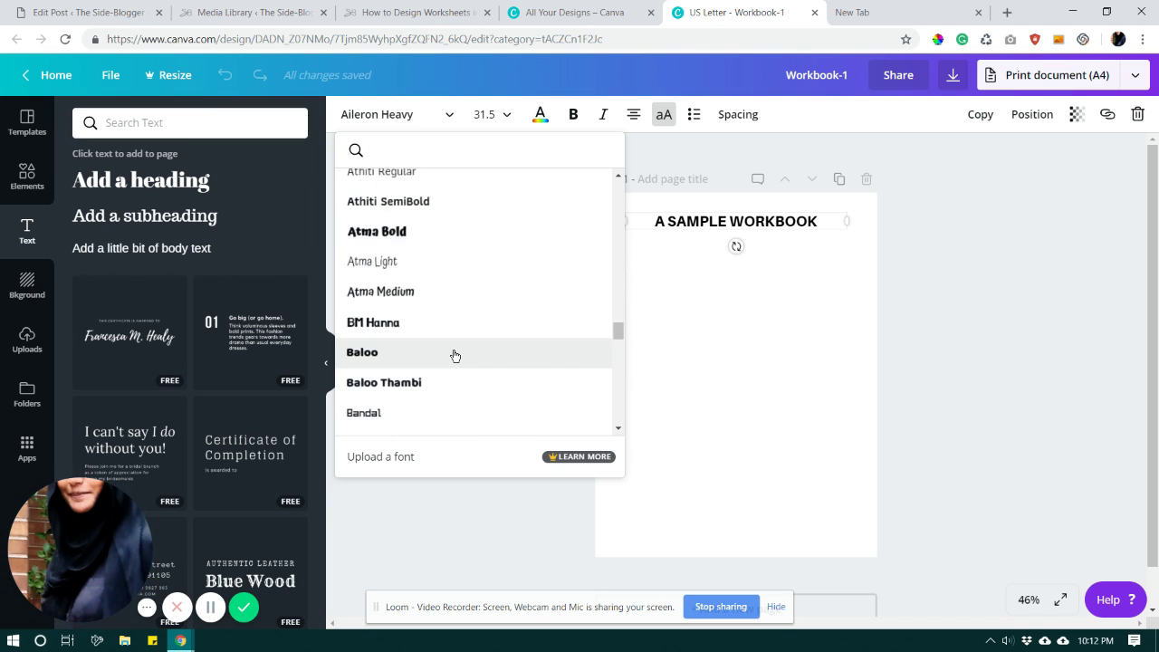
scroll(454, 356, "down", 3)
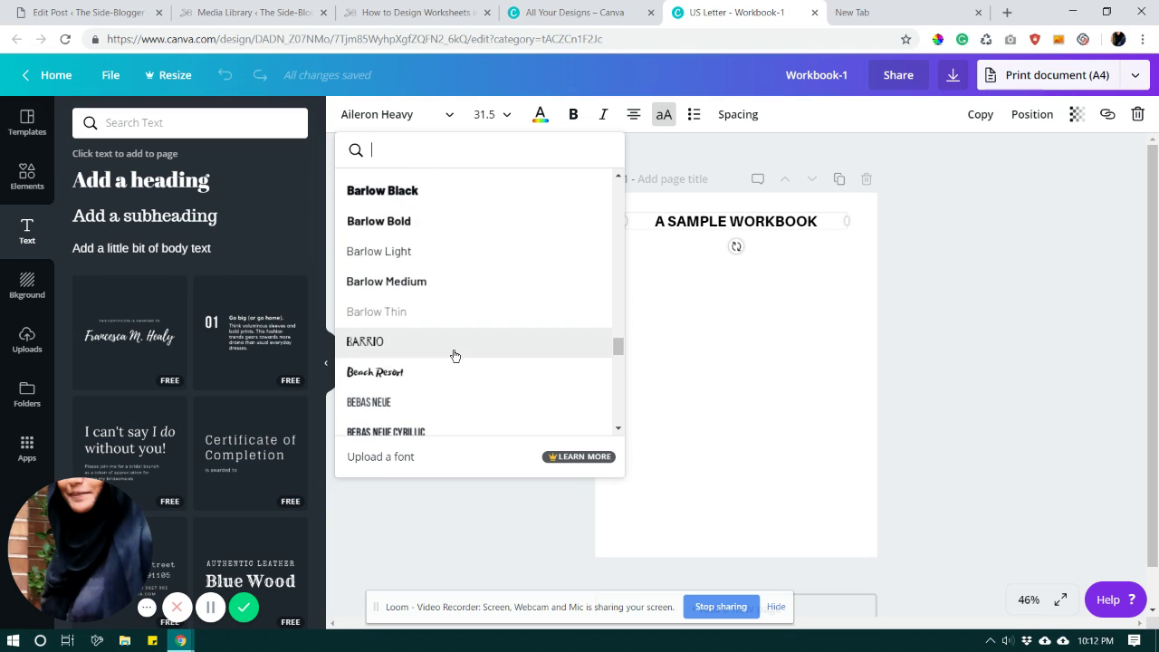
scroll(454, 355, "down", 3)
left_click(418, 305)
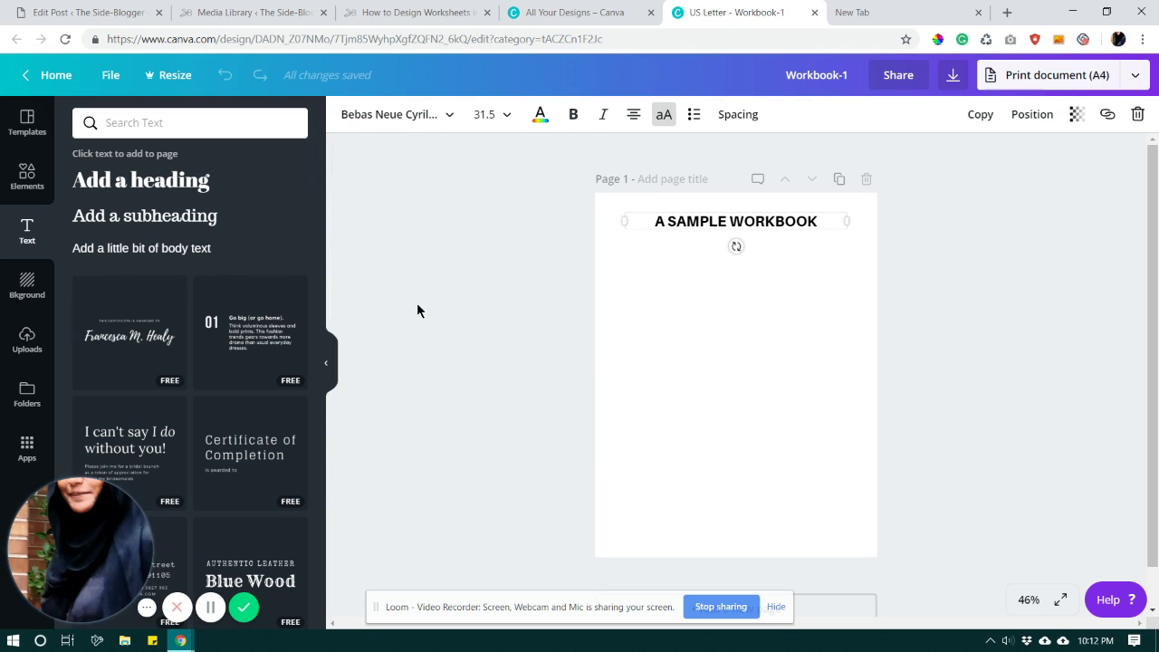
Set the heading's font size to 56.
left_click(485, 114)
scroll(497, 344, "down", 3)
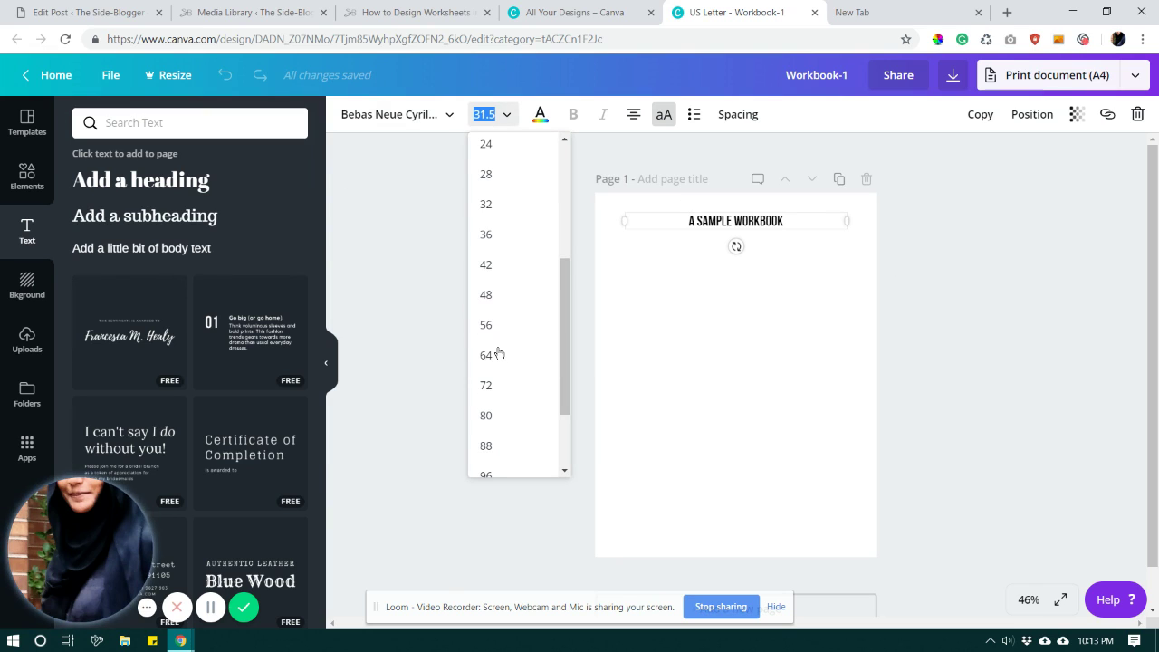
left_click(498, 330)
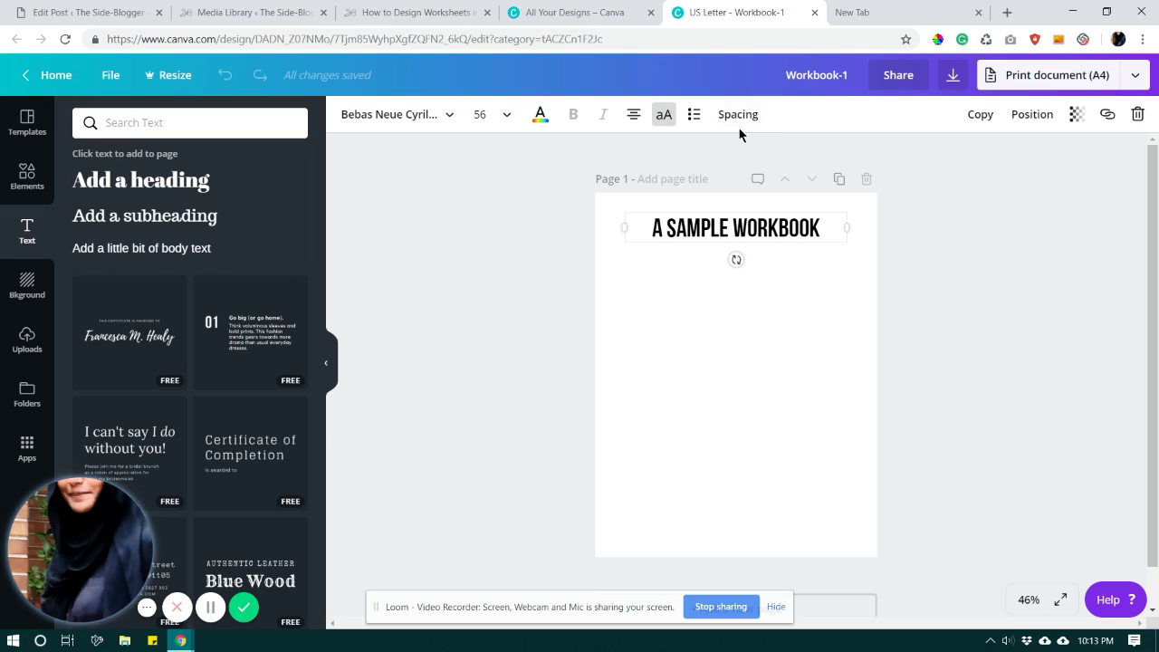
Widen the heading's letter spacing to 85 and deselect the text box.
left_click(739, 115)
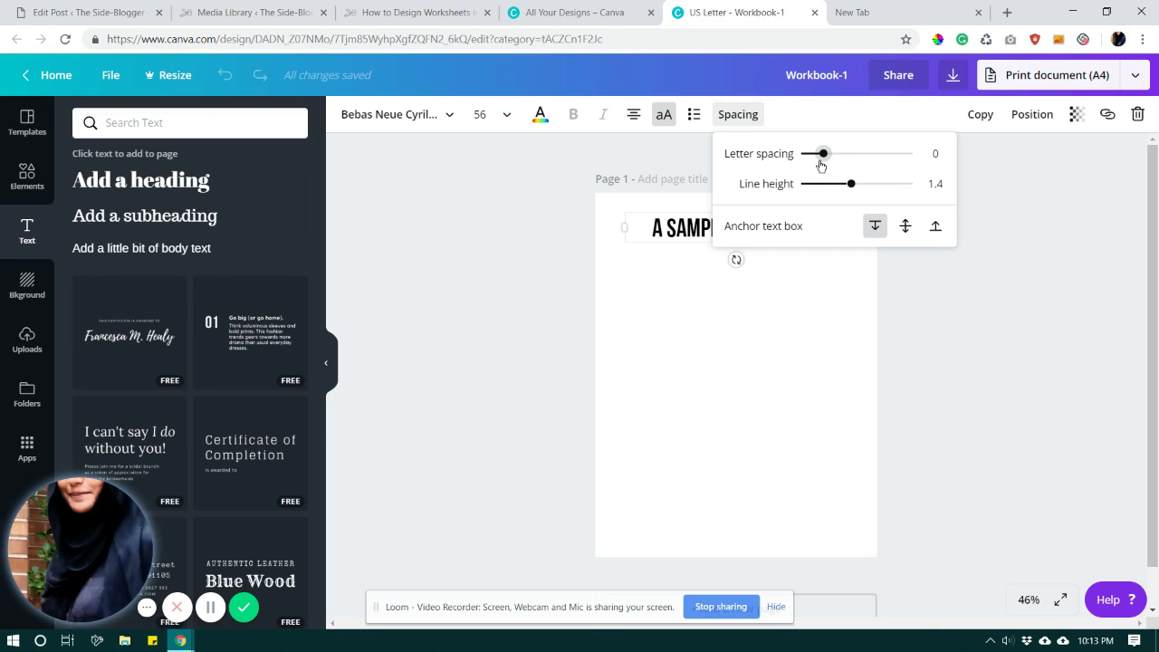
mouse_move(823, 153)
left_mouse_down()
mouse_move(863, 153)
mouse_move(833, 153)
left_mouse_up()
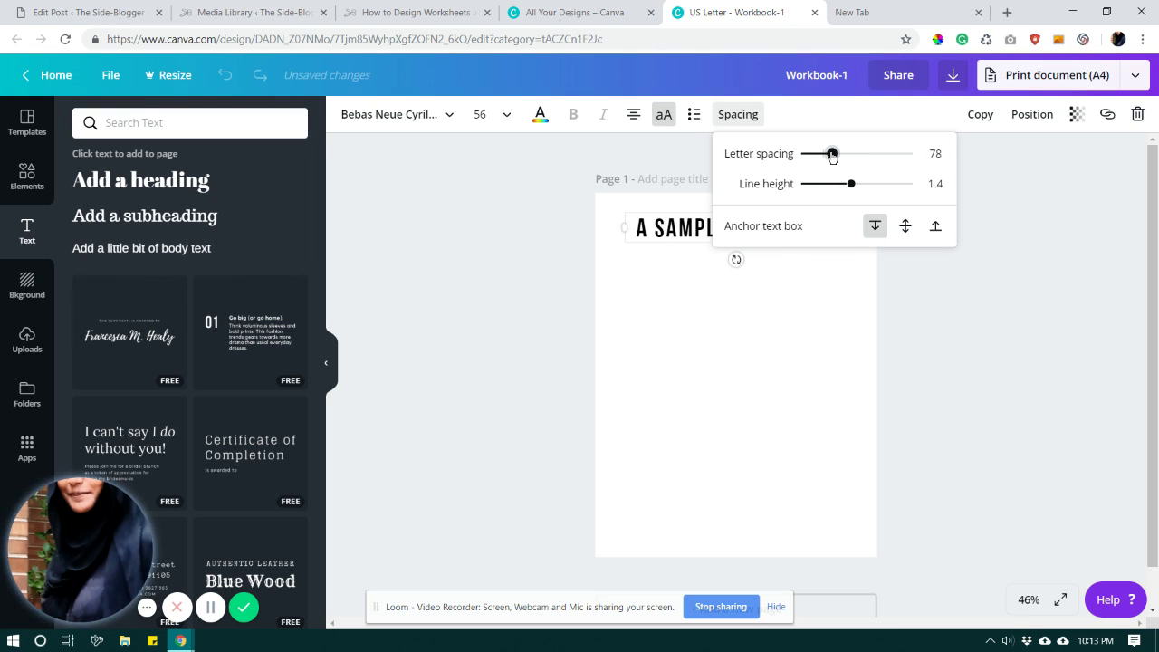
double_click(936, 155)
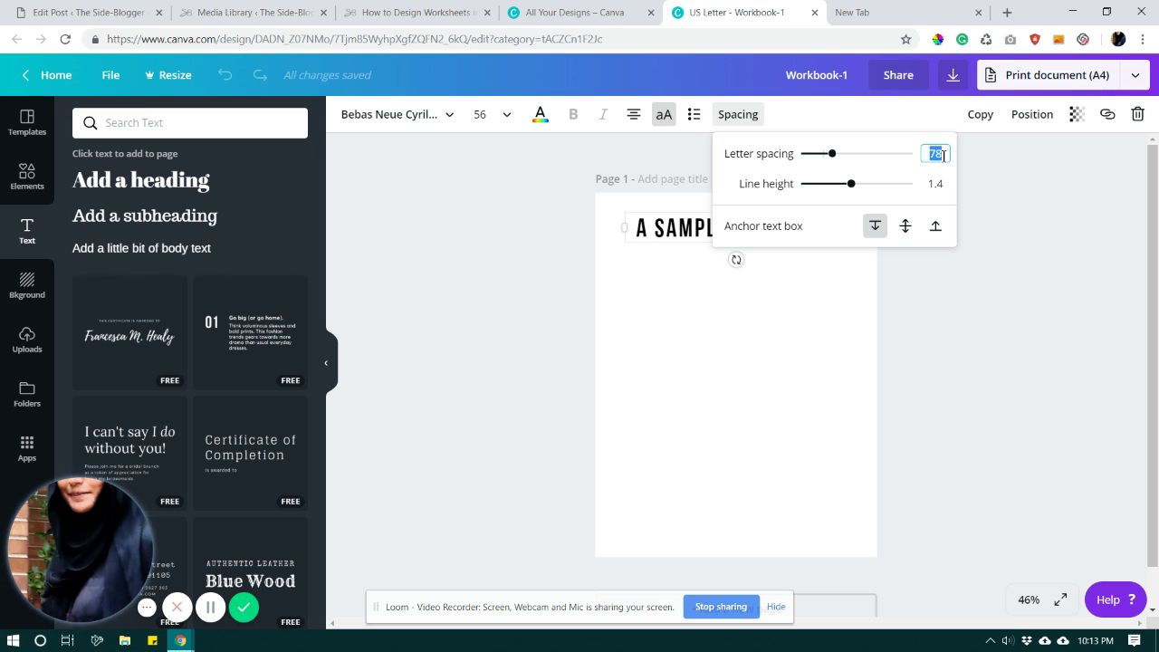
type("85")
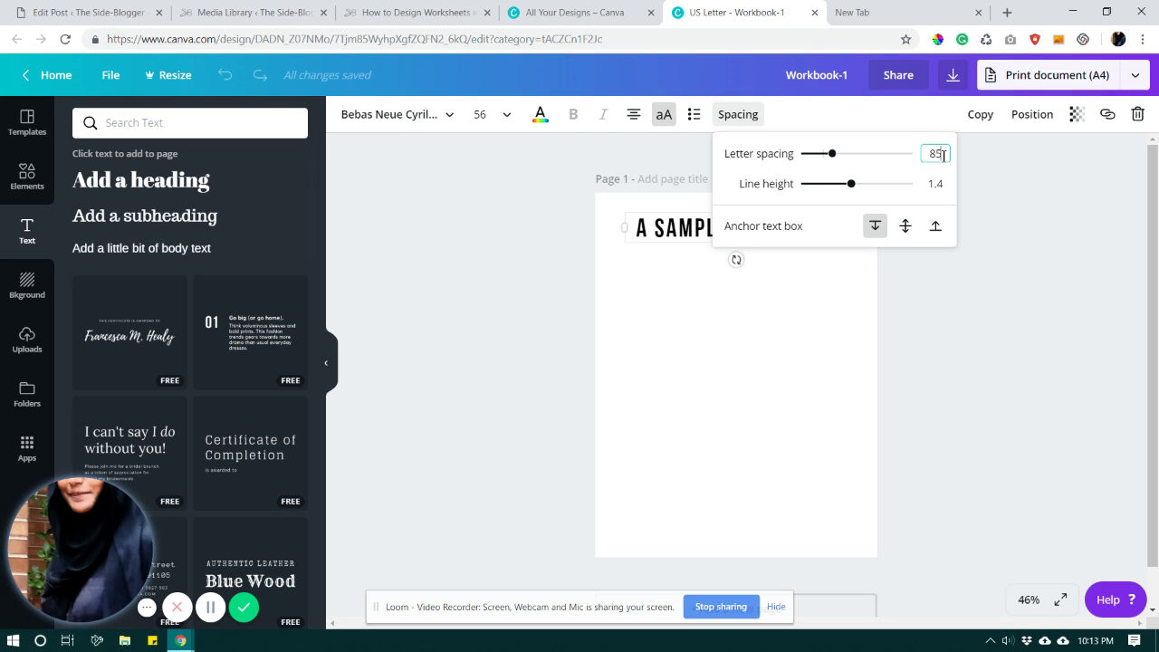
key("Return")
left_click(950, 312)
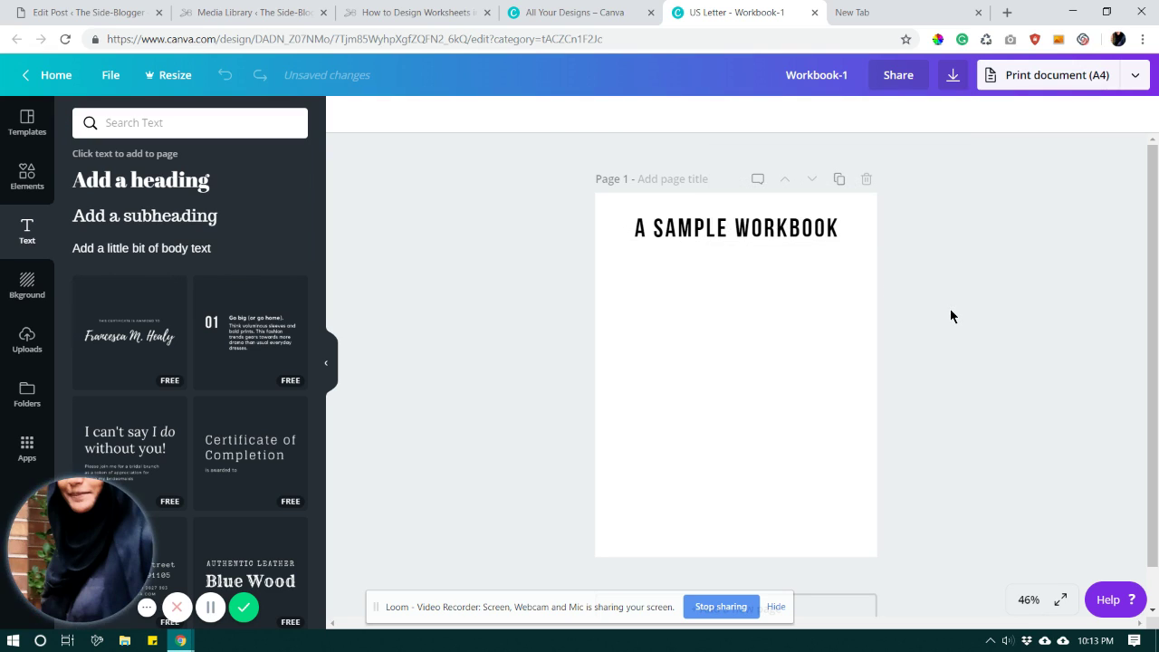
Recolour the whole heading text with the blue brand colour and deselect it.
left_click(794, 230)
left_click(795, 235)
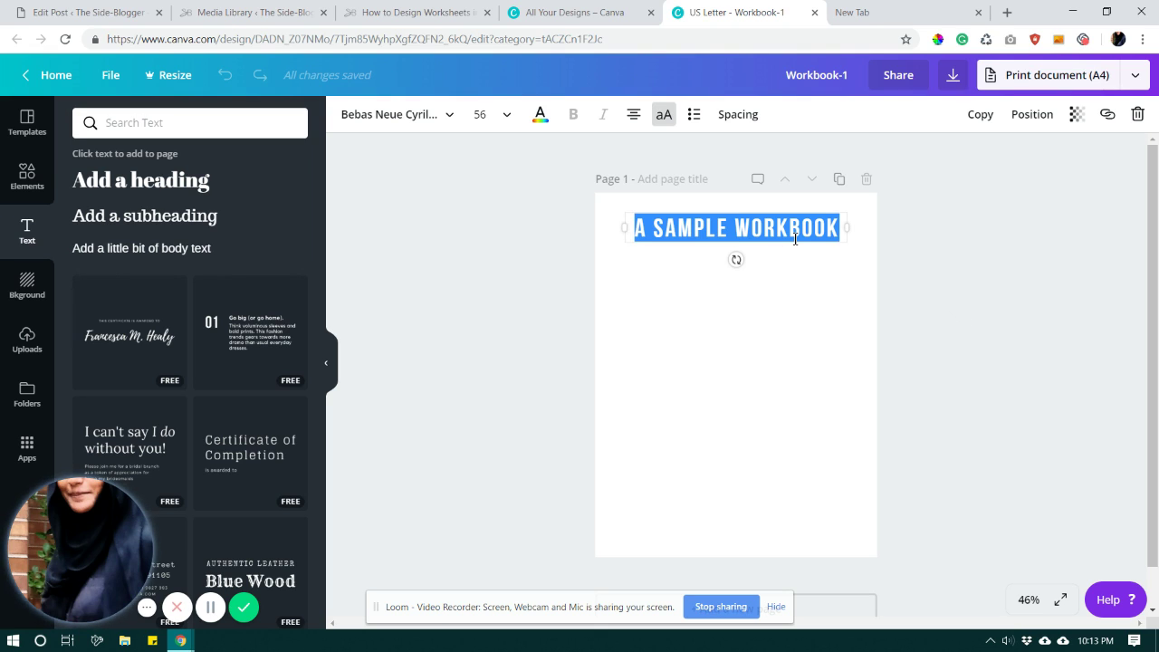
left_click(518, 118)
left_click(538, 118)
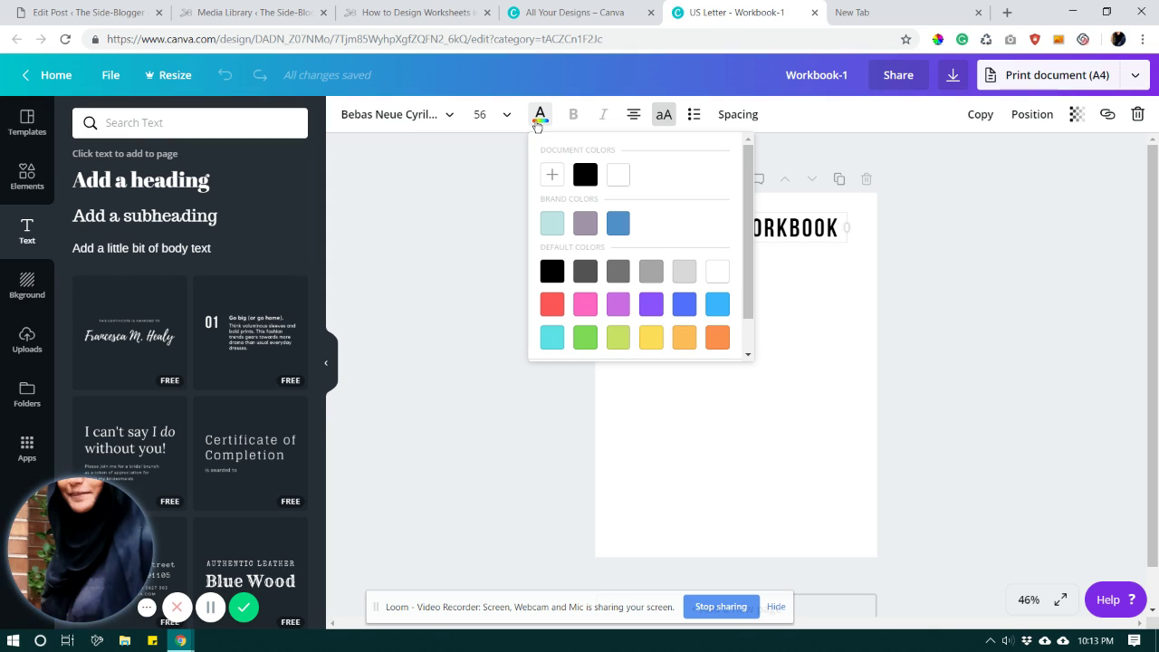
left_click(616, 232)
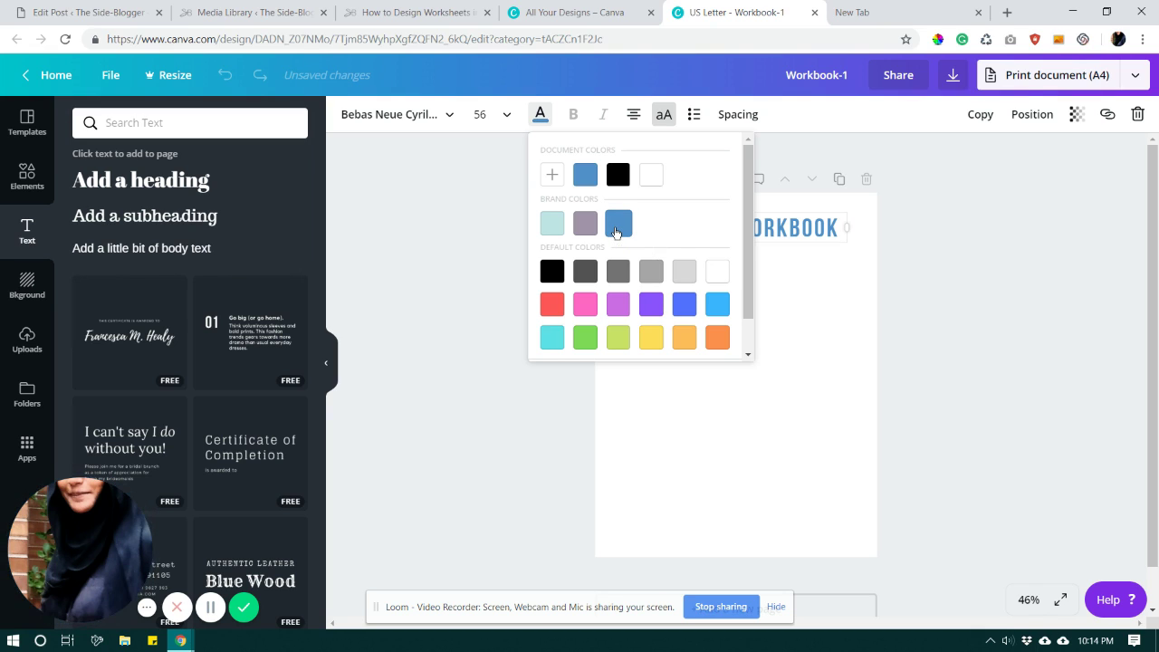
left_click(812, 281)
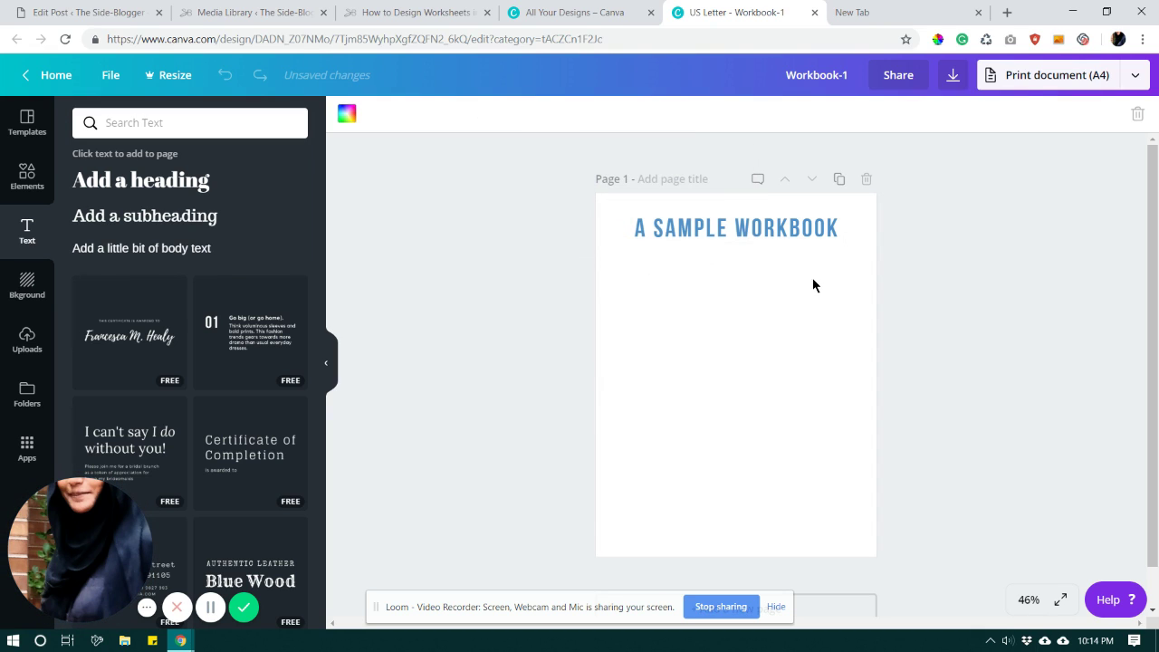
left_click(916, 230)
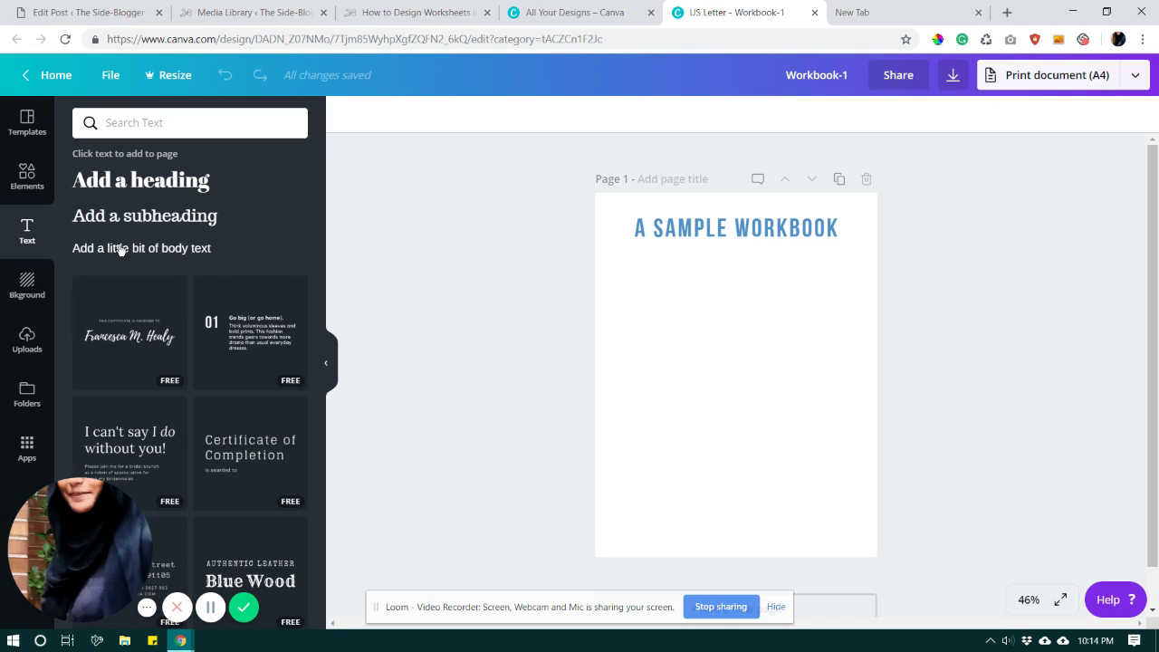
Add a body text box just below the heading at the left page margin and widen it to the right margin.
left_click(150, 256)
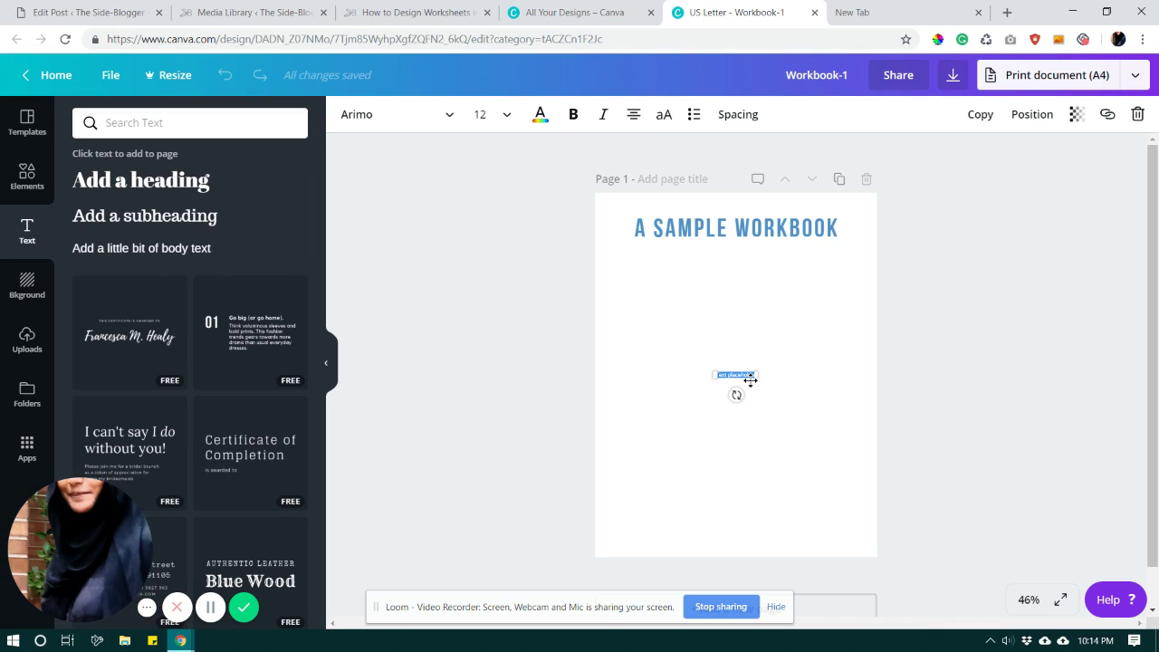
left_click_drag(750, 381, 659, 258)
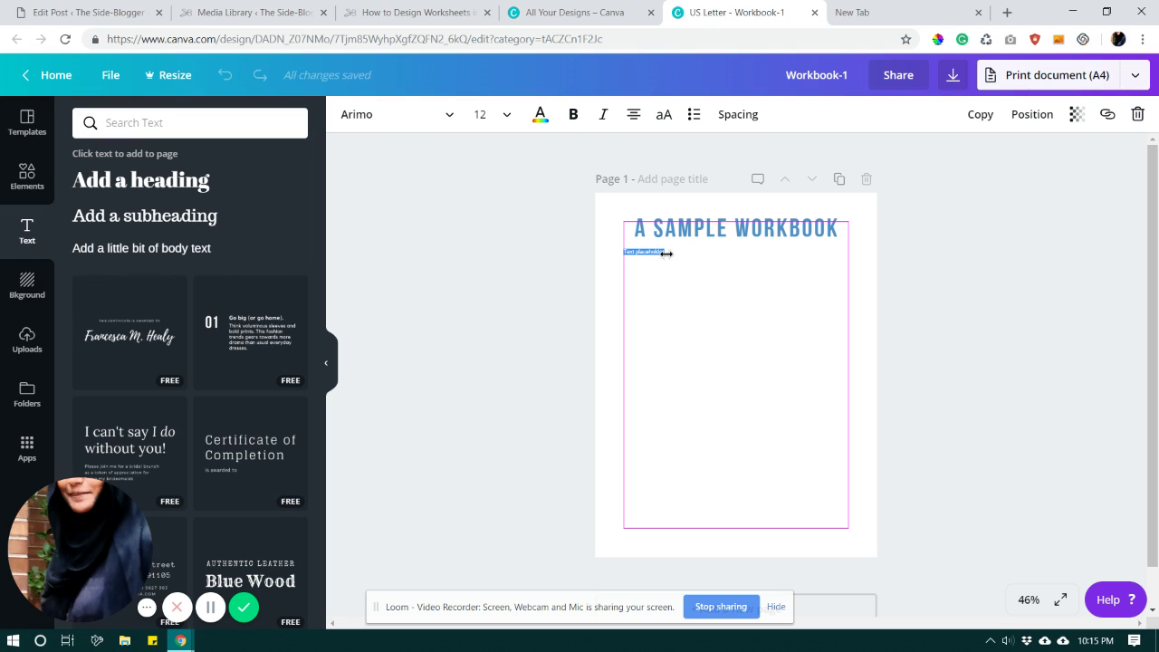
left_click_drag(667, 251, 852, 250)
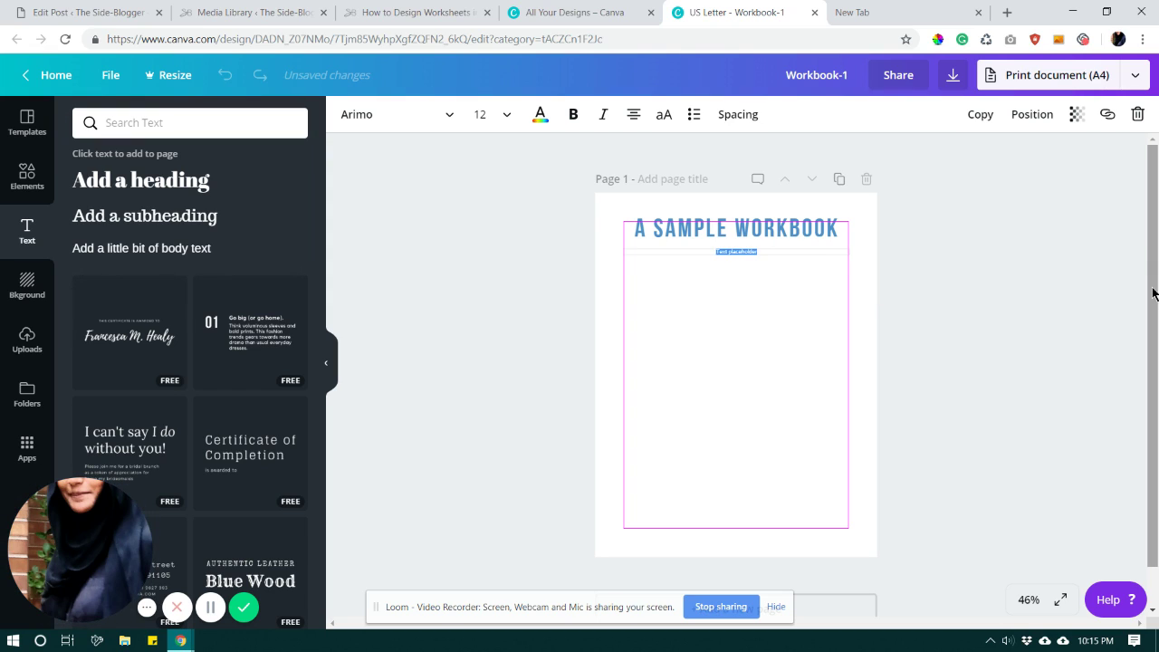
Align the body text placeholder to the left and deselect its text box.
left_click(634, 114)
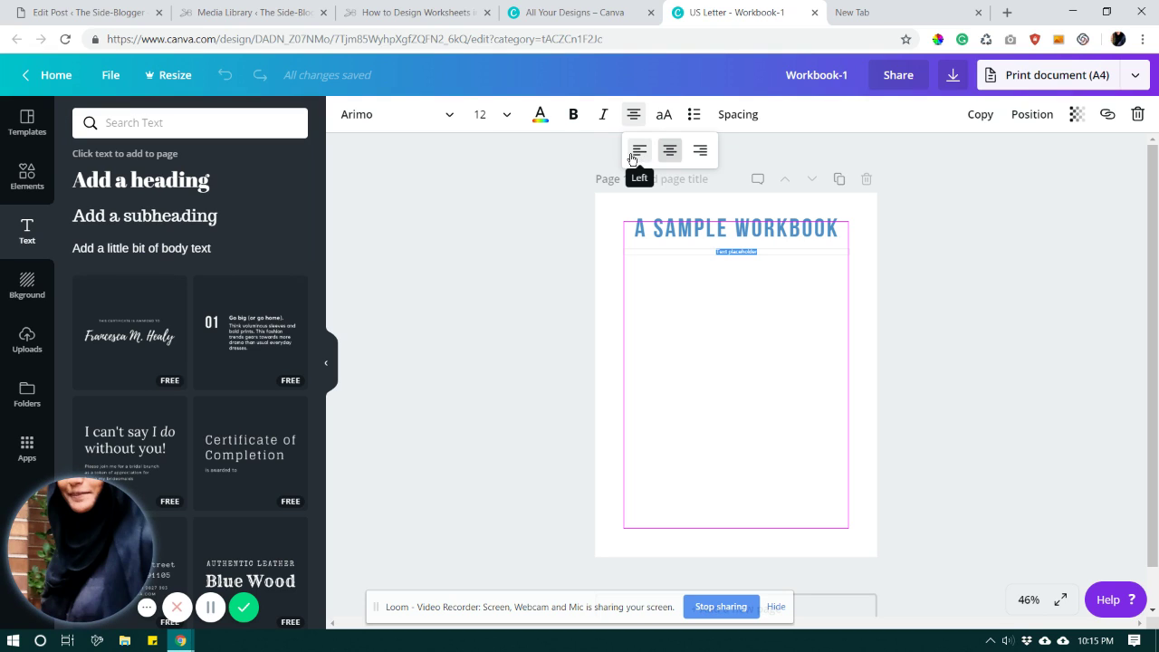
left_click(636, 149)
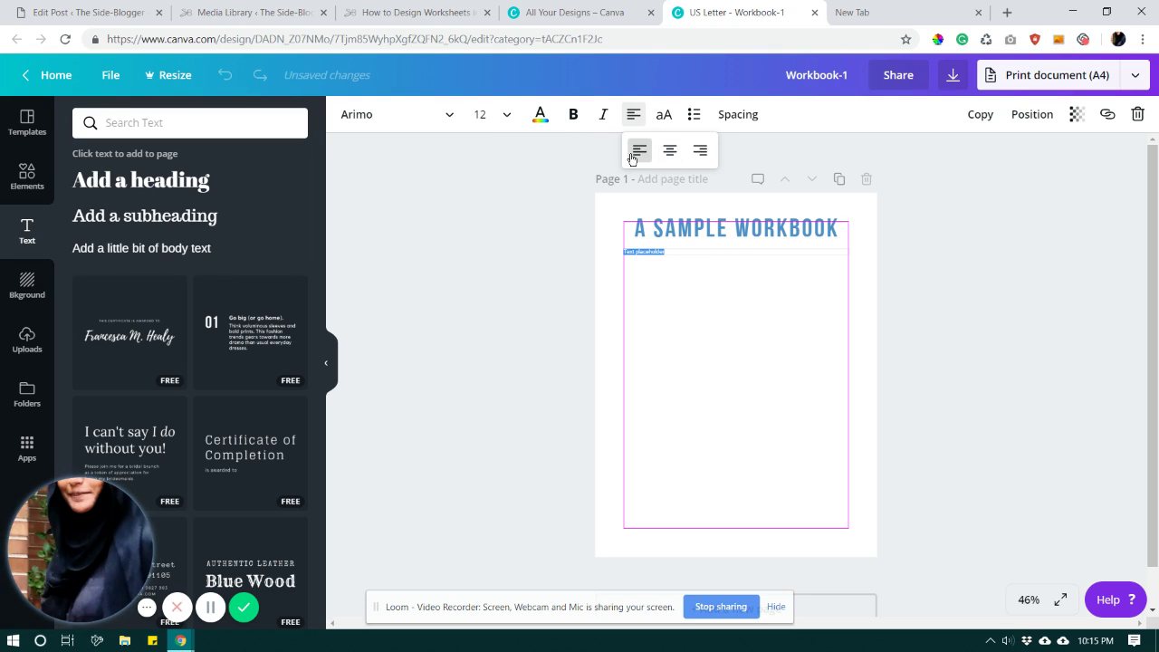
left_click(977, 311)
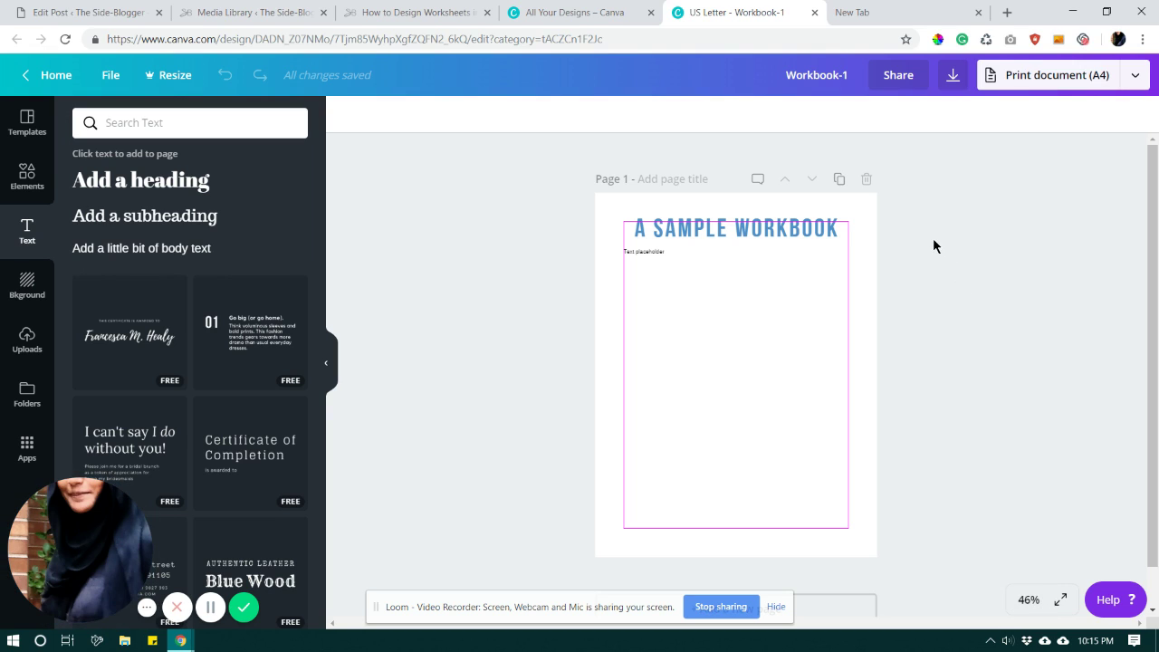
Set the font of the body text placeholder below the heading to Aileron Regular.
left_click(1039, 607)
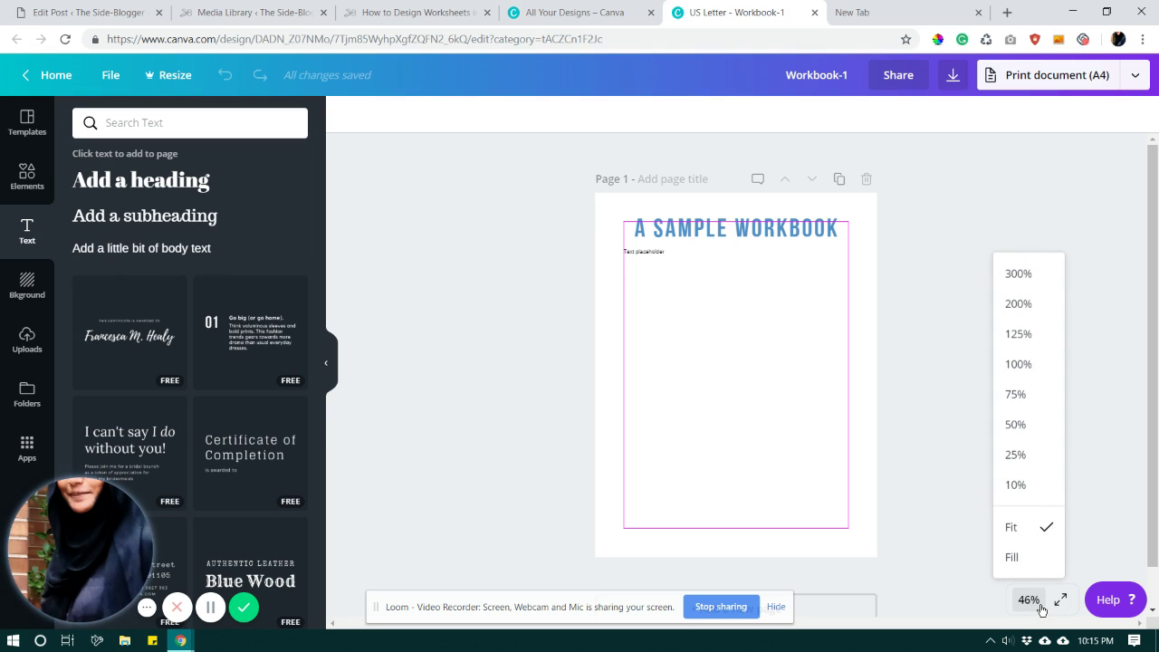
left_click(1043, 393)
scroll(664, 289, "up", 2)
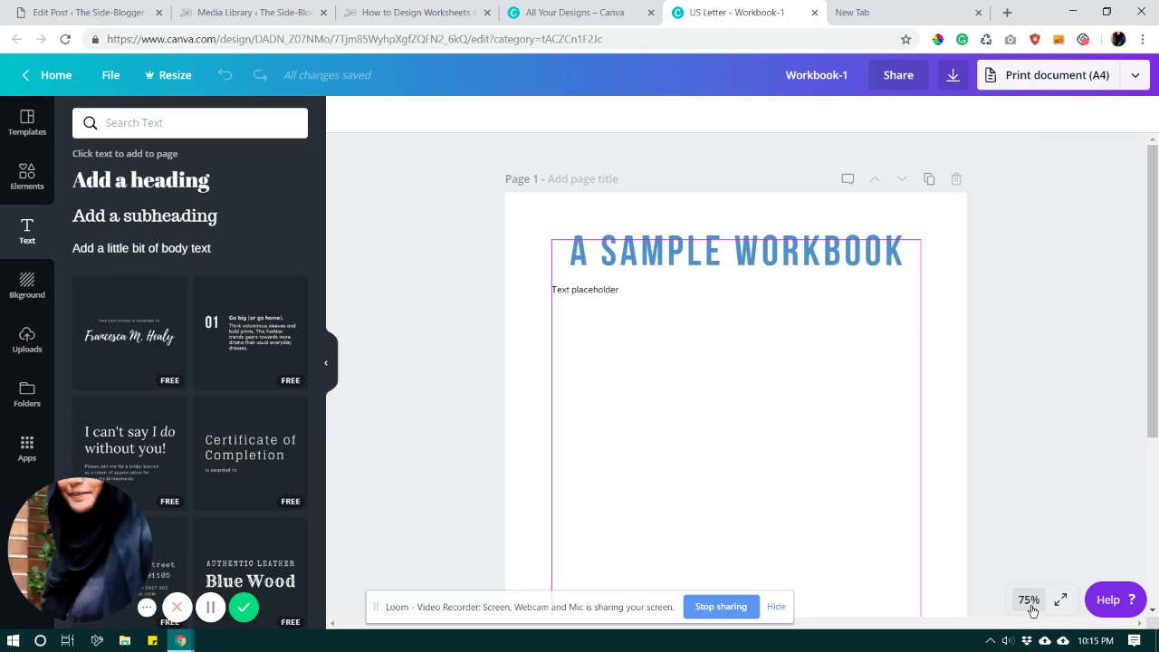
left_click(1029, 601)
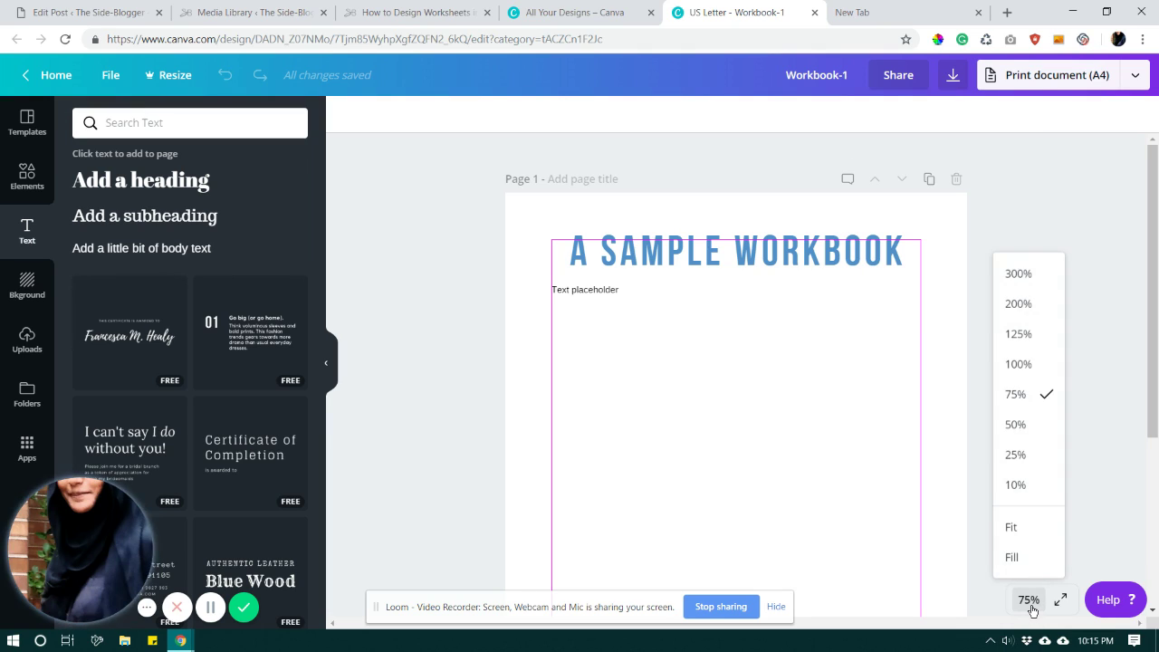
left_click(1024, 395)
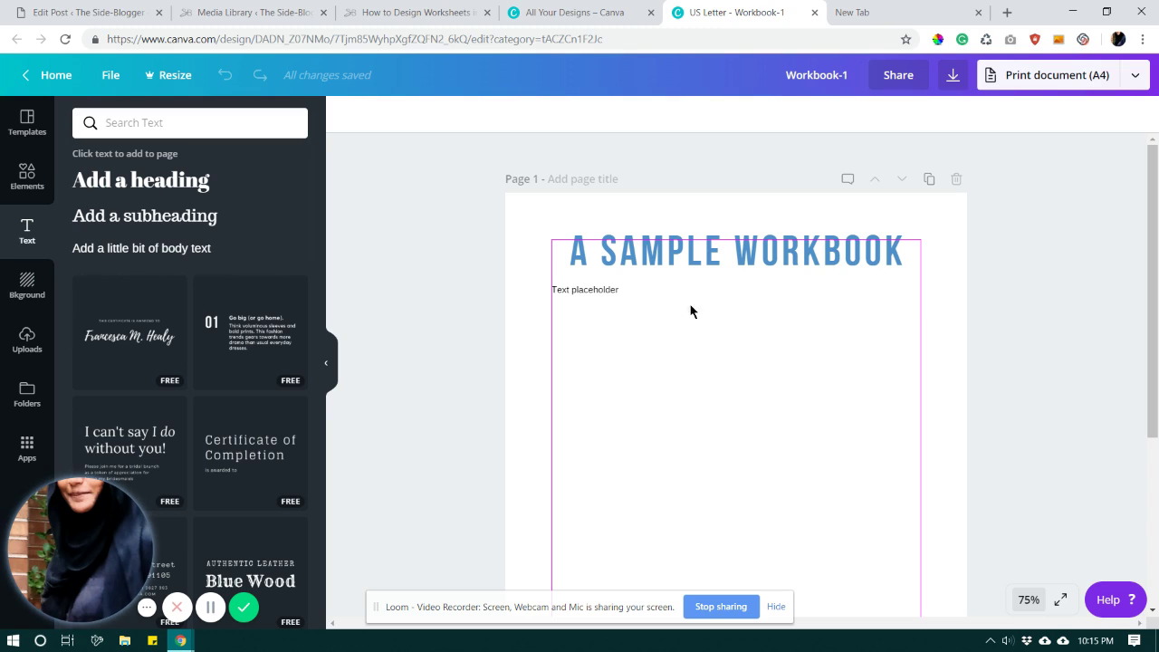
double_click(598, 290)
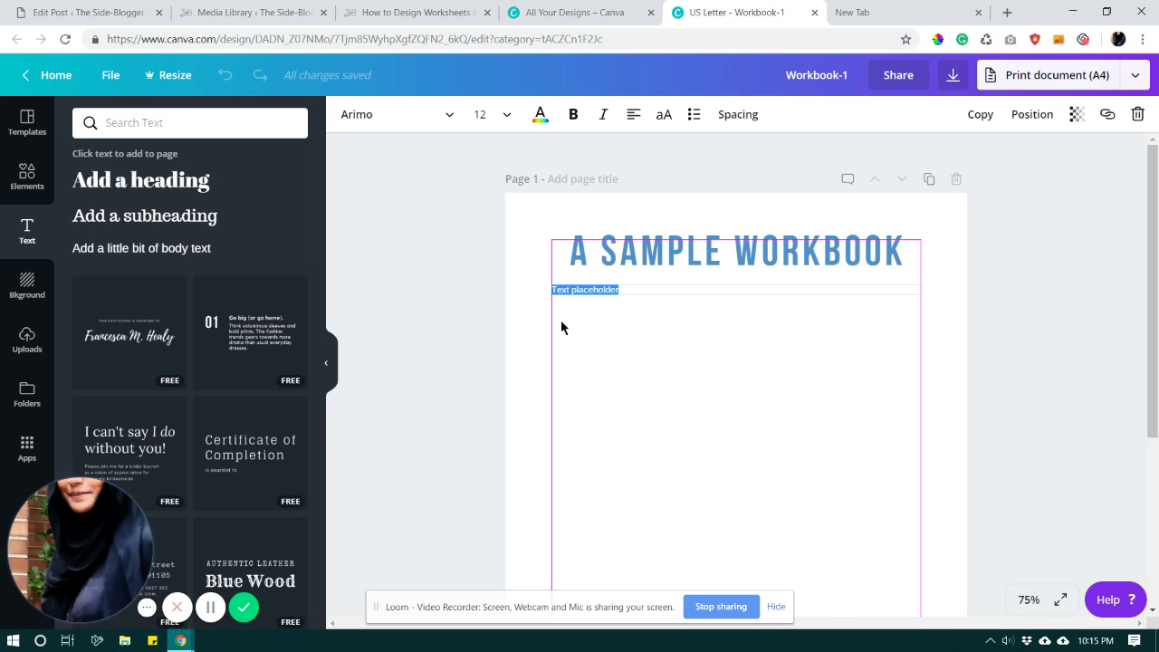
left_click(401, 118)
scroll(552, 314, "down", 3)
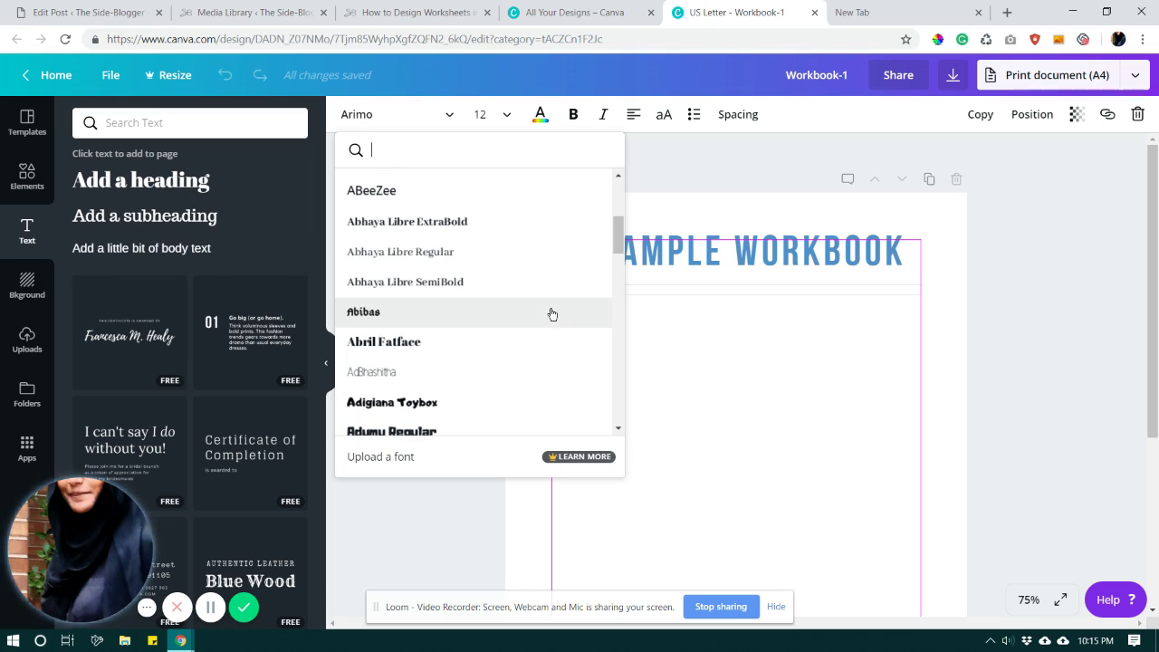
scroll(552, 314, "down", 2)
scroll(545, 316, "up", 2)
scroll(546, 317, "down", 3)
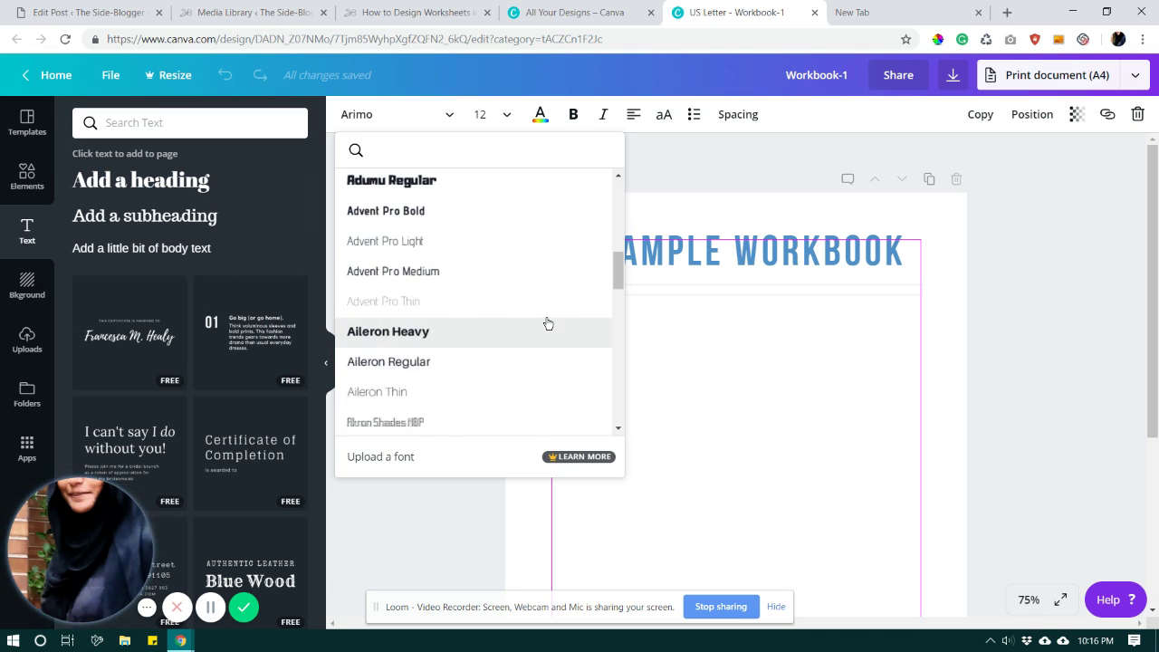
left_click(425, 362)
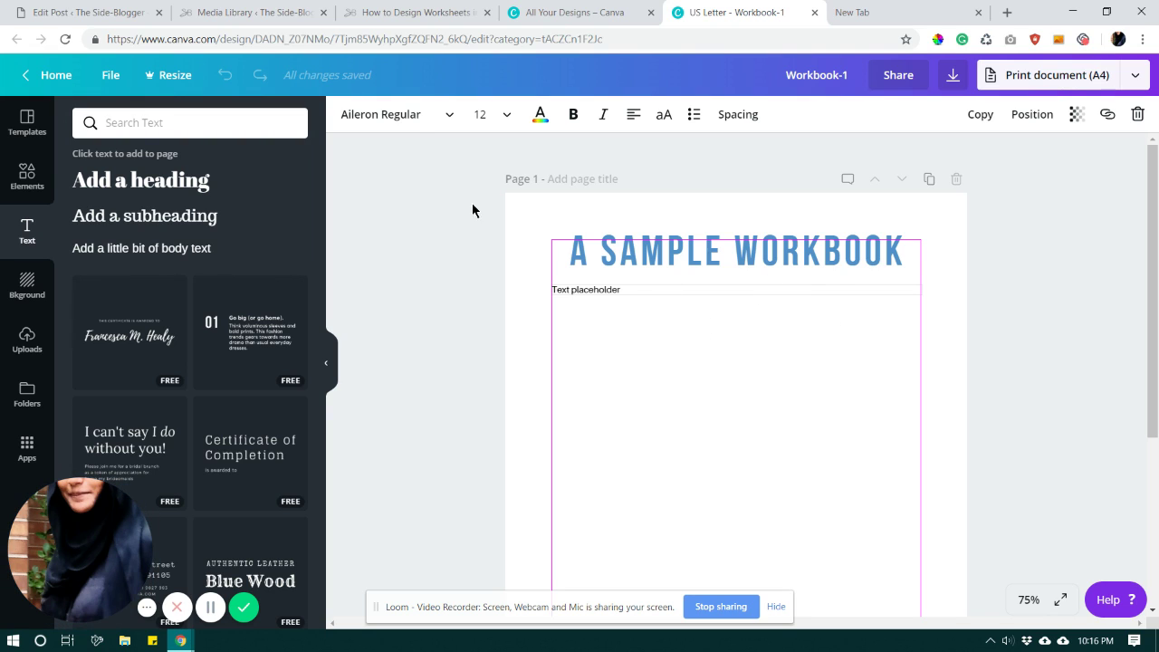
Recolour the body text placeholder with the document's blue colour #5091c9 and deselect its text box.
left_click(537, 118)
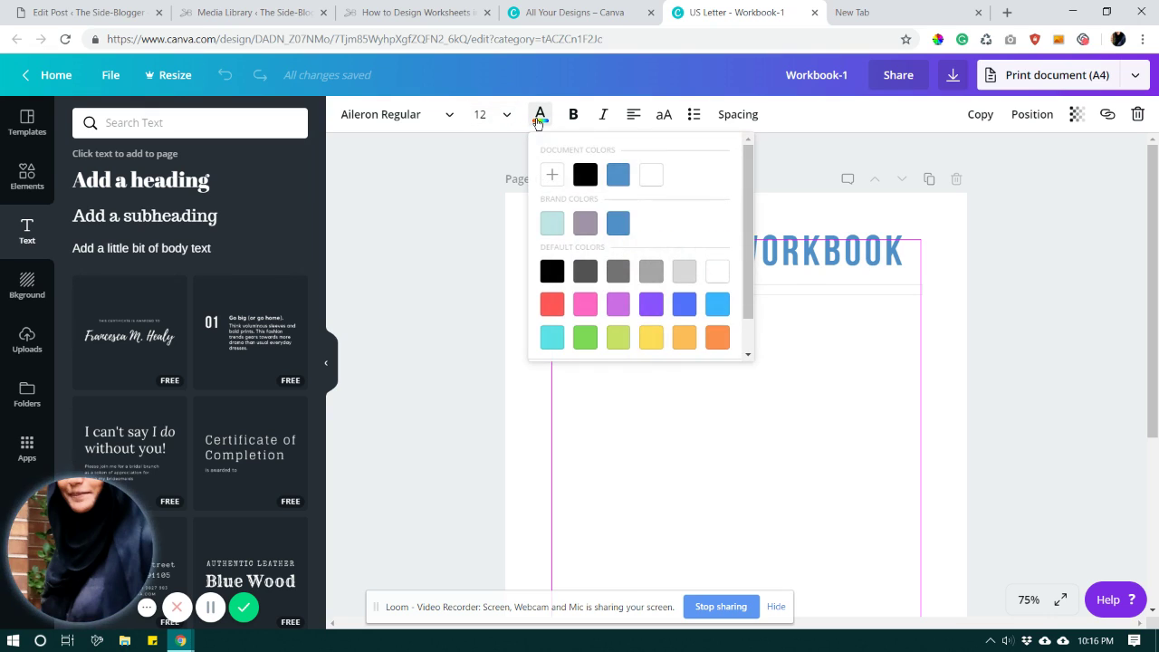
left_click(618, 174)
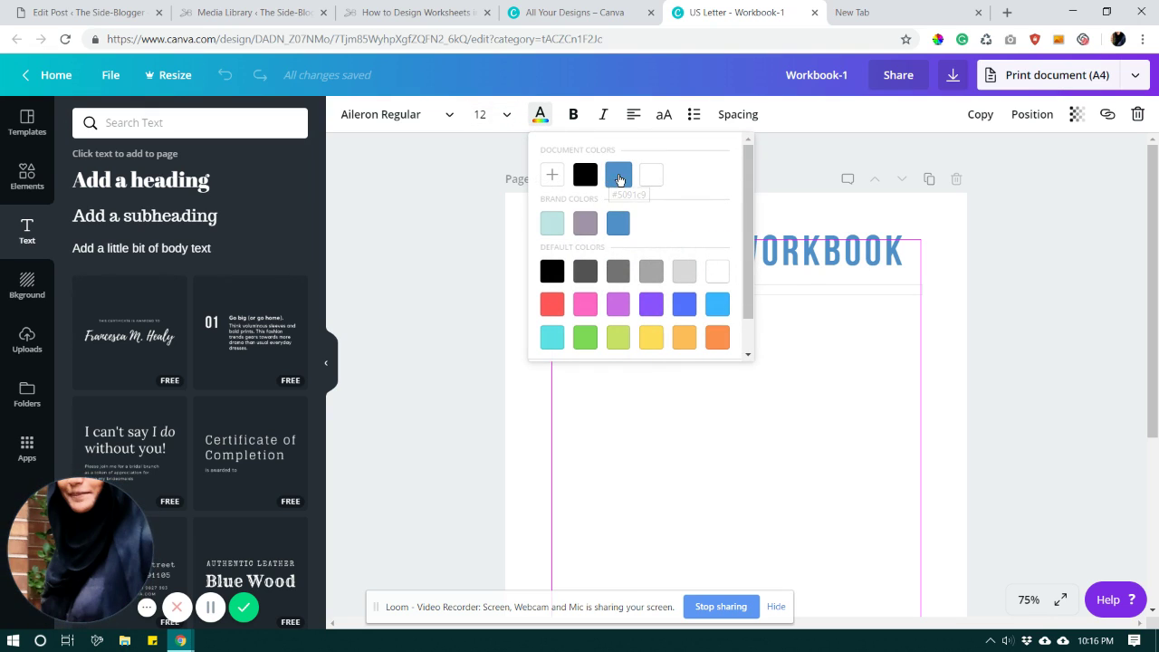
left_click(1032, 354)
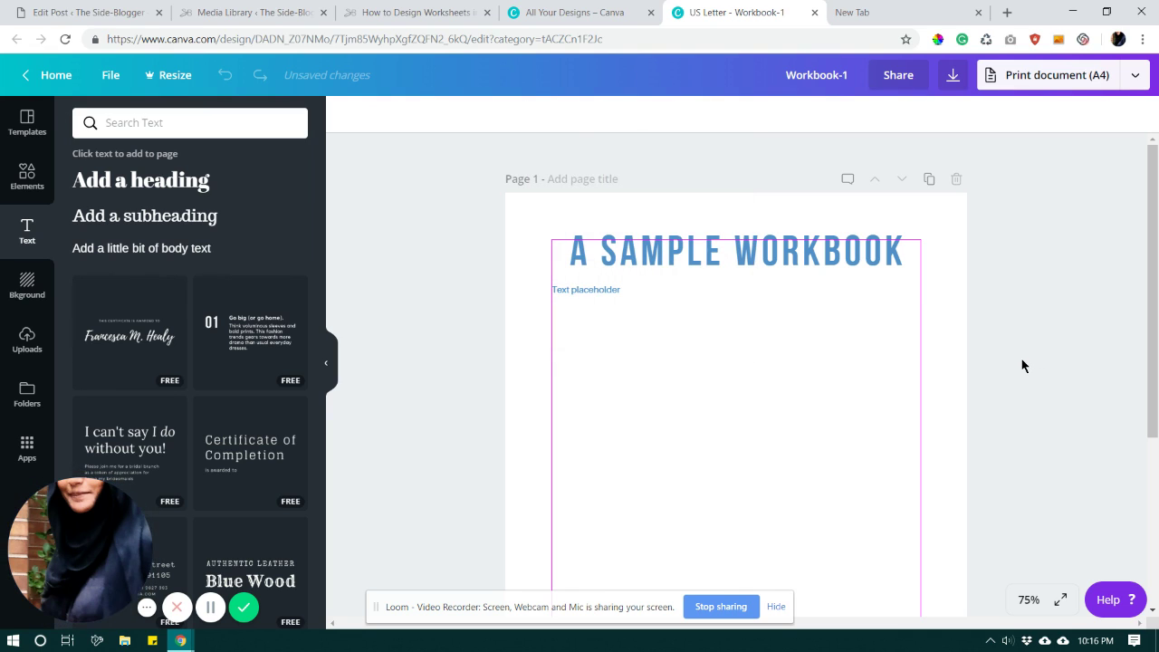
Replace the body text placeholder with the sentence "Write down the name of your blog.".
left_click(576, 289)
double_click(577, 289)
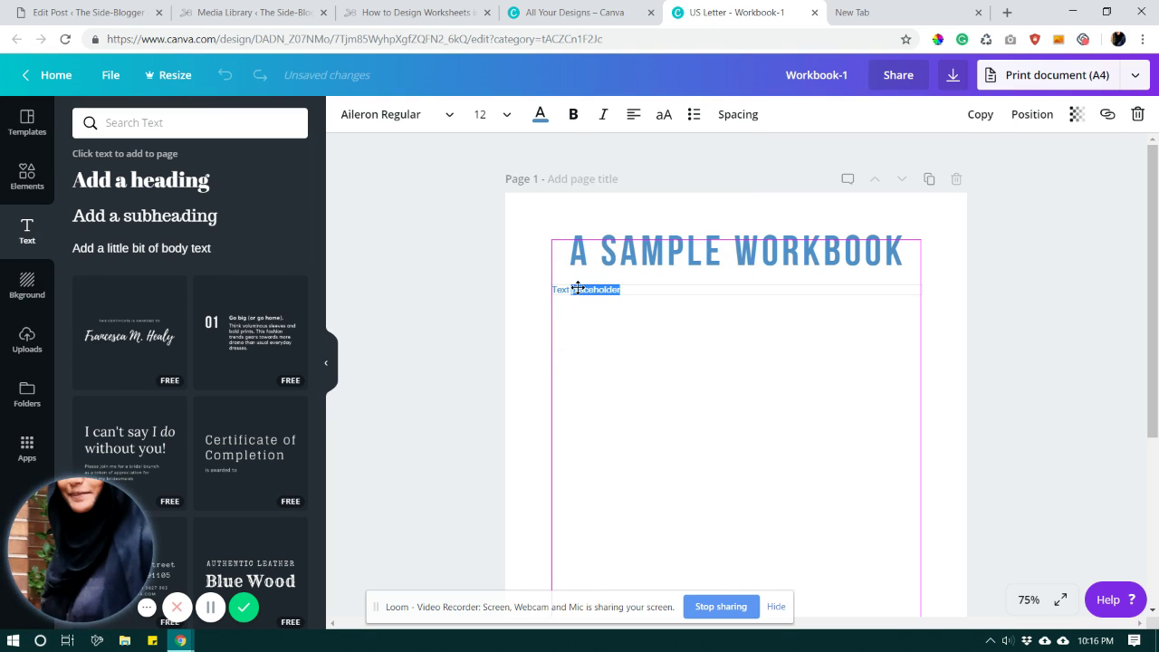
left_click(638, 291)
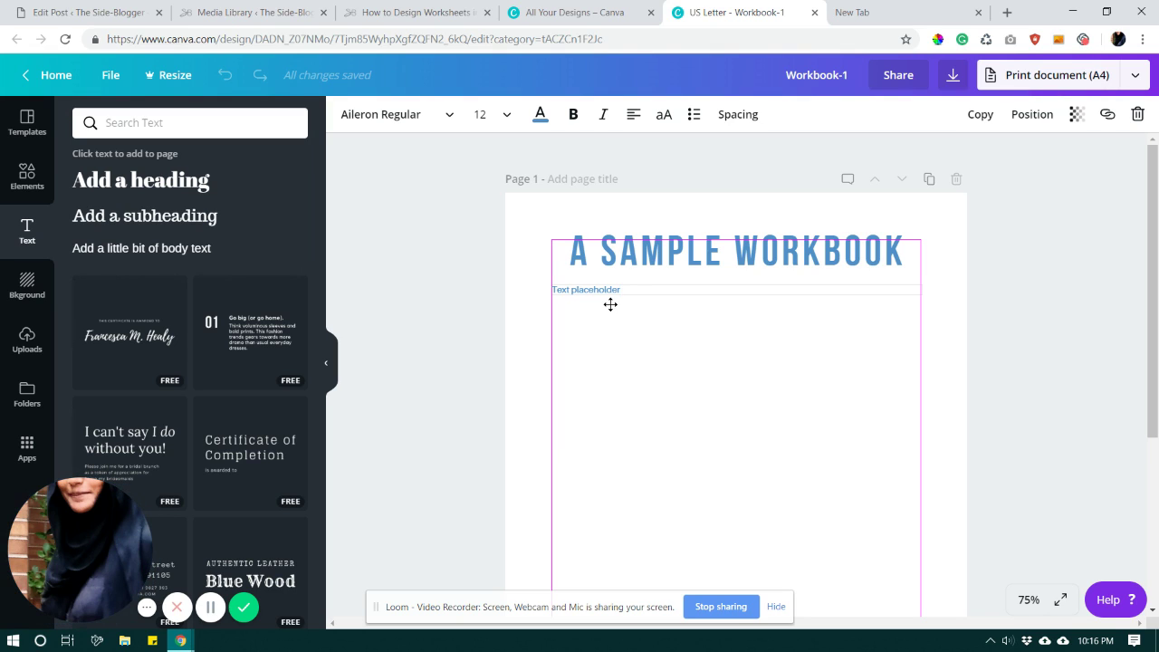
type("Write down the")
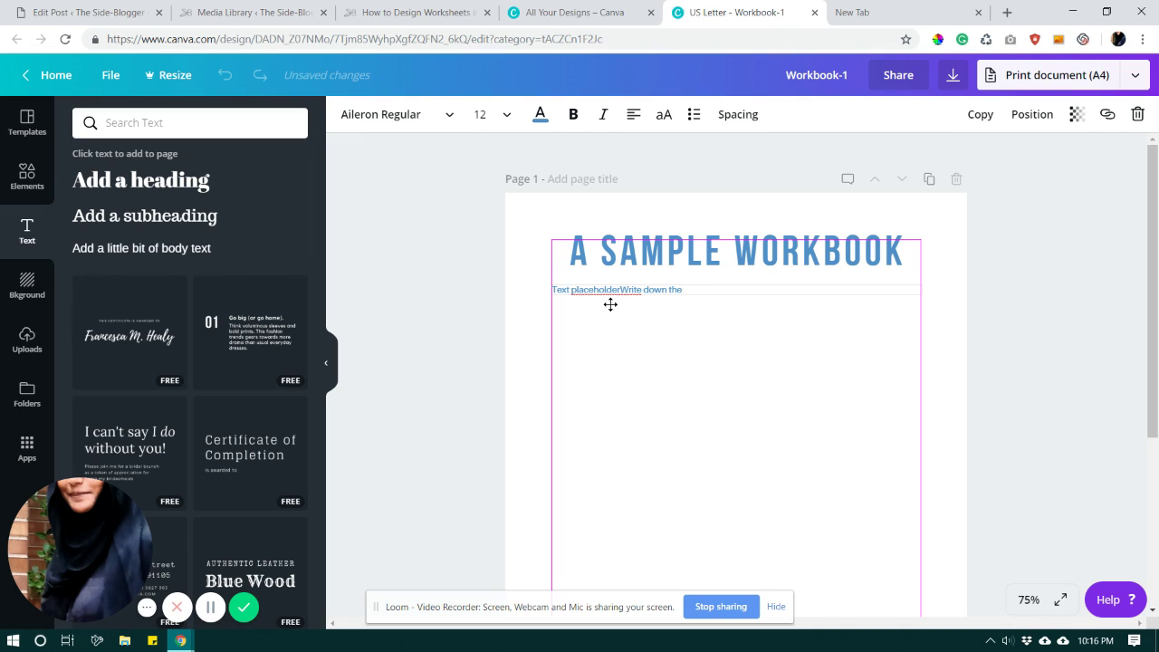
triple_click(614, 294)
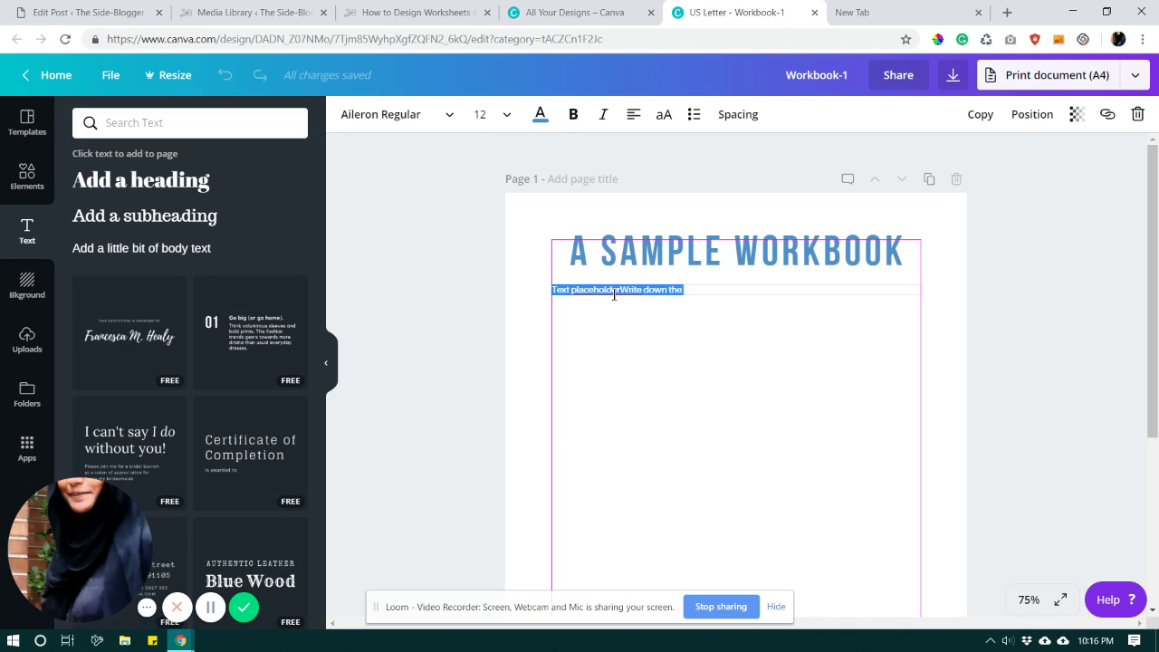
key("BackSpace")
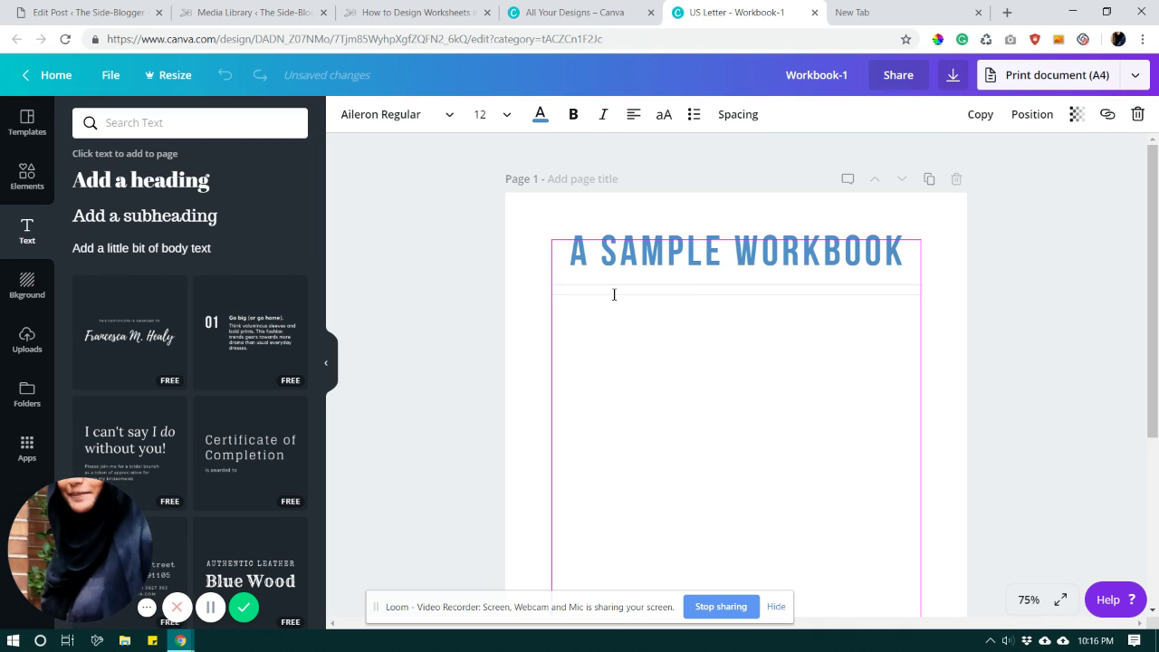
type("Write down the name")
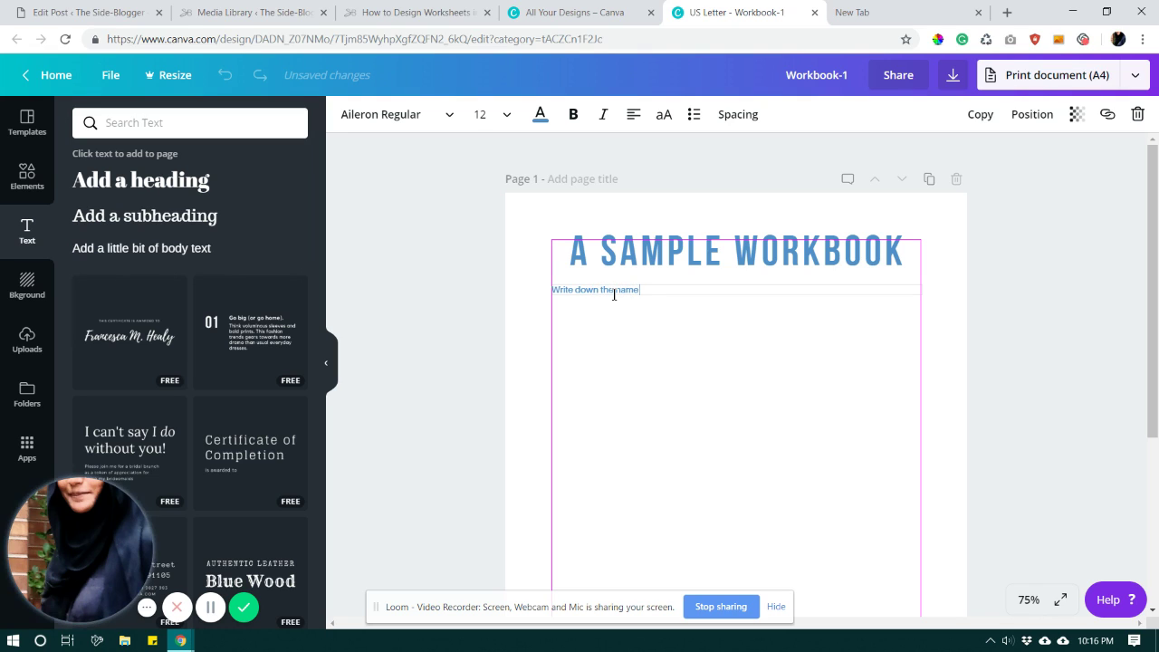
type(" of your blog.")
Reword the body sentence to "Write down the possible names for your blog that you'd like to use." and deselect it.
left_click(609, 290)
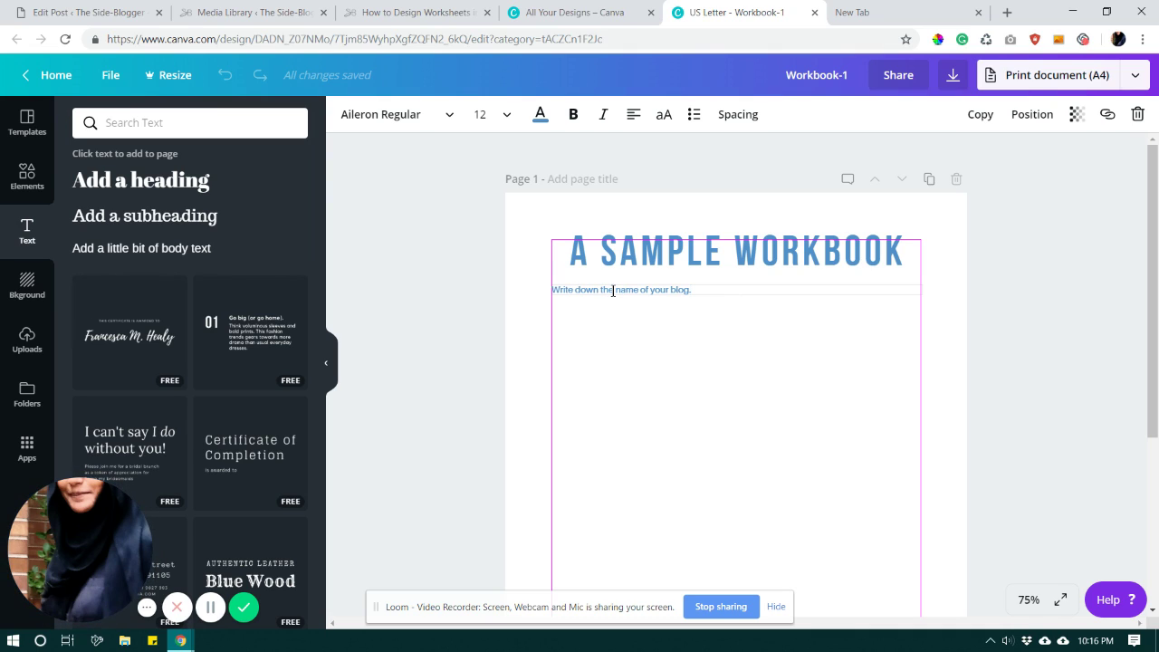
type("possible")
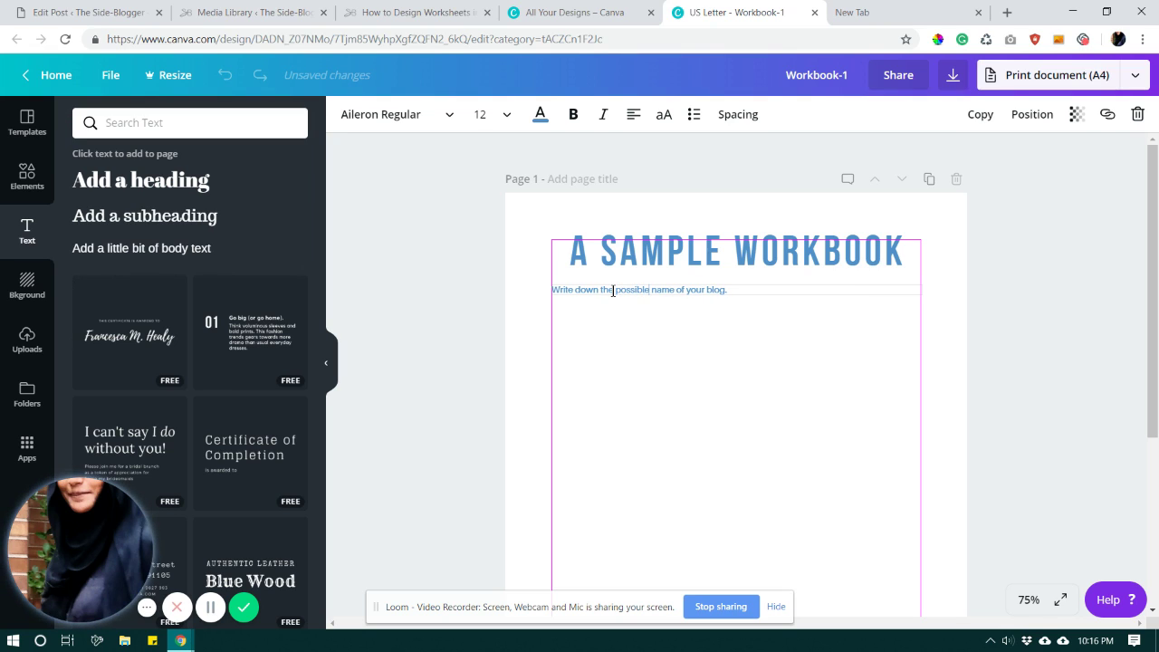
left_click(673, 289)
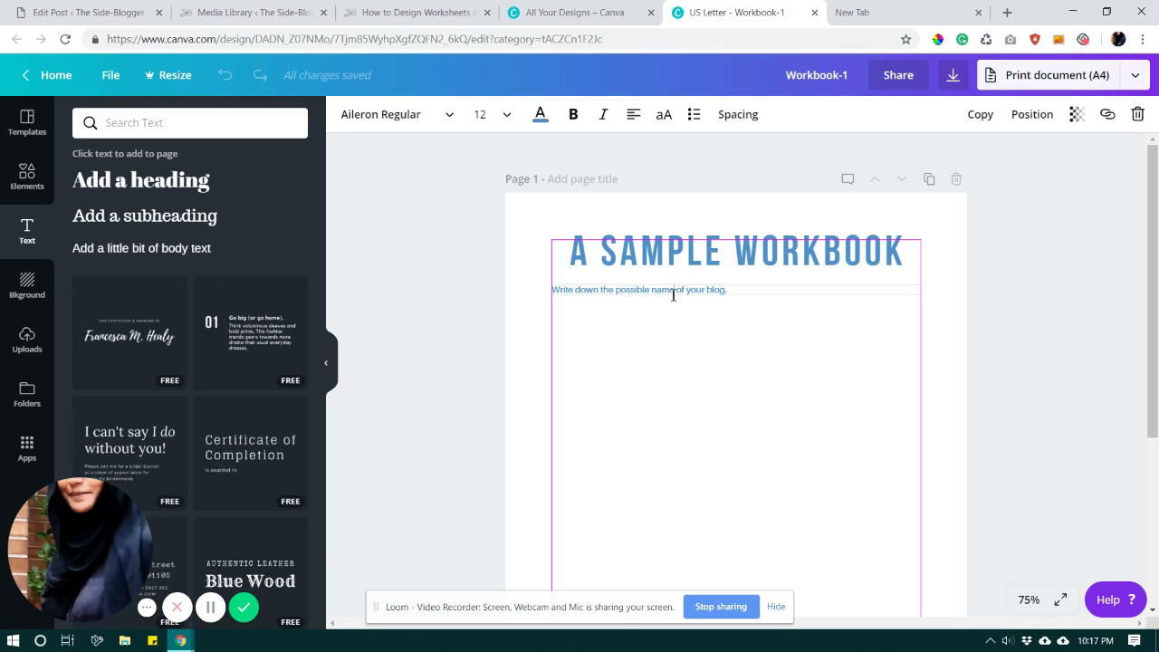
type("s")
left_click(691, 290)
key("BackSpace")
key("BackSpace")
key("BackSpace")
type("for")
key("BackSpace")
type("that you'd like to use")
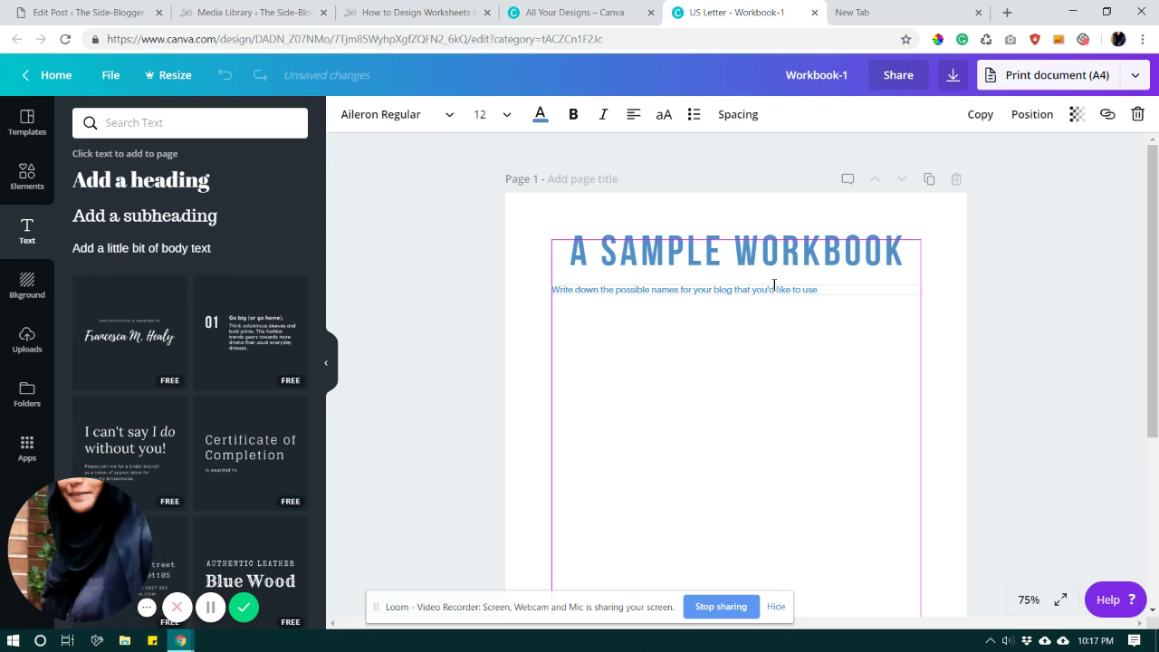
left_click(1110, 305)
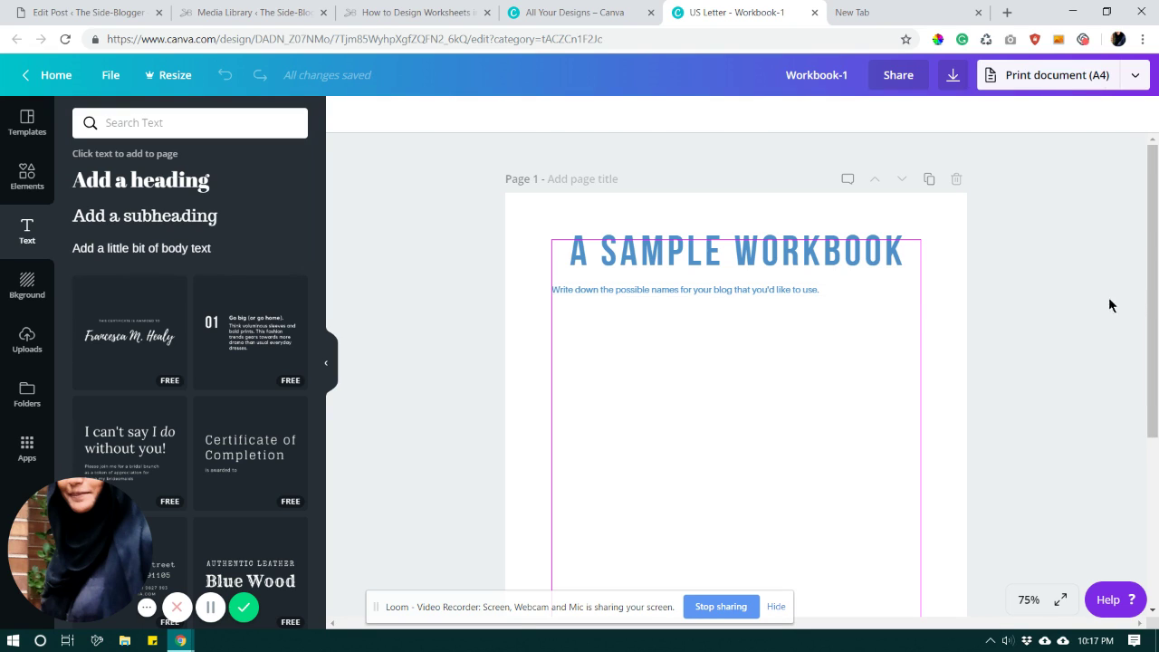
Set the body sentence's letter spacing to 45 and deselect the text box.
left_click(792, 289)
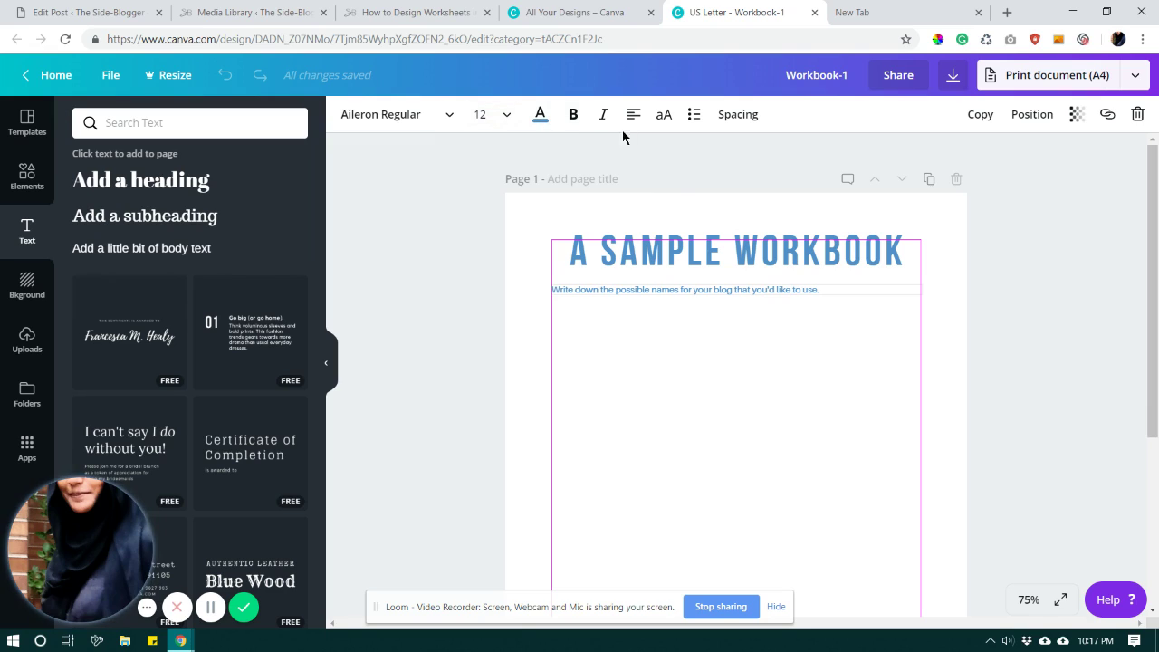
left_click(727, 118)
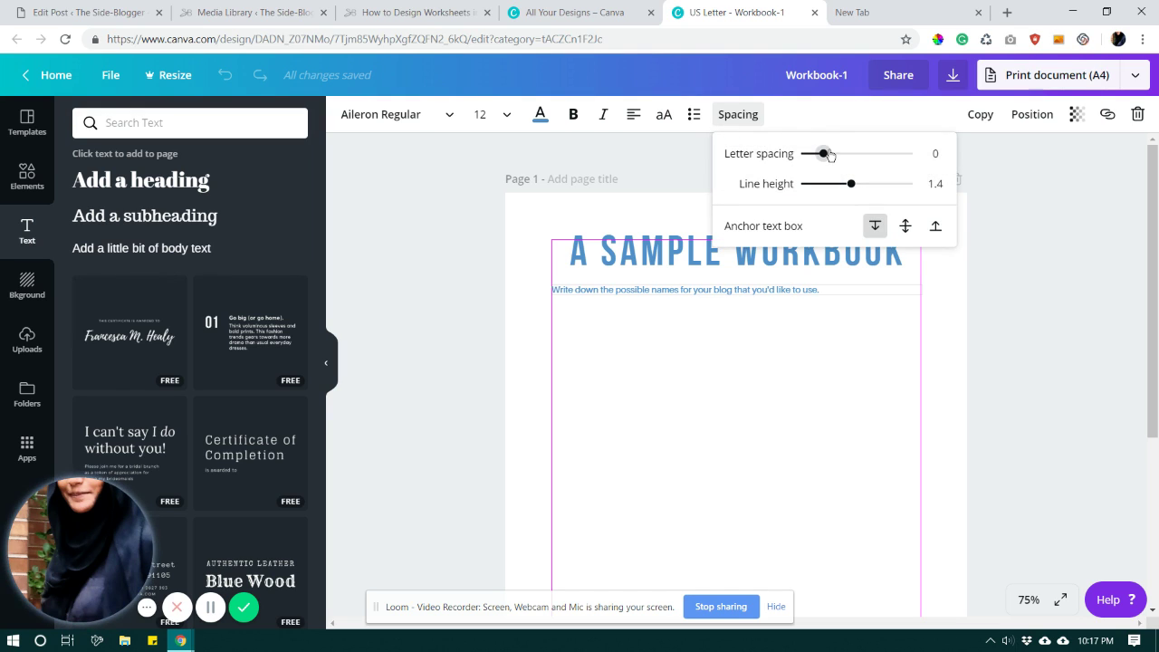
left_click_drag(829, 155, 834, 154)
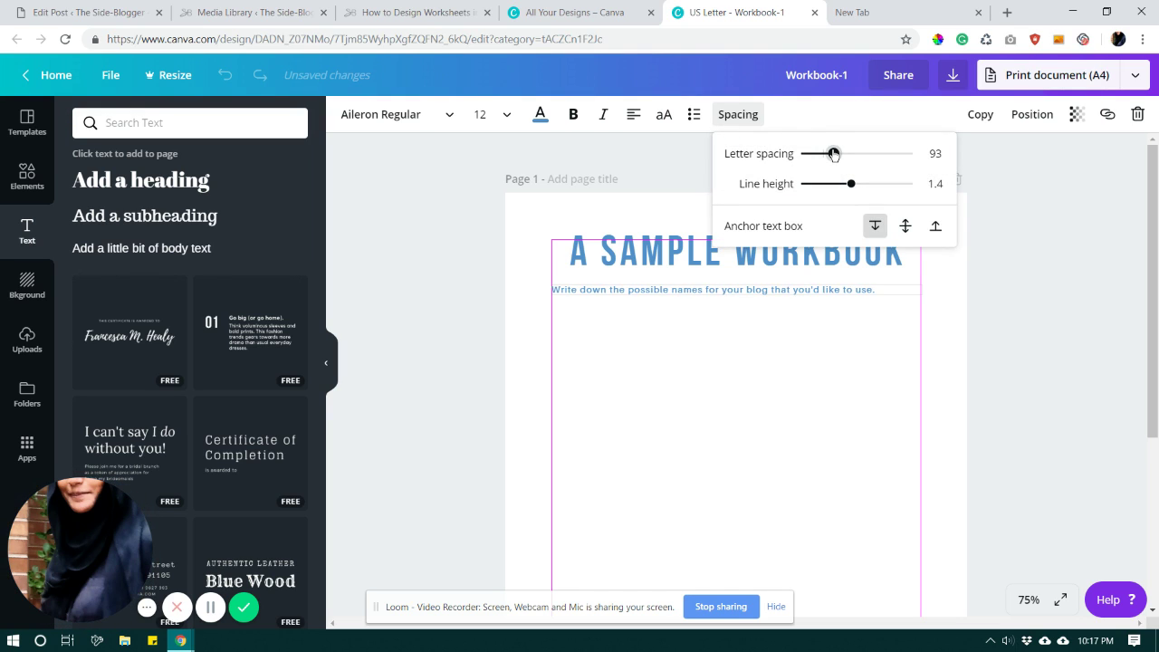
left_click(942, 153)
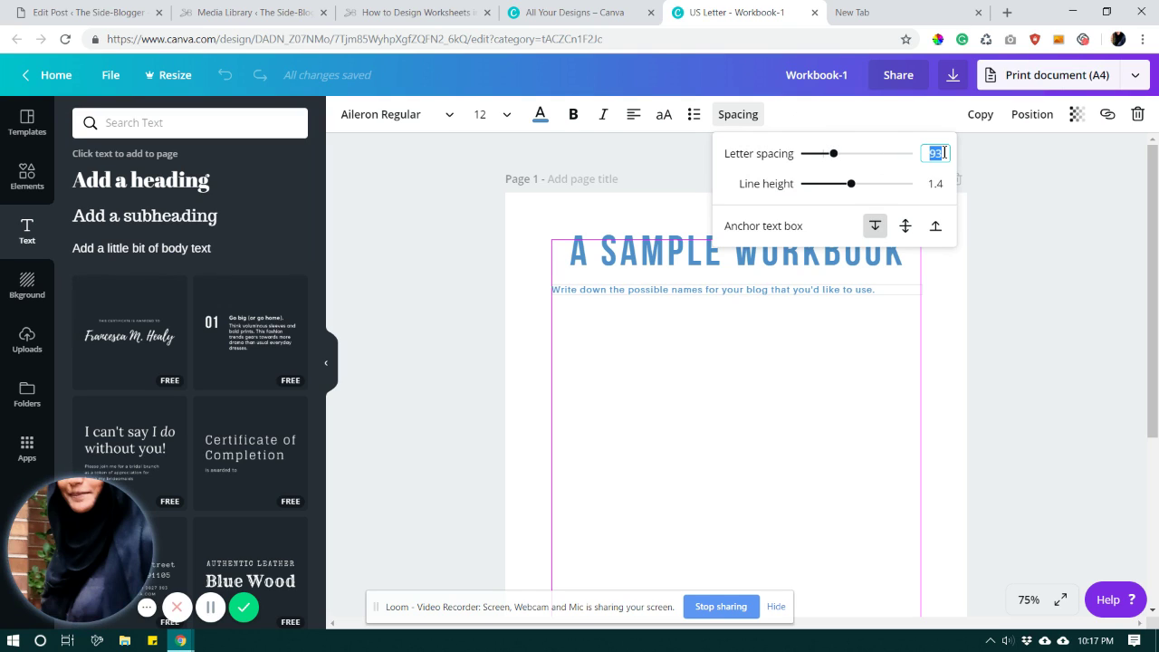
type("45")
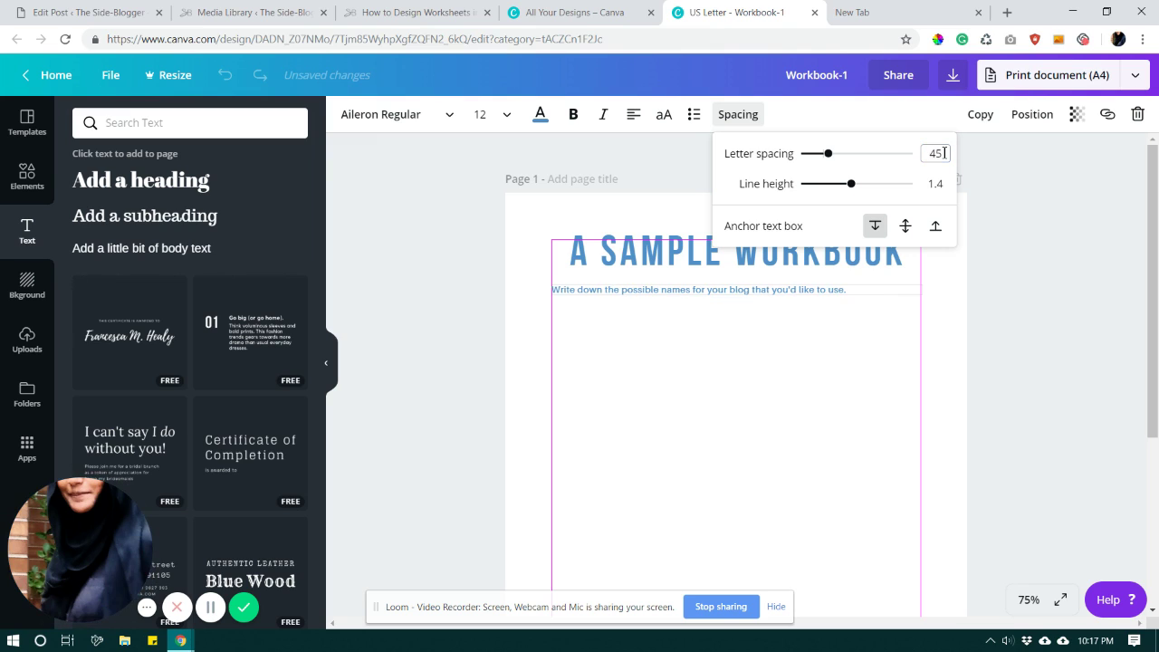
left_click(854, 334)
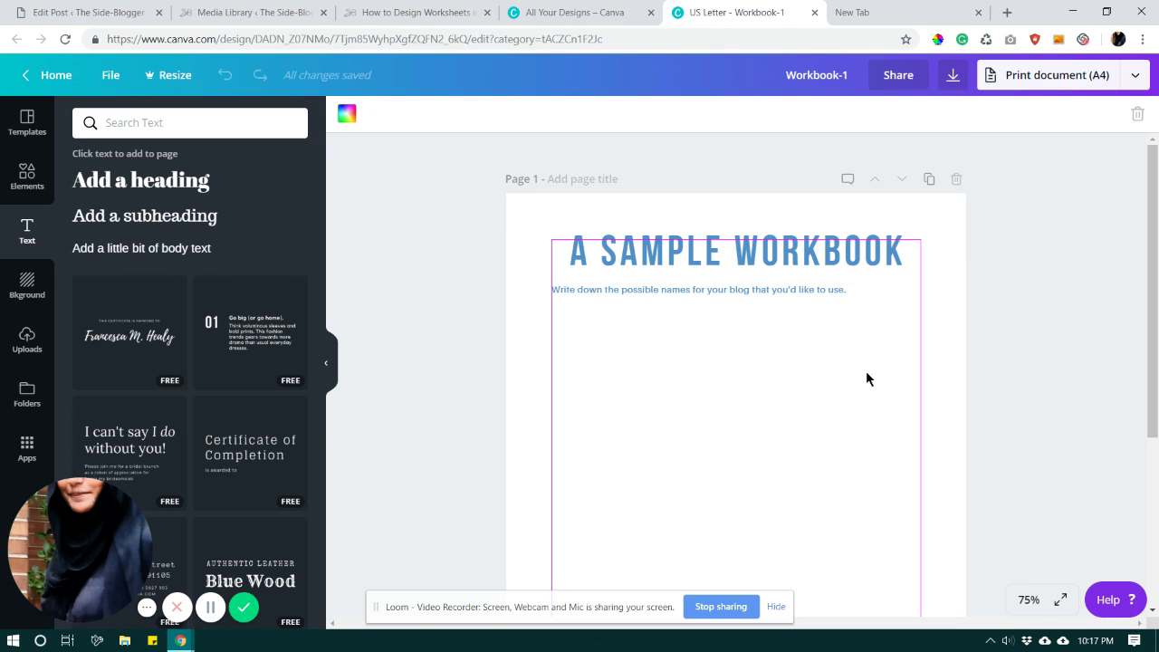
Try bold formatting on the whole body sentence and deselect it.
double_click(805, 288)
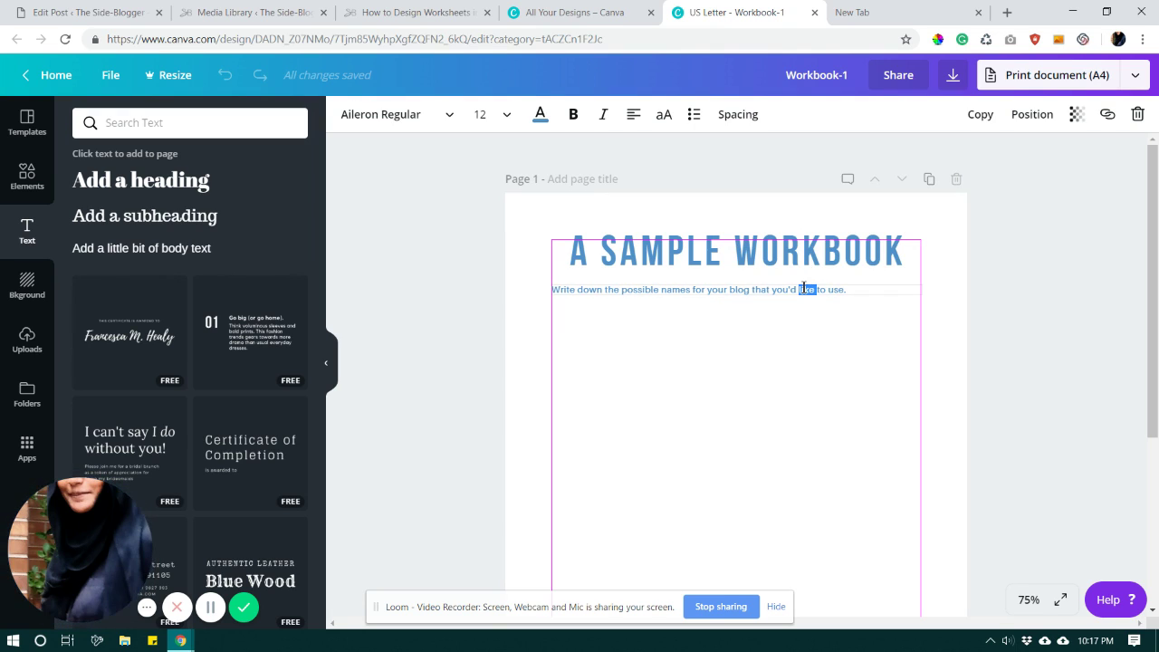
triple_click(804, 288)
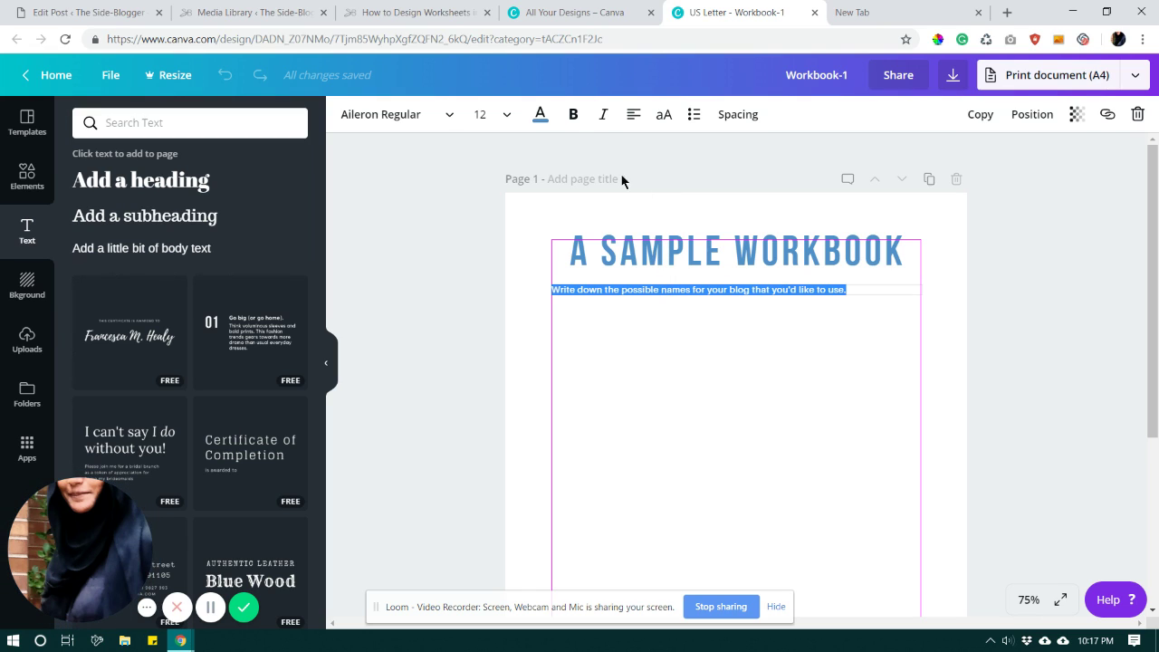
left_click(574, 116)
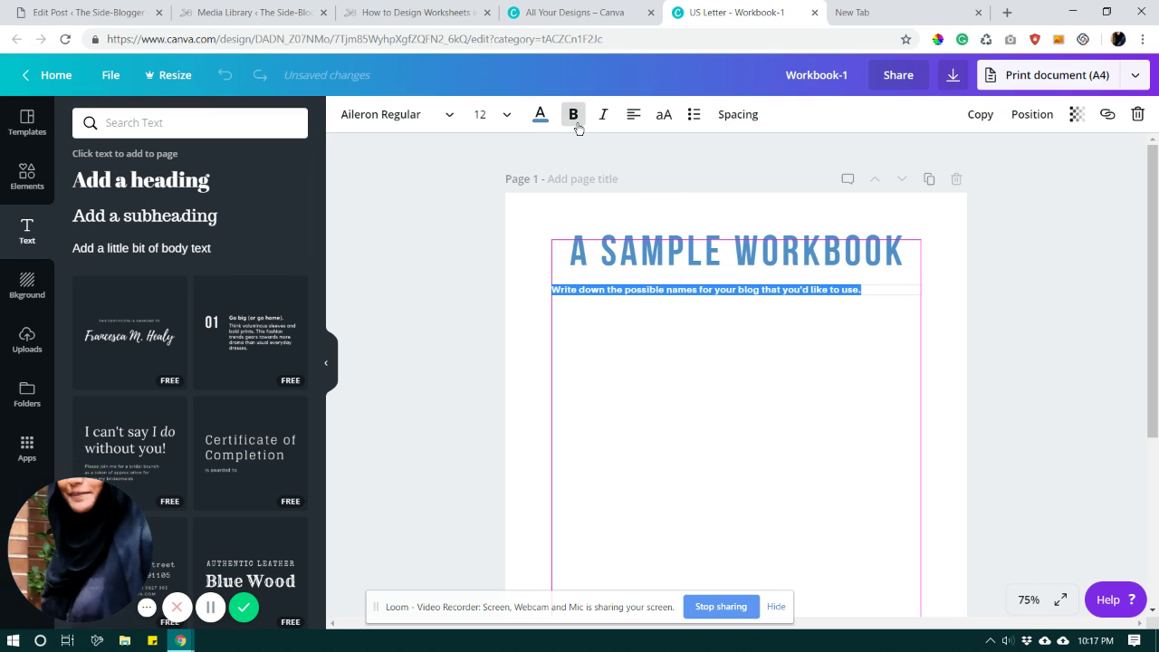
left_click(682, 313)
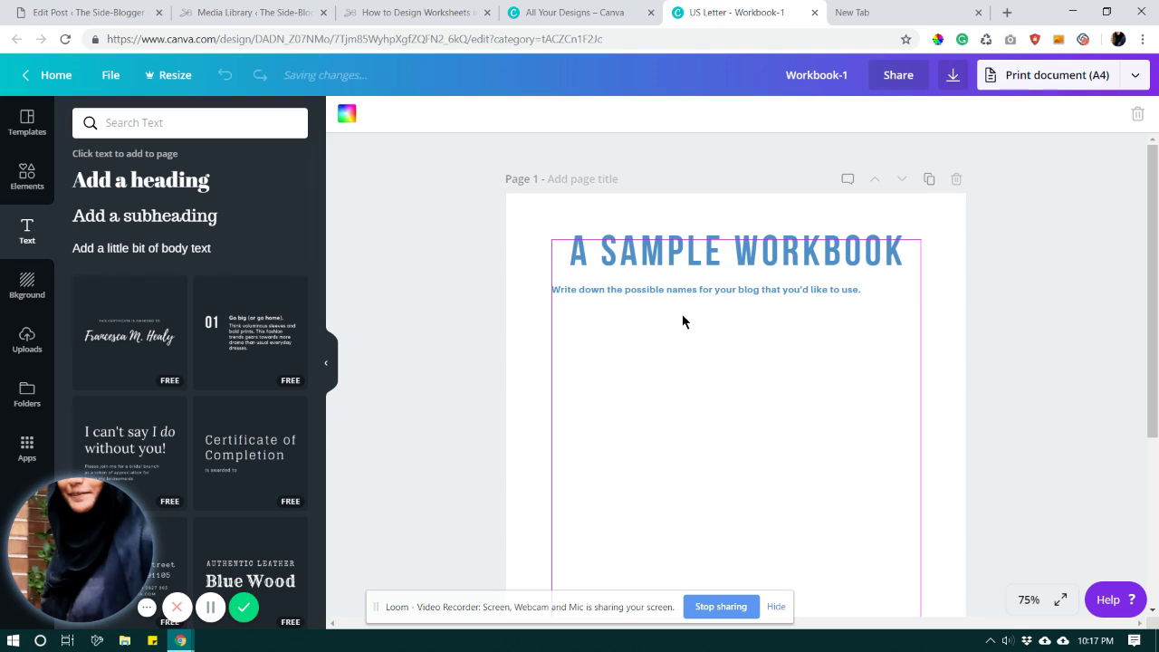
Remove the bold formatting from the whole body sentence and deselect its text box.
triple_click(639, 290)
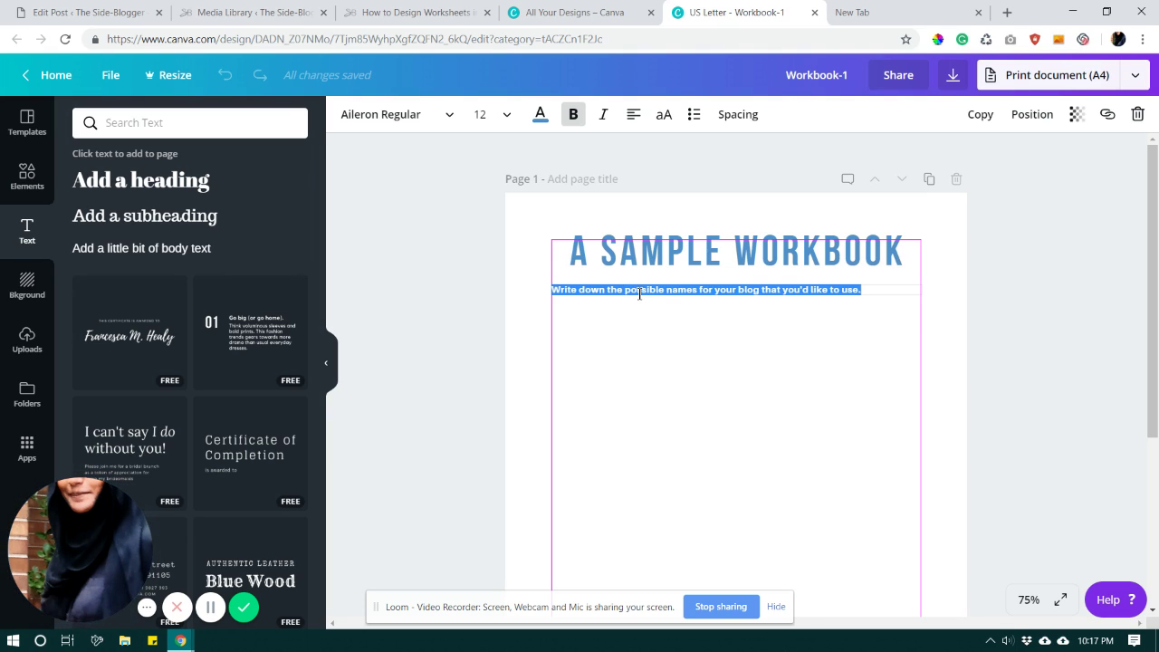
left_click(574, 116)
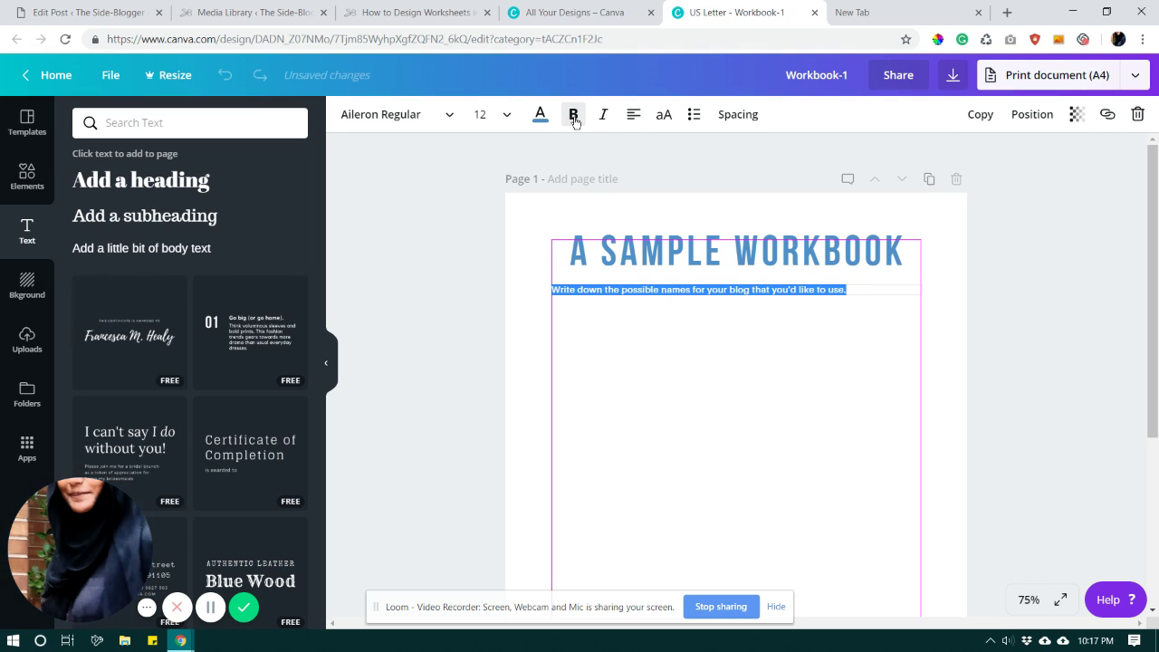
left_click(765, 402)
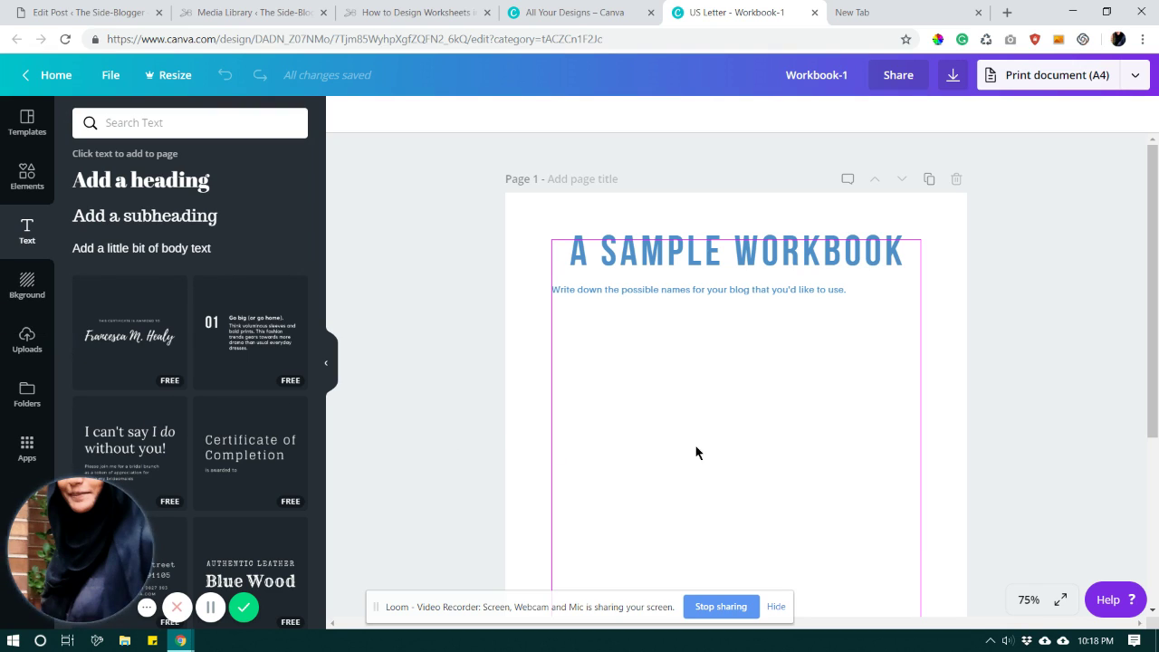
Add the grey-filled square with a white border from the shapes collection below the writing prompt, discarding the hollow square tried first.
left_click(24, 194)
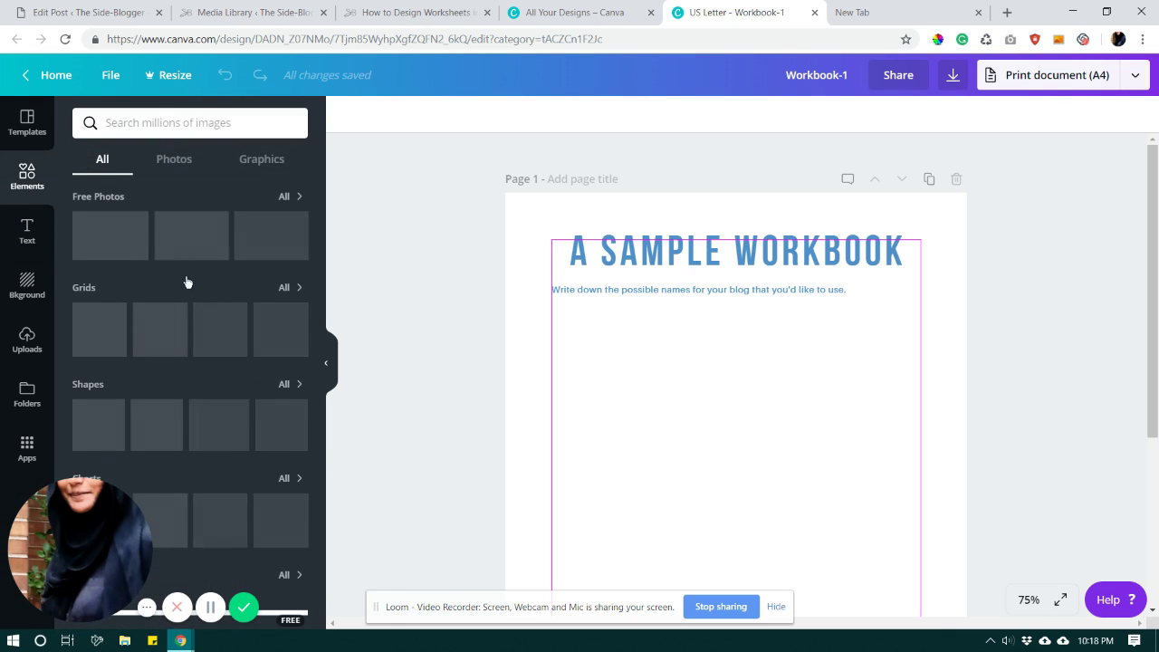
scroll(208, 290, "down", 5)
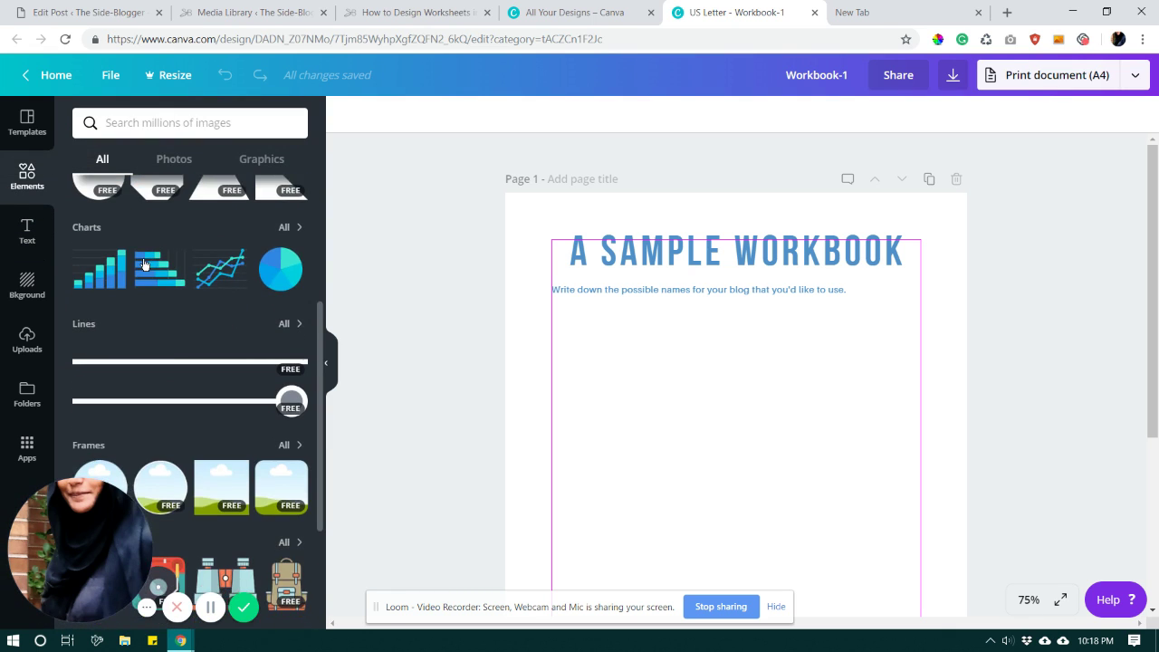
scroll(136, 258, "up", 2)
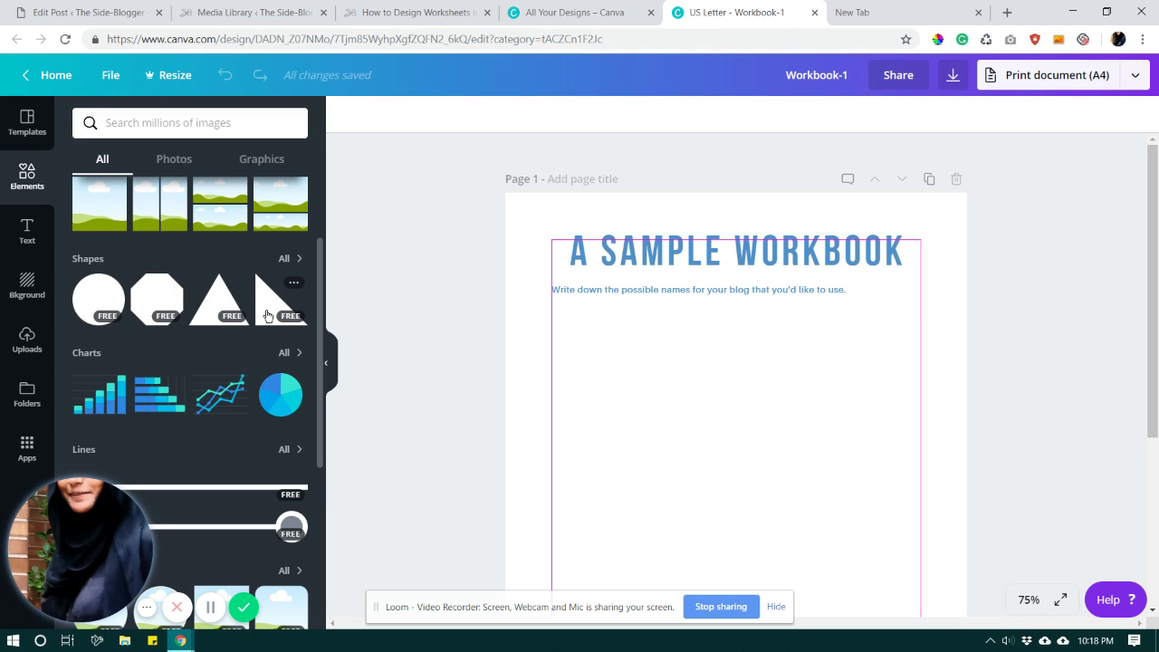
left_click(288, 264)
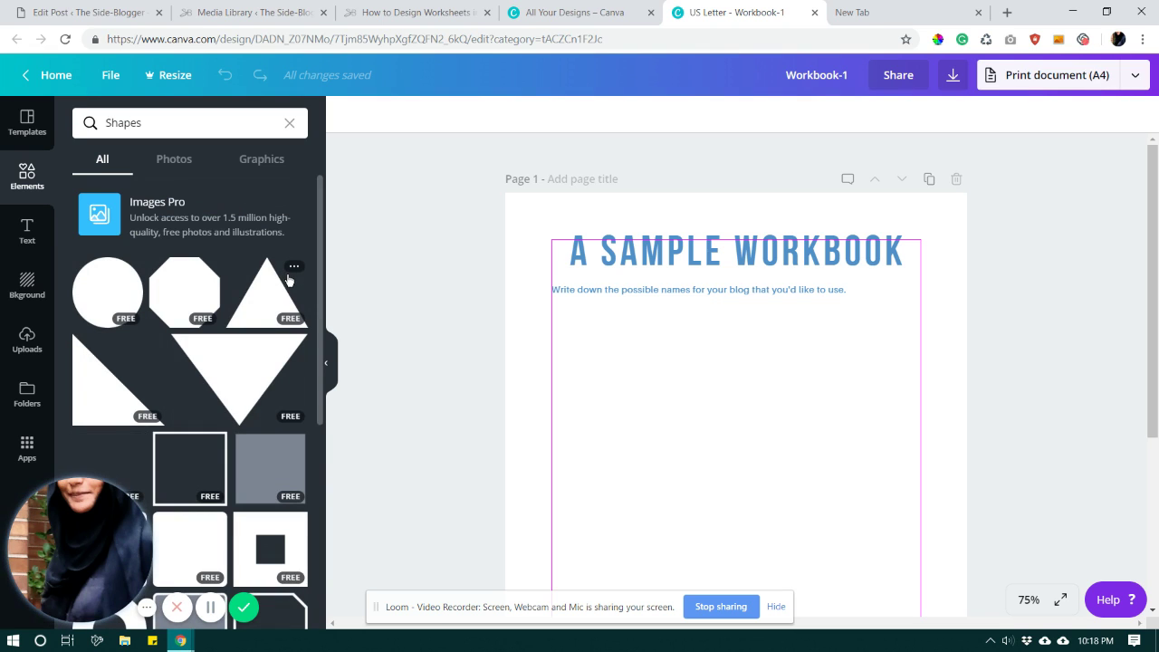
scroll(290, 277, "down", 1)
scroll(288, 278, "down", 3)
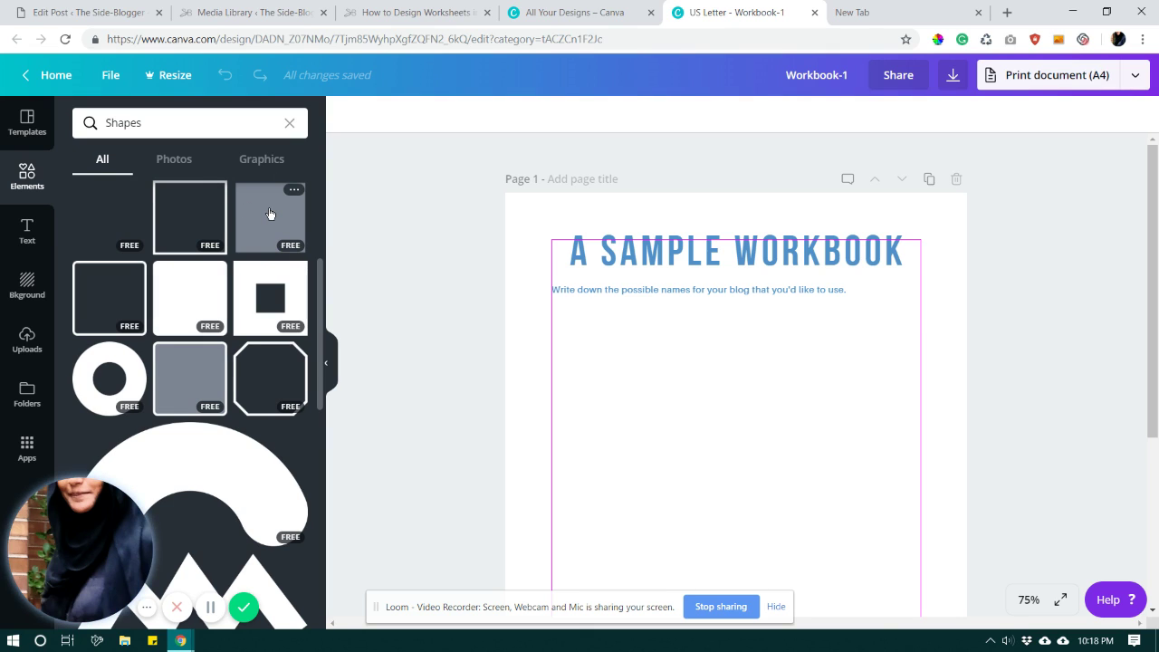
left_click(196, 213)
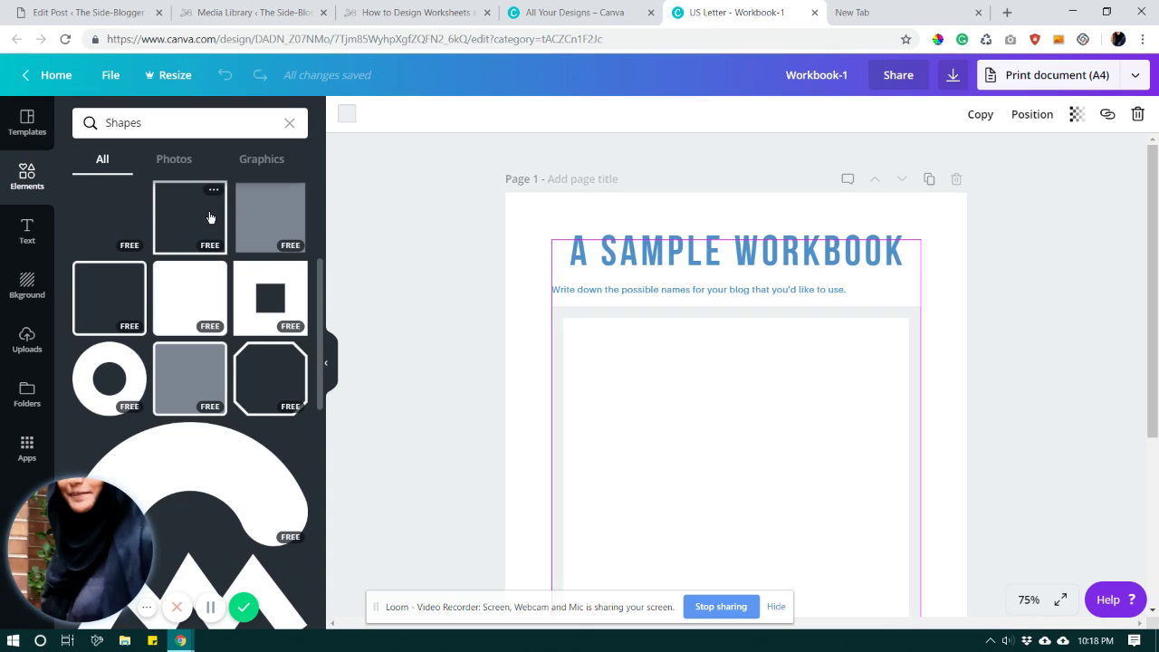
key("Delete")
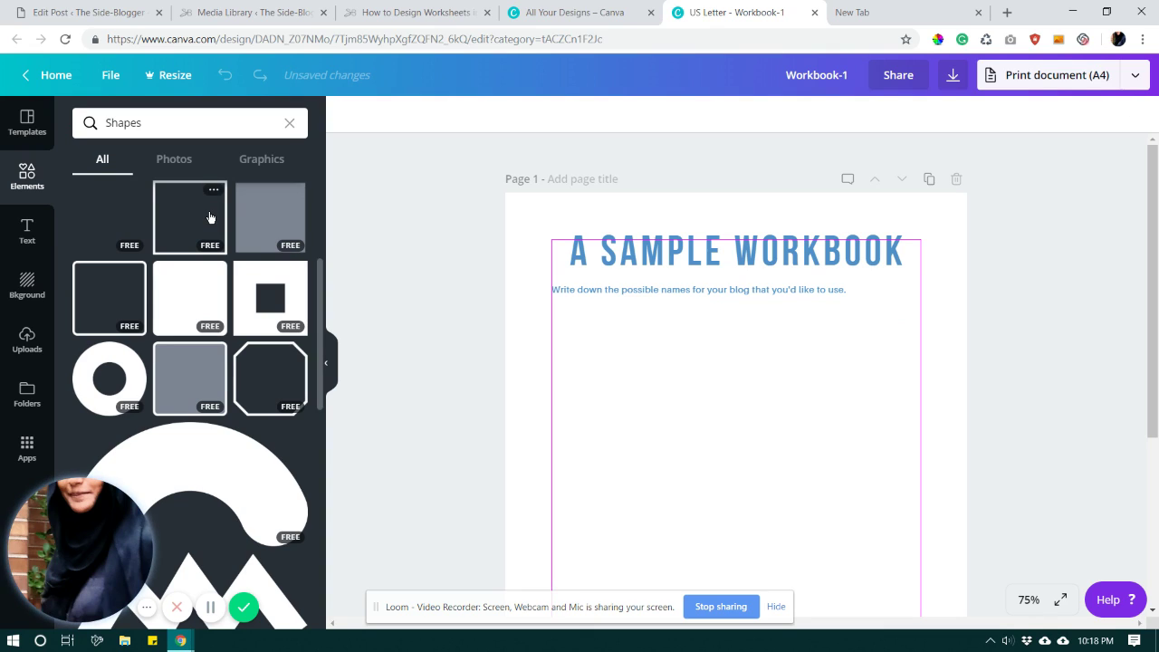
left_click(269, 215)
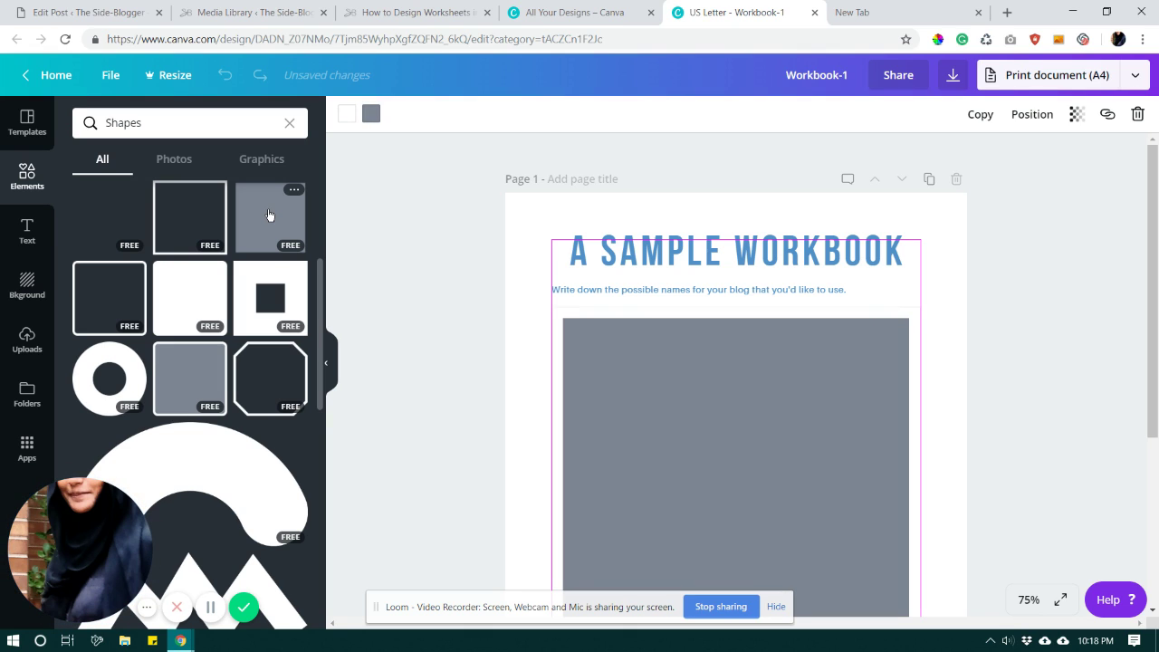
Examine how the grey square fits on the page below the writing prompt.
scroll(646, 408, "down", 4)
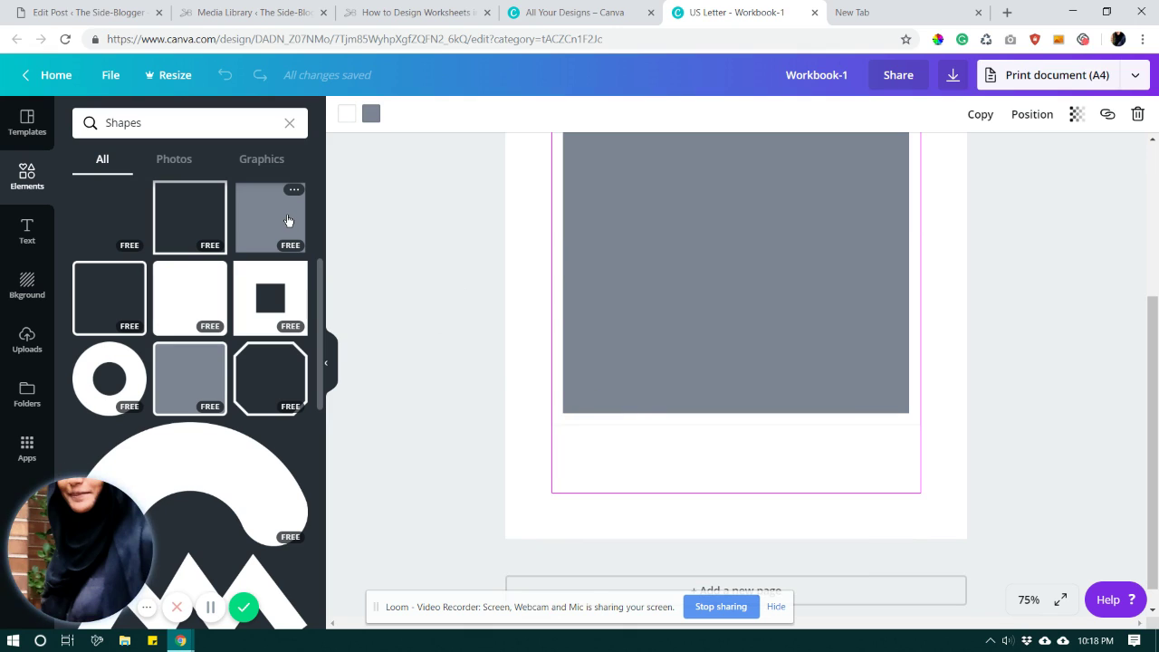
scroll(288, 220, "up", 1)
scroll(713, 271, "up", 1)
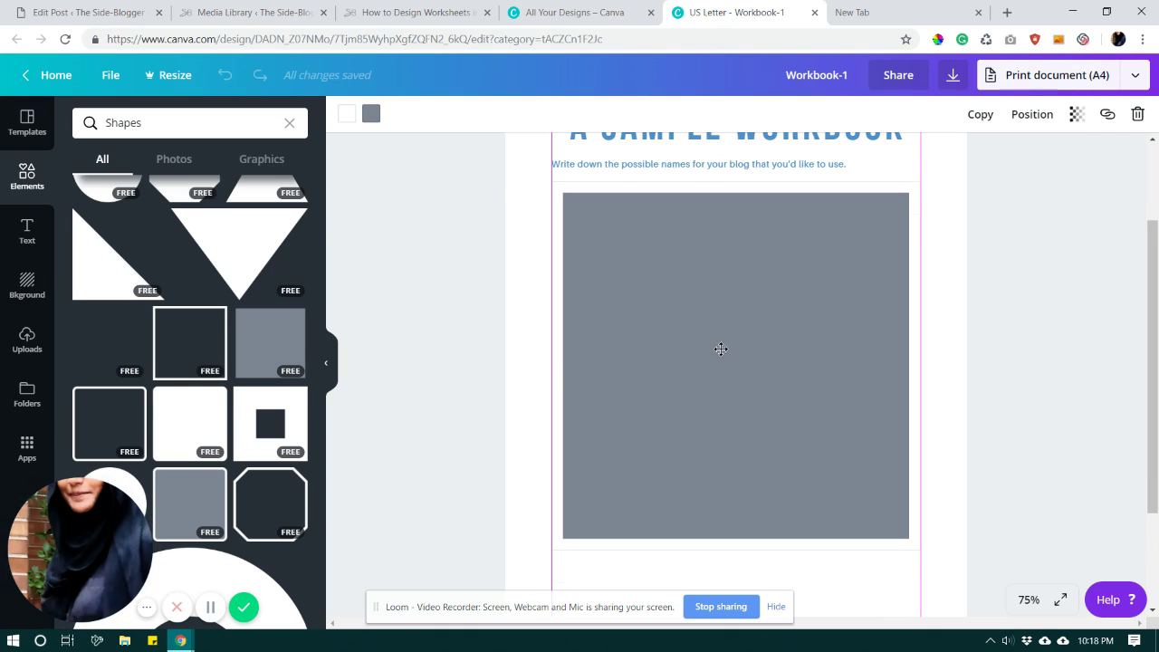
scroll(719, 349, "up", 1)
scroll(721, 348, "down", 1)
scroll(851, 316, "up", 1)
scroll(855, 353, "down", 2)
scroll(838, 381, "up", 1)
scroll(788, 349, "up", 2)
scroll(781, 367, "down", 2)
Shrink the grey square and stretch it sideways into a wide, low rectangle under the writing prompt.
mouse_move(848, 427)
left_mouse_down()
mouse_move(905, 437)
mouse_move(851, 443)
mouse_move(836, 432)
mouse_move(848, 430)
left_mouse_up()
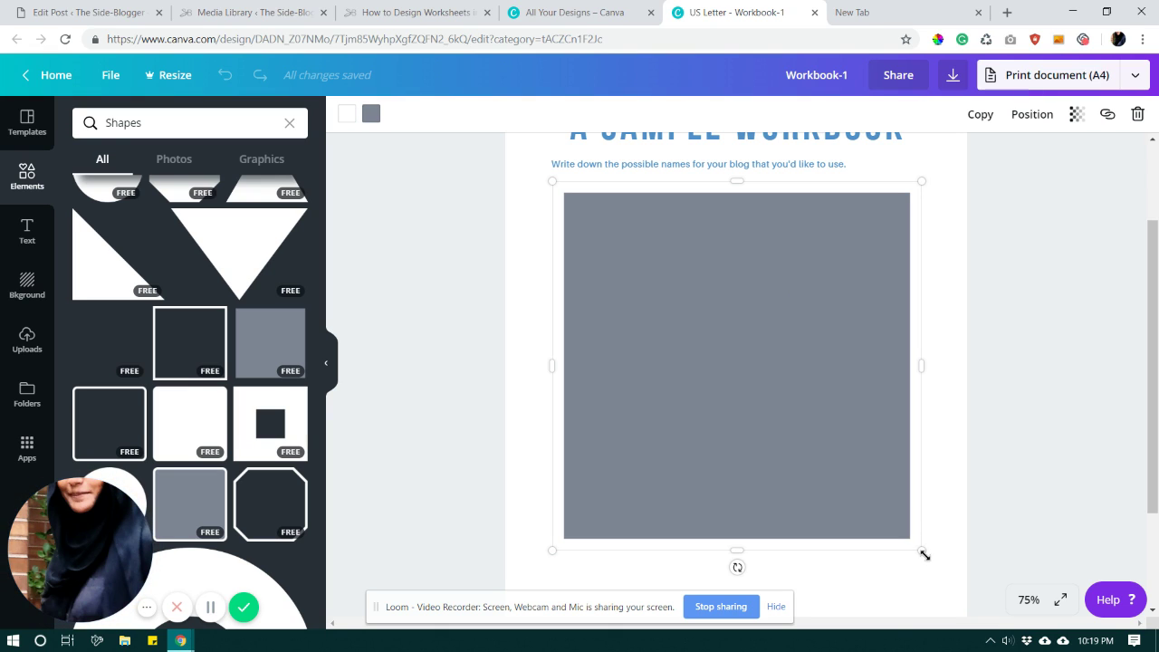
left_click_drag(918, 548, 675, 345)
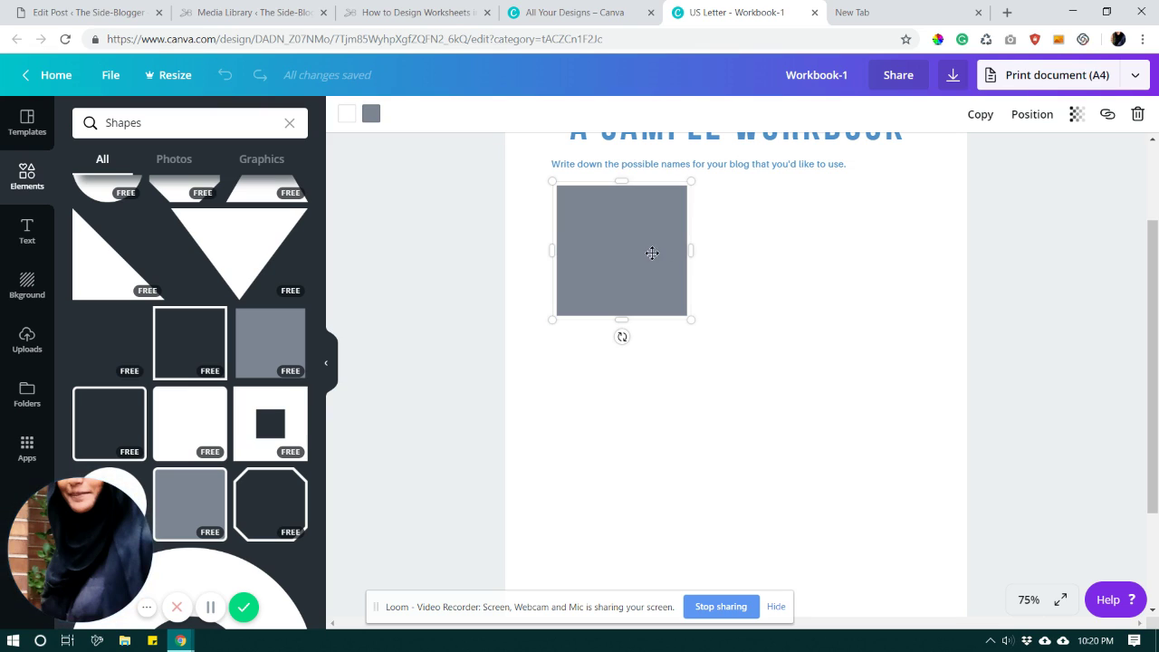
left_click_drag(692, 322, 680, 311)
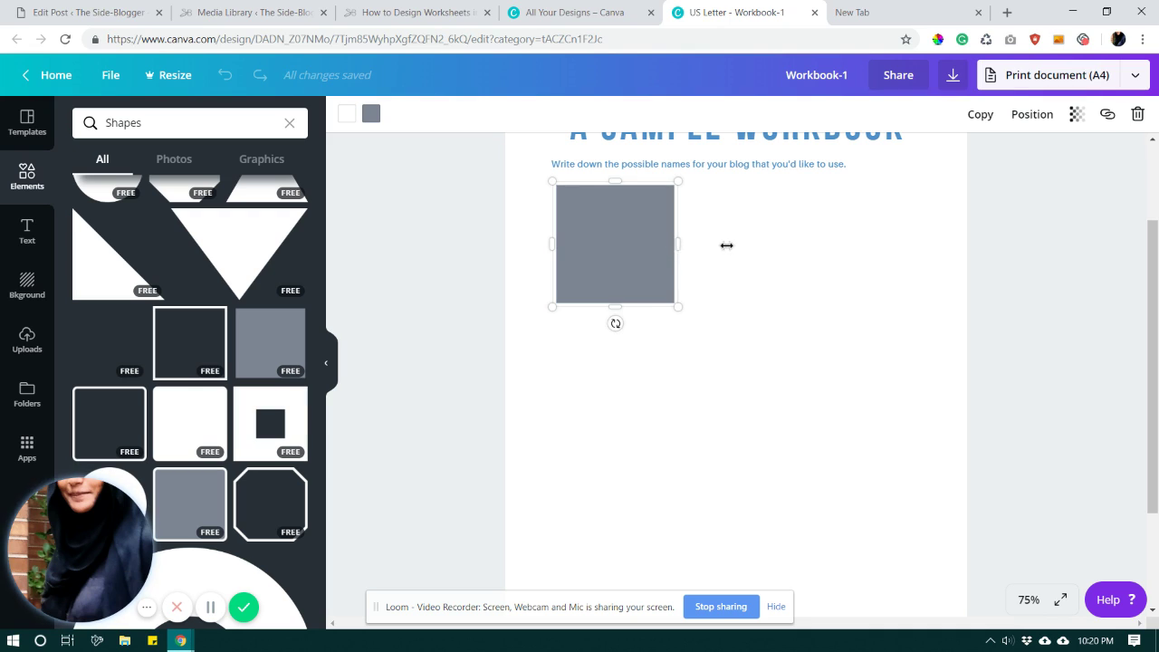
left_click_drag(726, 245, 921, 238)
scroll(1047, 248, "up", 2)
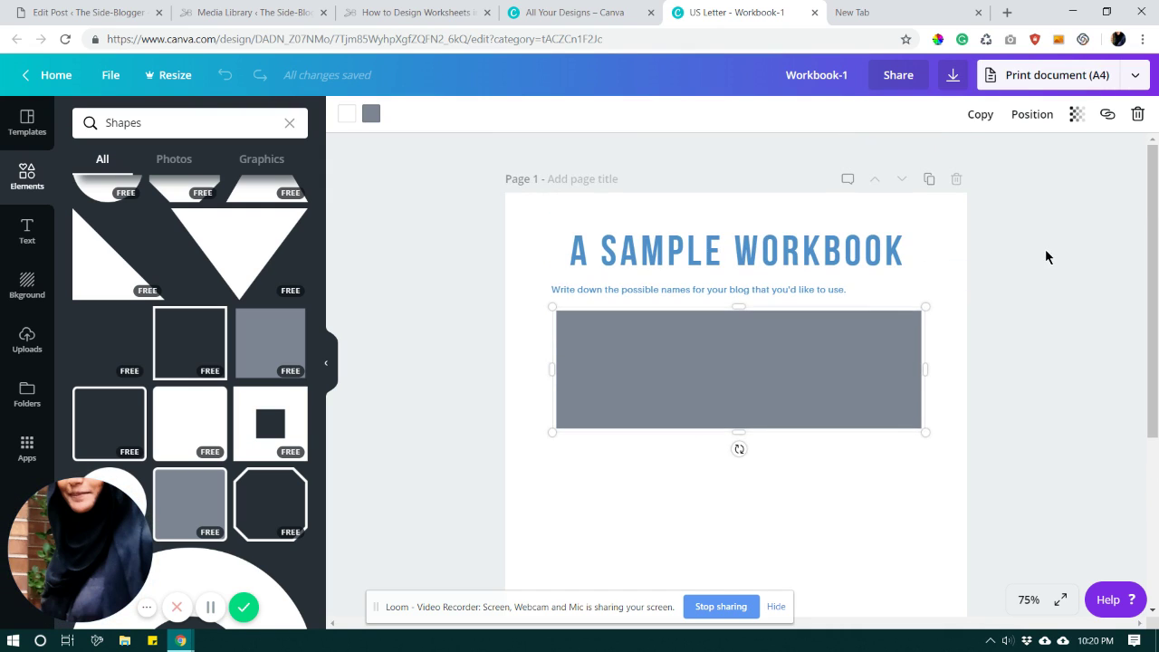
Widen and centre the rectangle on the page, and shift the writing prompt left to line up with its grey fill.
left_click_drag(740, 360, 751, 357)
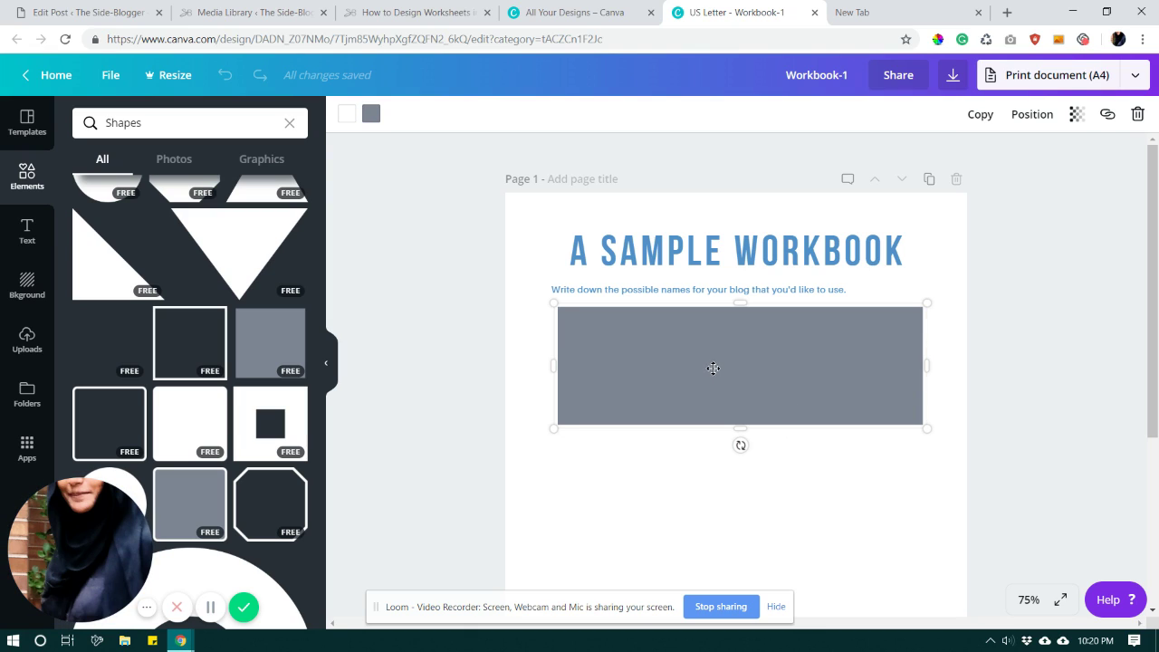
key("shift+Left")
key("shift+Left")
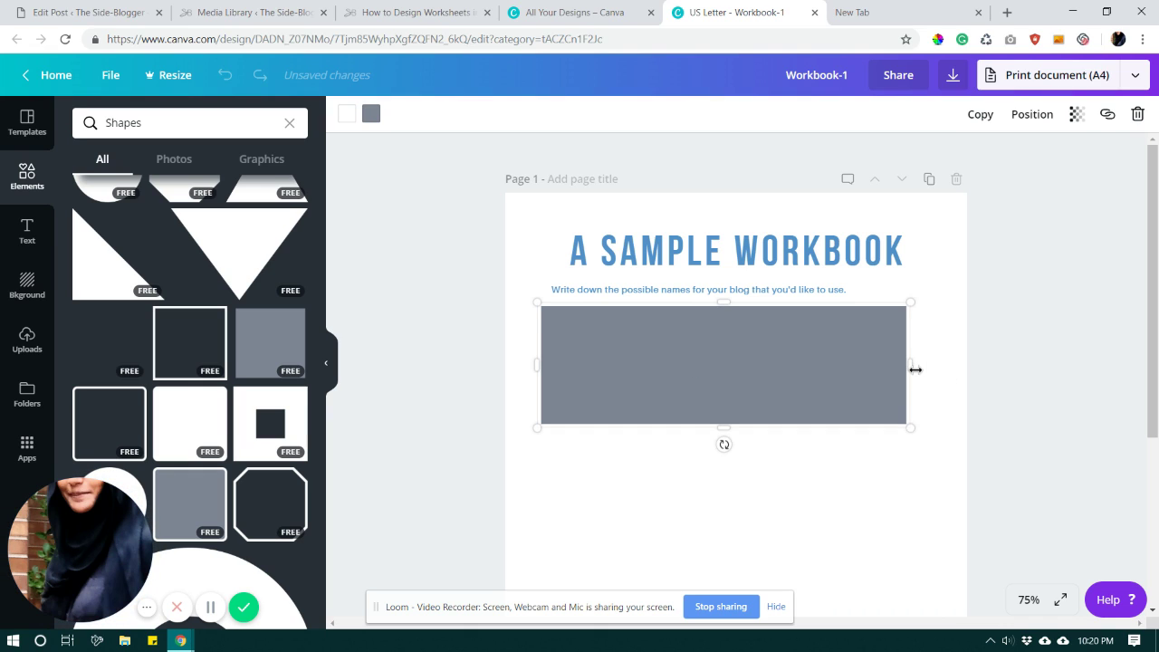
left_click_drag(915, 369, 942, 368)
left_click_drag(843, 375, 847, 375)
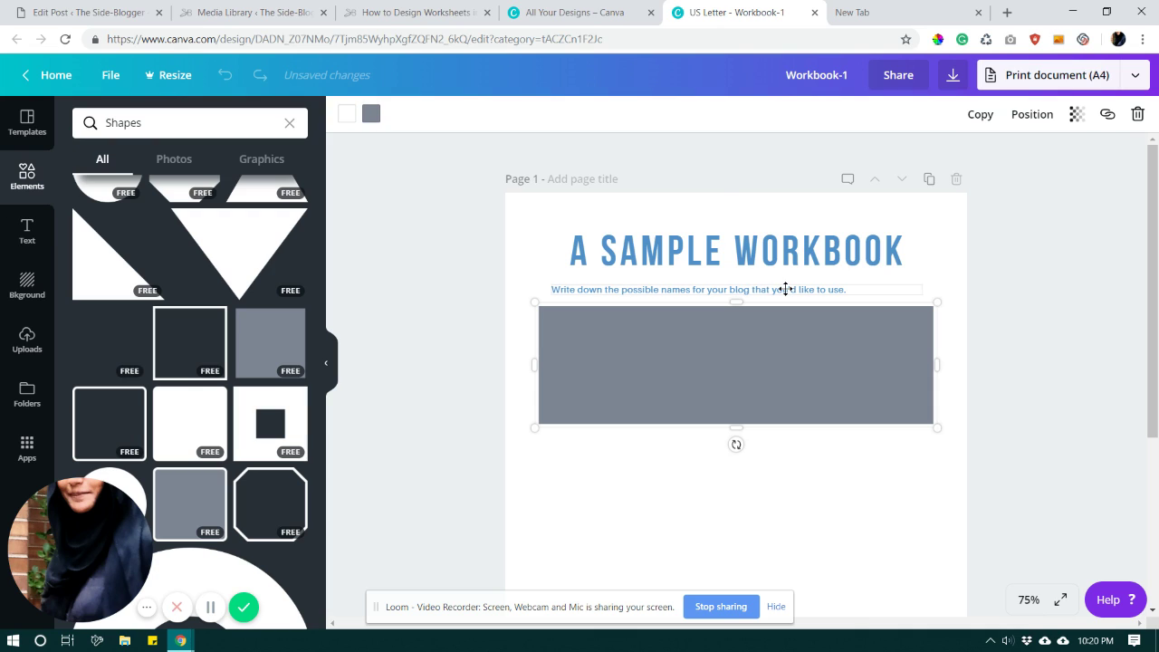
mouse_move(785, 289)
left_mouse_down()
mouse_move(772, 297)
mouse_move(772, 277)
mouse_move(772, 288)
left_mouse_up()
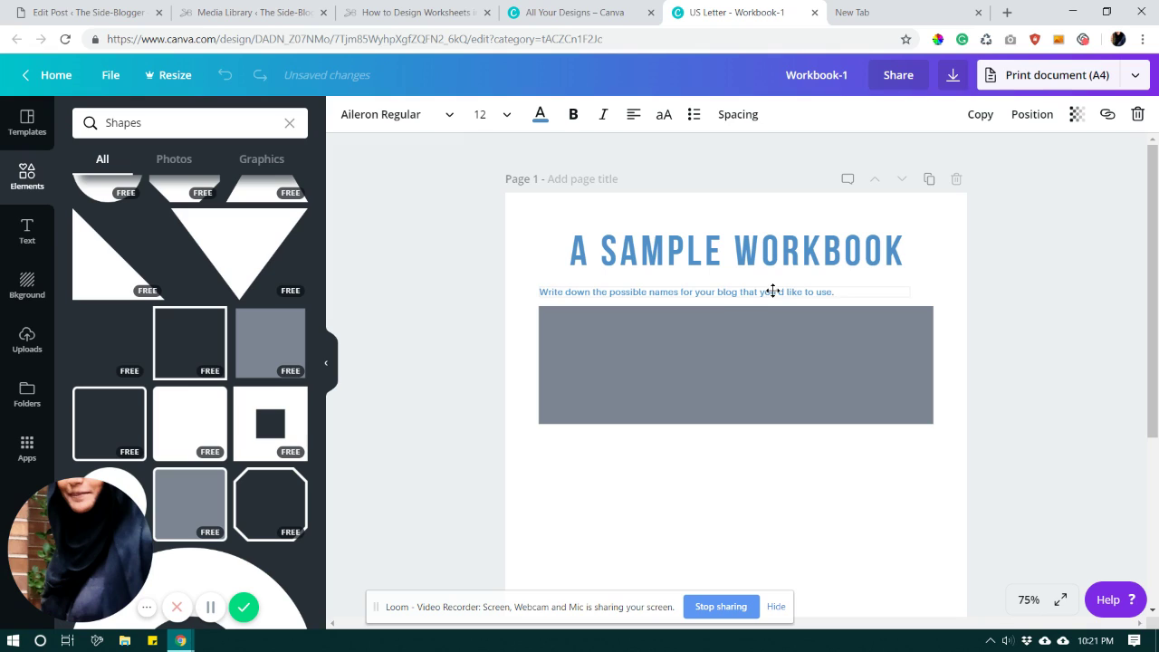
left_click(1025, 382)
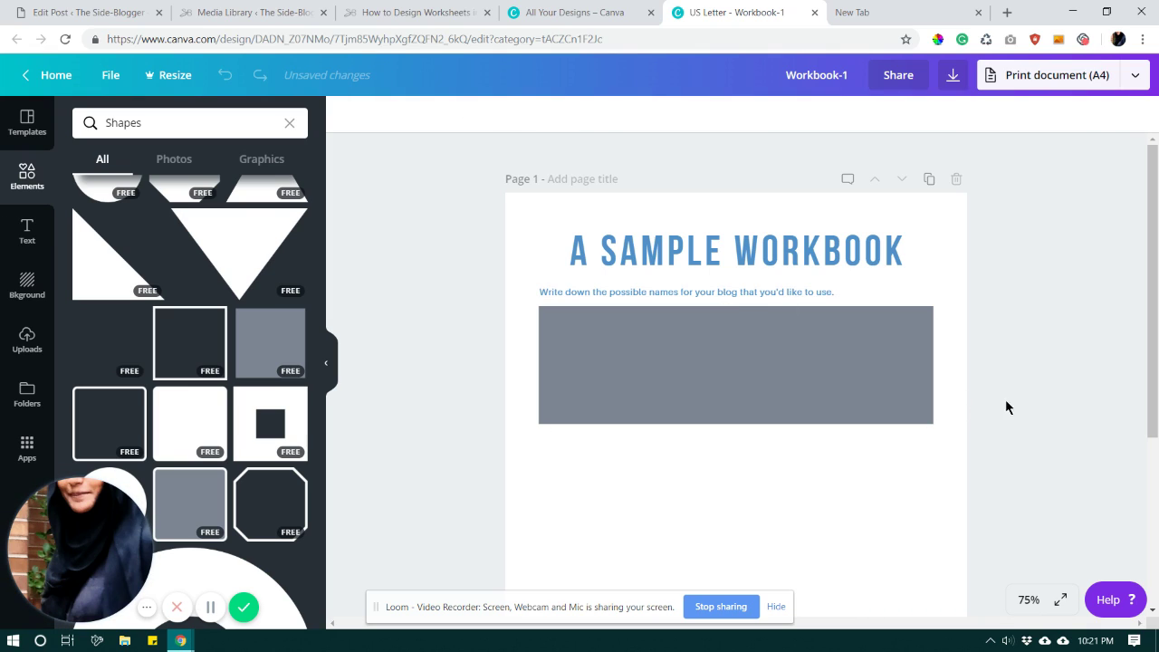
Set the rectangle's border colour to the document's blue.
left_click(703, 378)
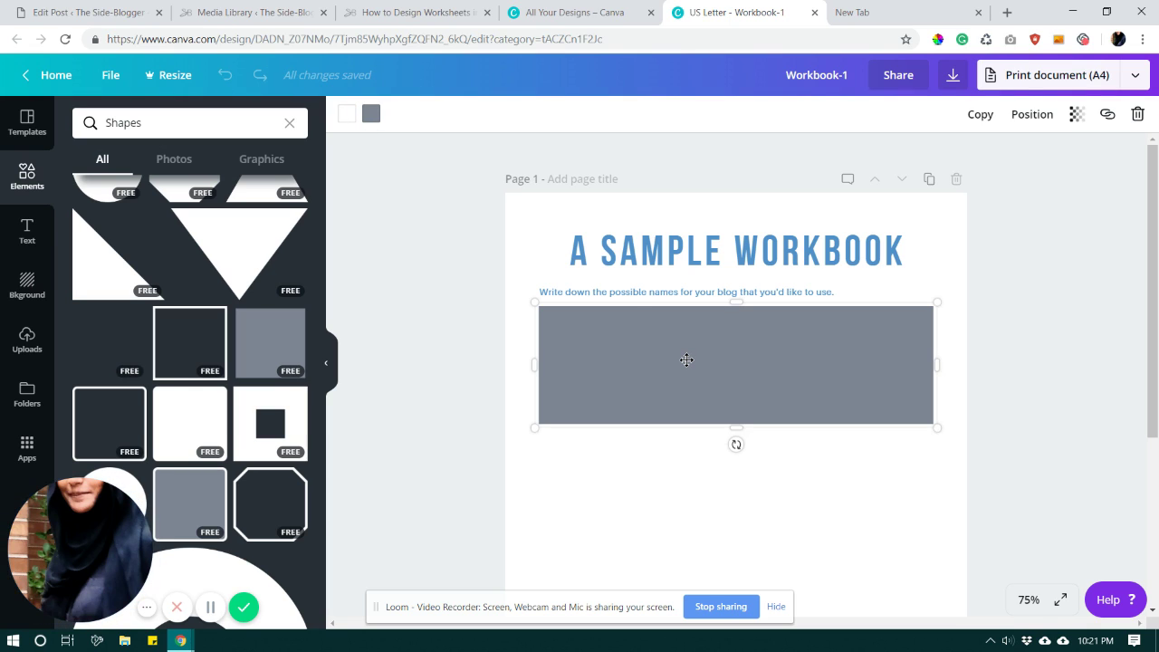
left_click(371, 114)
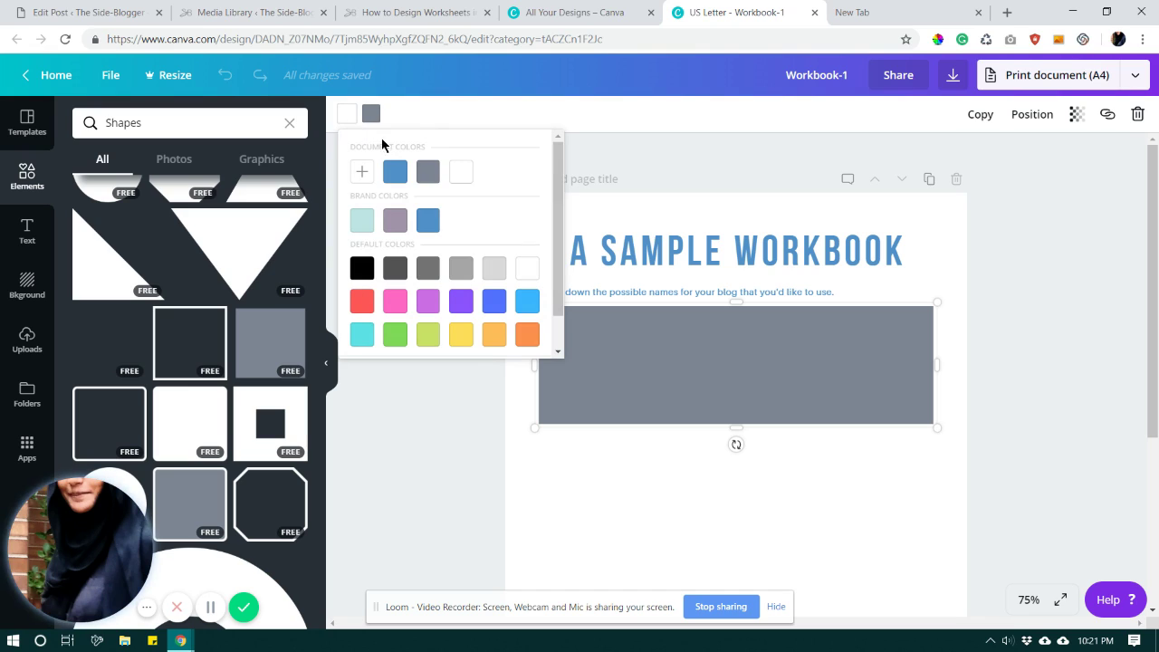
left_click(396, 169)
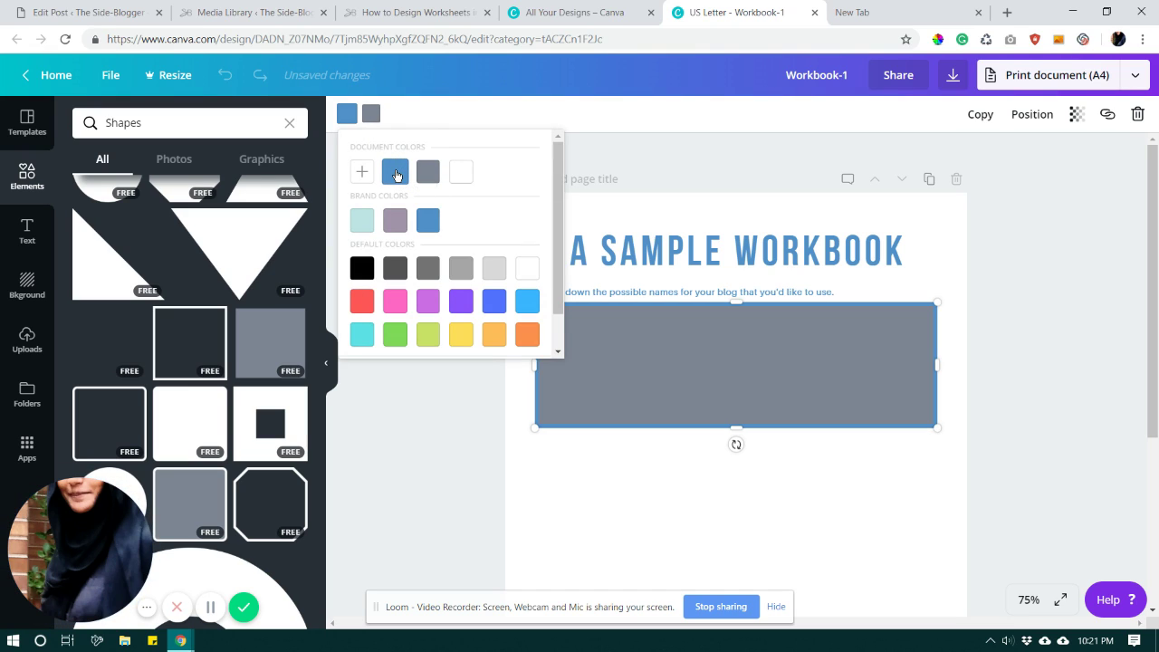
Set the rectangle's fill to the custom colour #f9fbff and deselect it.
left_click(370, 114)
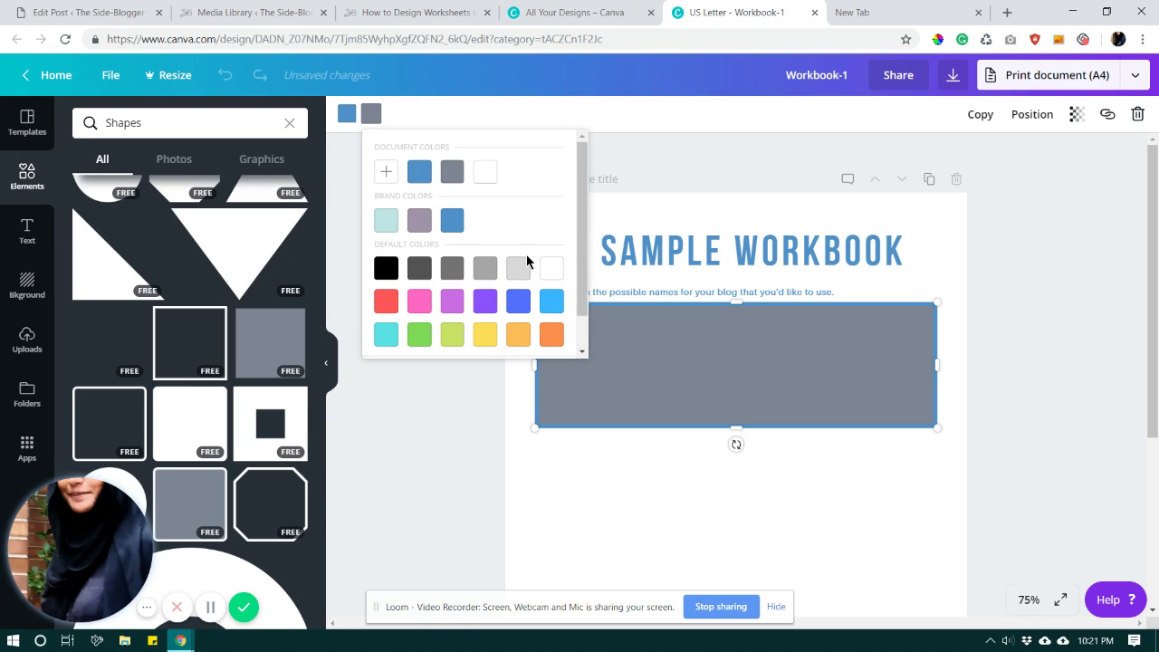
left_click(385, 171)
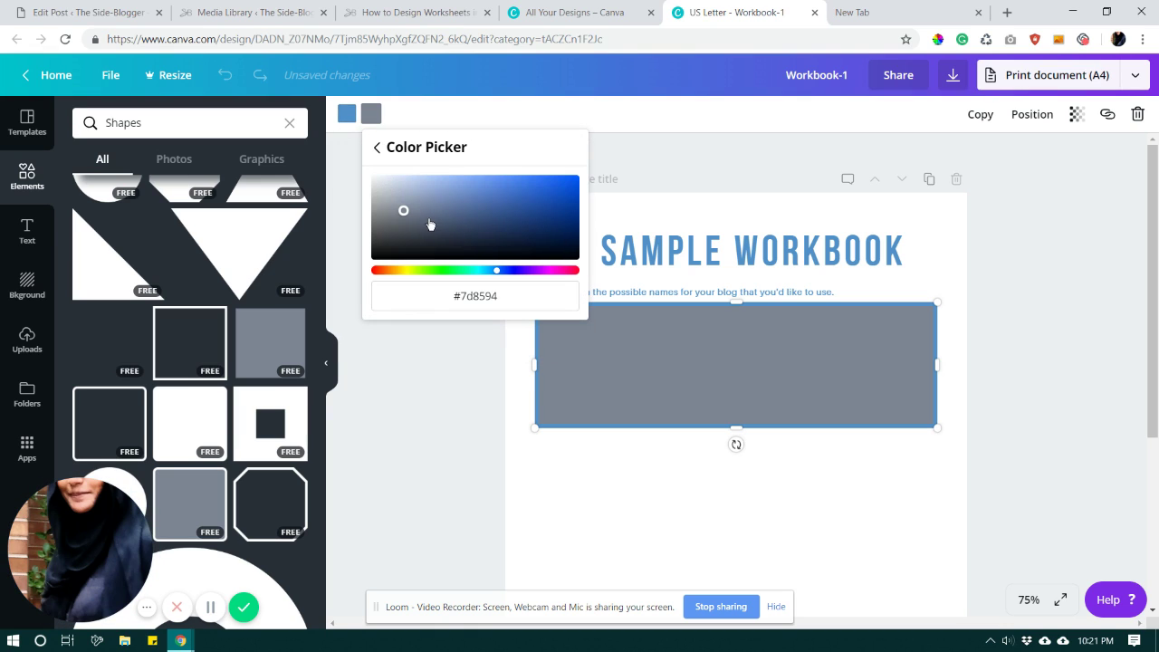
left_click_drag(402, 206, 375, 180)
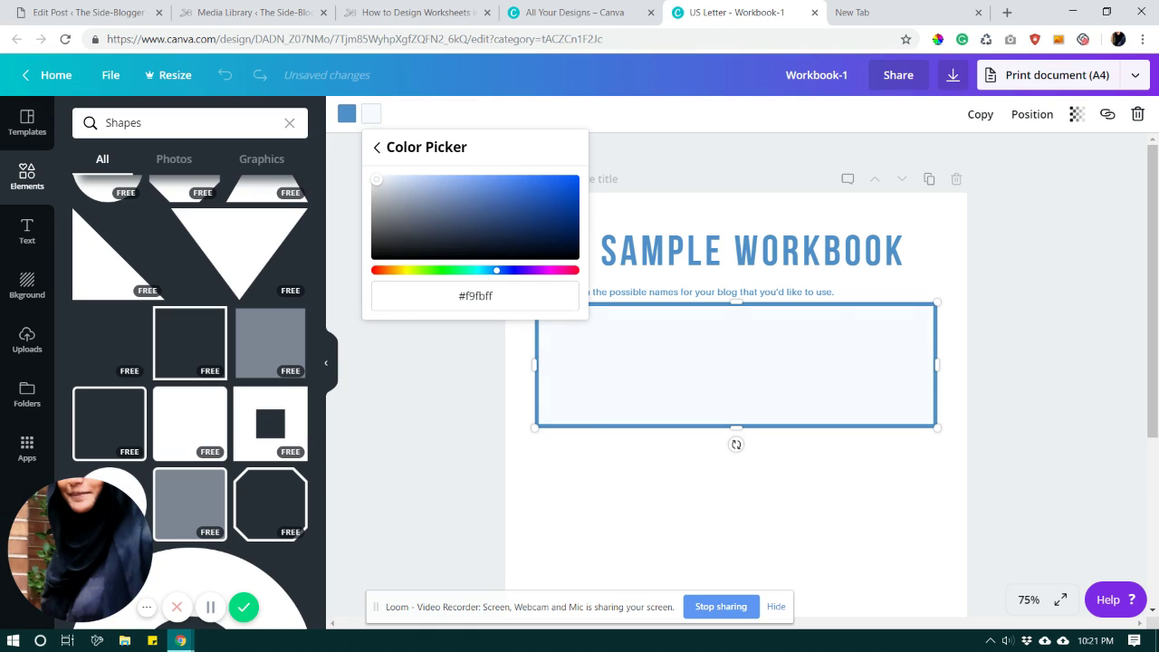
left_click(465, 356)
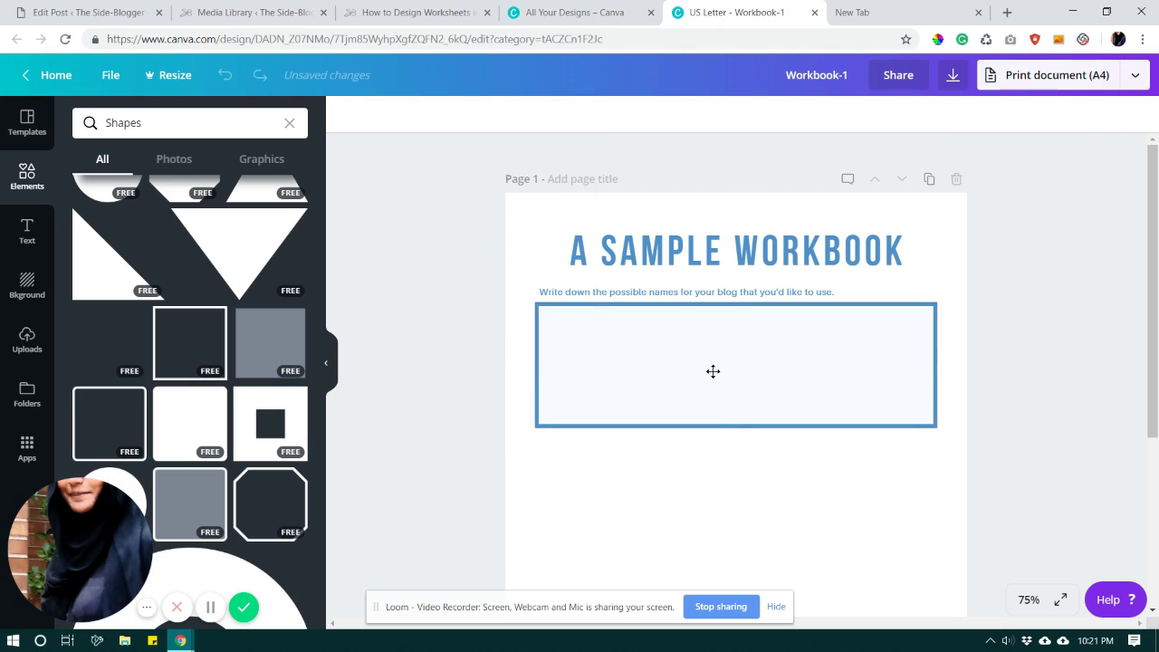
Reduce the rectangle's height by about a third from its lower edge and deselect it.
left_click_drag(731, 426, 737, 384)
left_click(1042, 308)
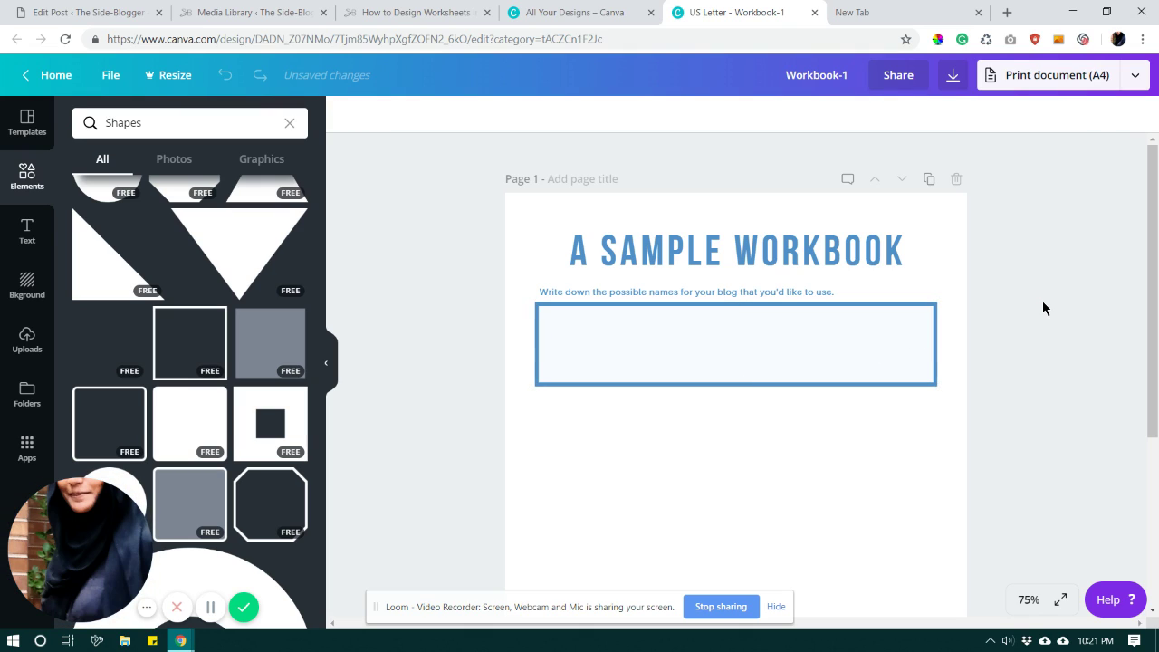
scroll(1042, 302, "down", 2)
scroll(1038, 308, "up", 1)
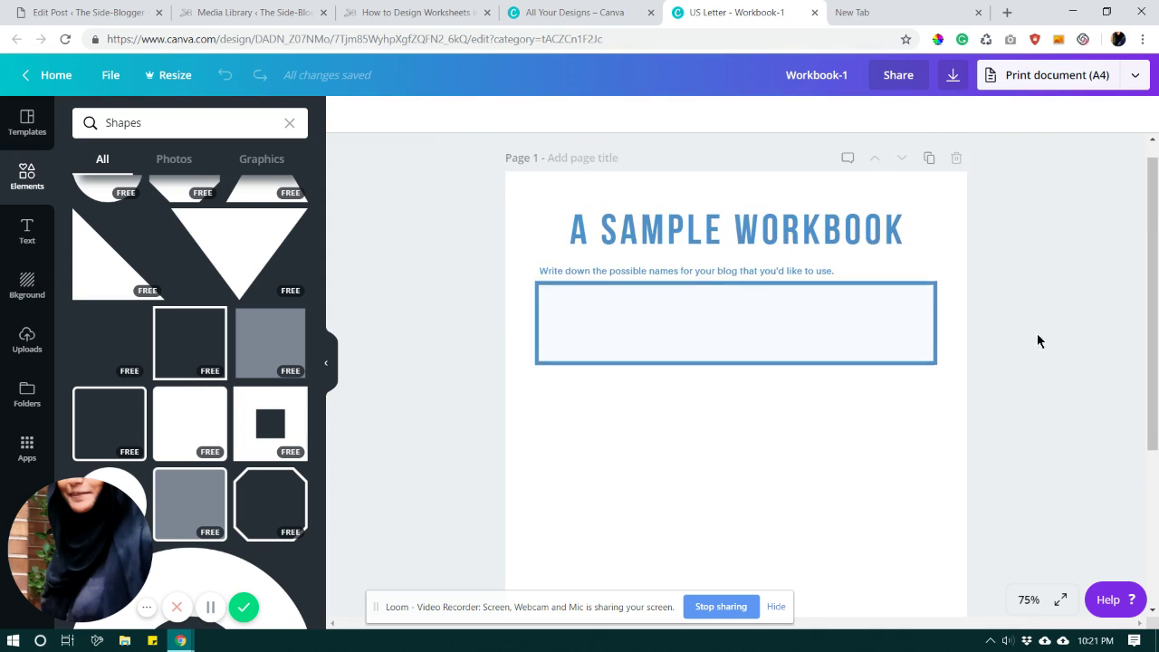
scroll(1041, 362, "up", 1)
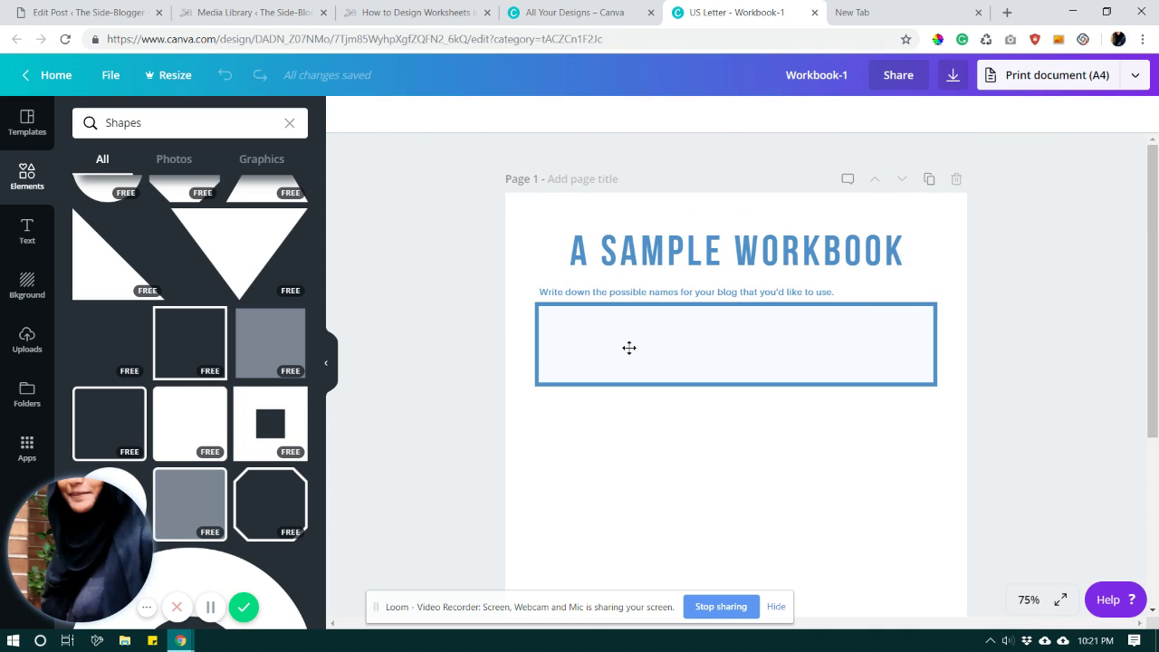
Align the writing prompt's left edge with the outer left edge of the blue border, keeping it just above the rectangle.
left_click(727, 349)
left_click(584, 287)
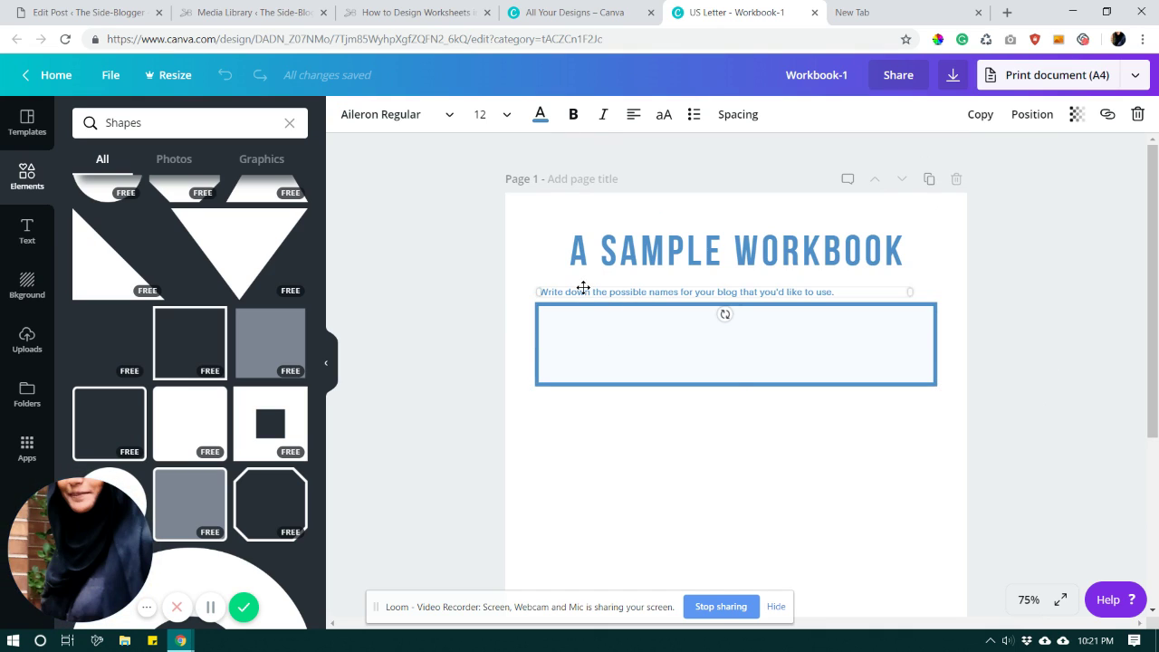
left_click_drag(583, 287, 575, 288)
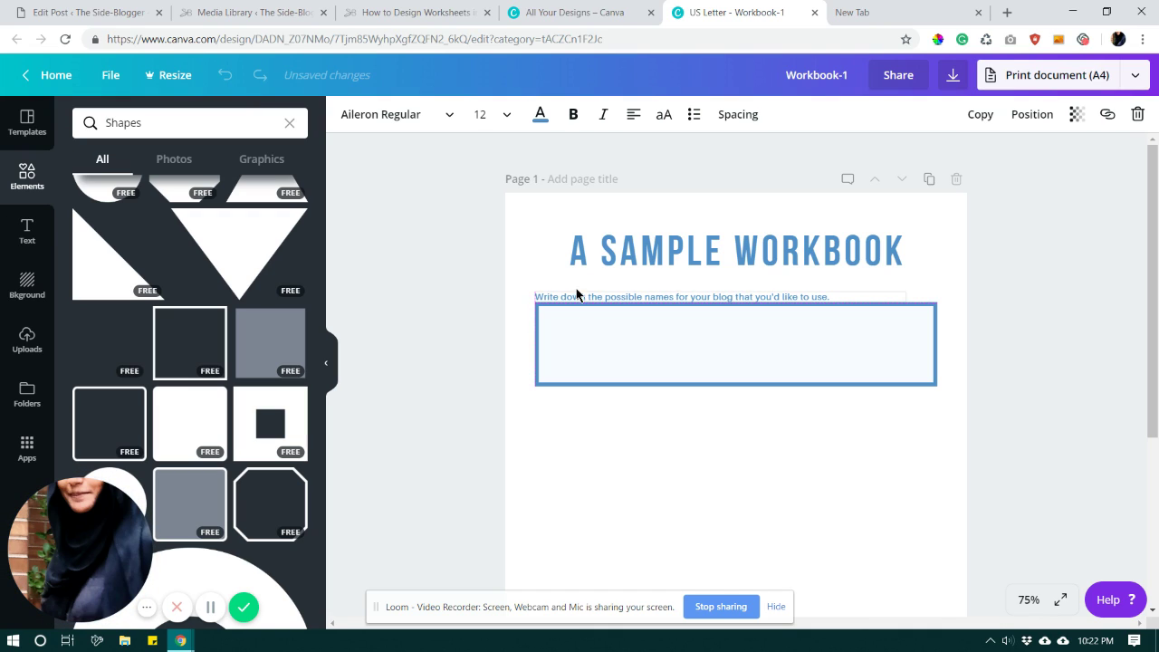
left_click_drag(576, 296, 574, 288)
left_click(1071, 291)
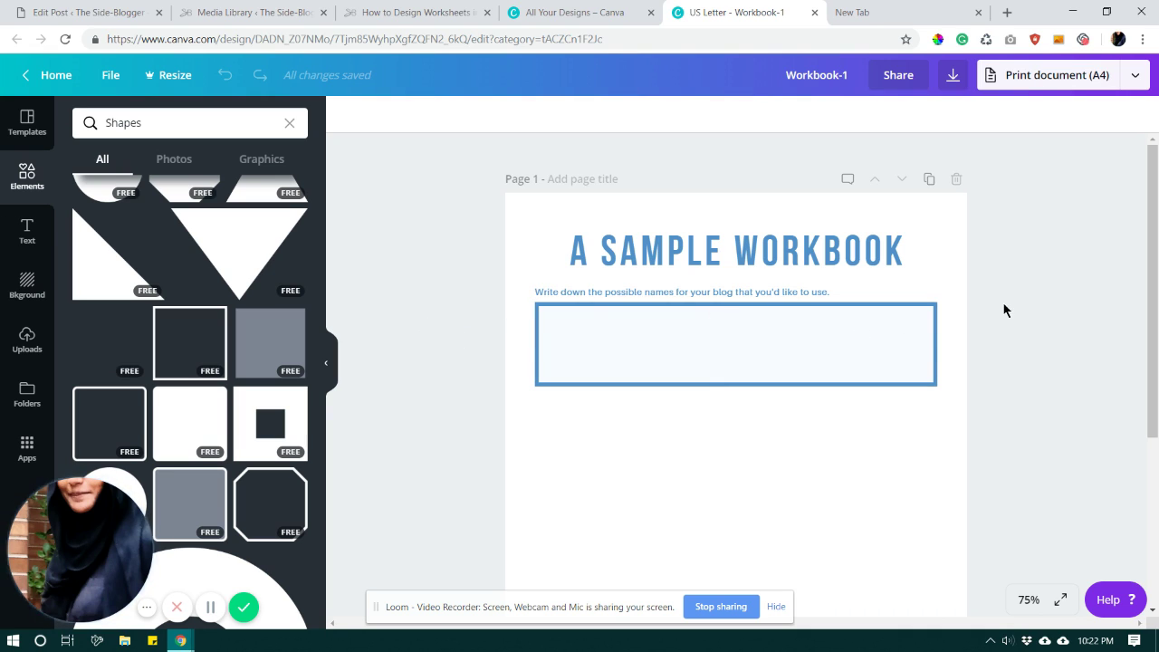
Duplicate the writing prompt together with its rectangle and place the copy directly below the original, aligned at the left.
scroll(1003, 301, "down", 3)
scroll(1002, 301, "up", 3)
left_click_drag(467, 289, 635, 371)
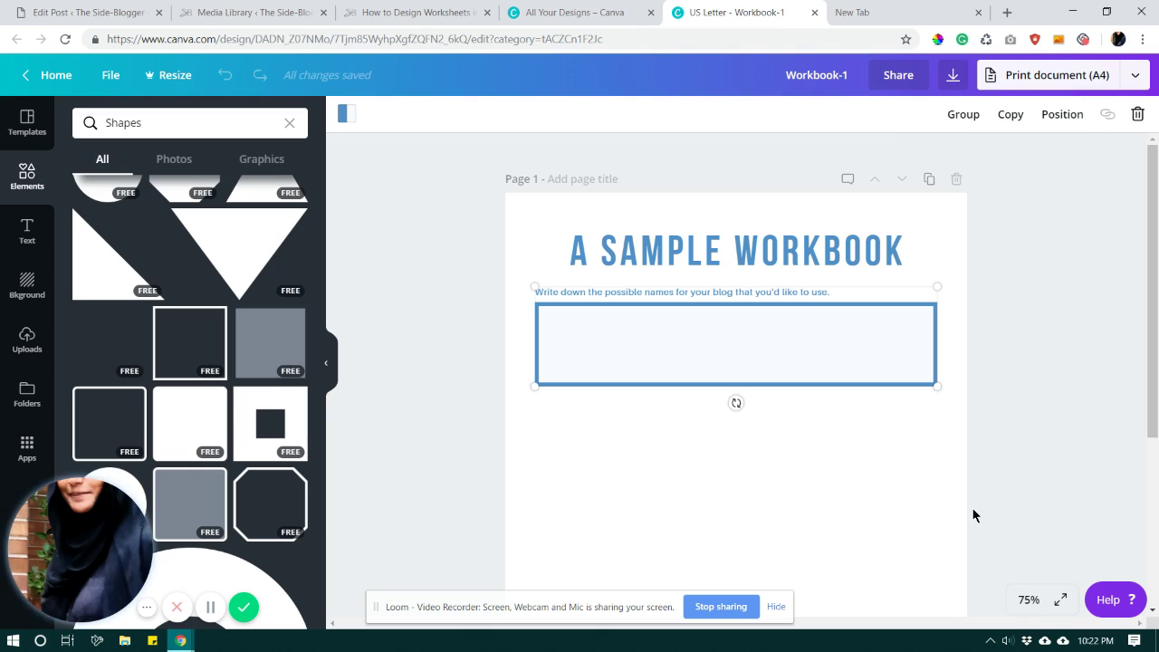
left_click(1011, 118)
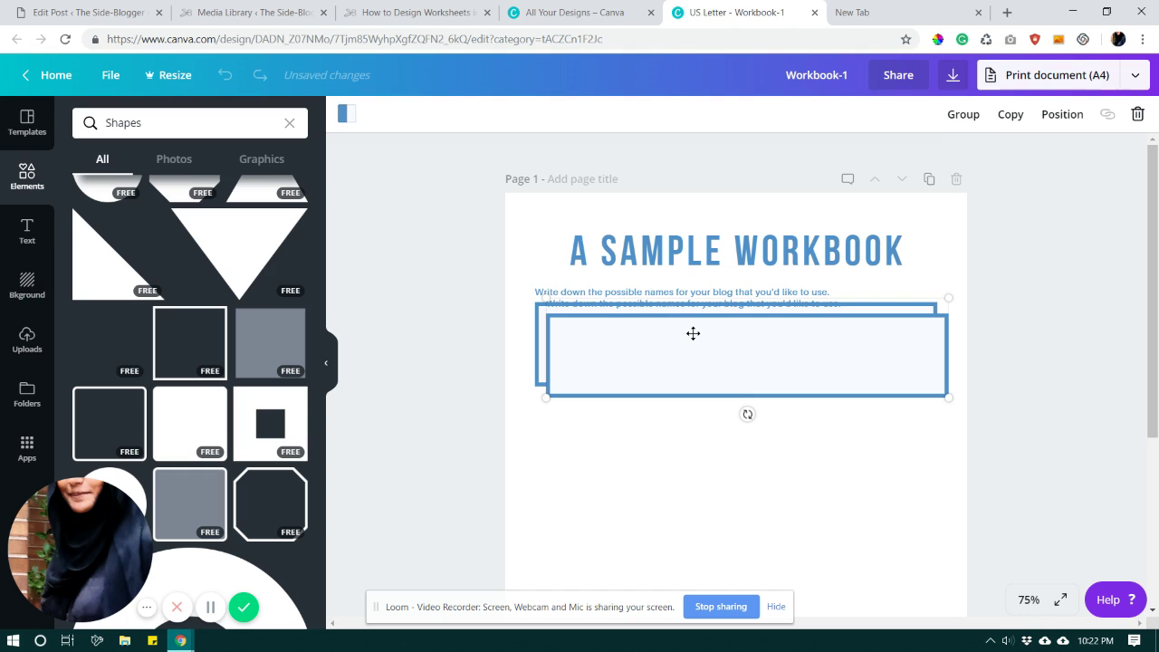
left_click_drag(692, 334, 685, 444)
left_click(1030, 359)
scroll(1030, 360, "down", 3)
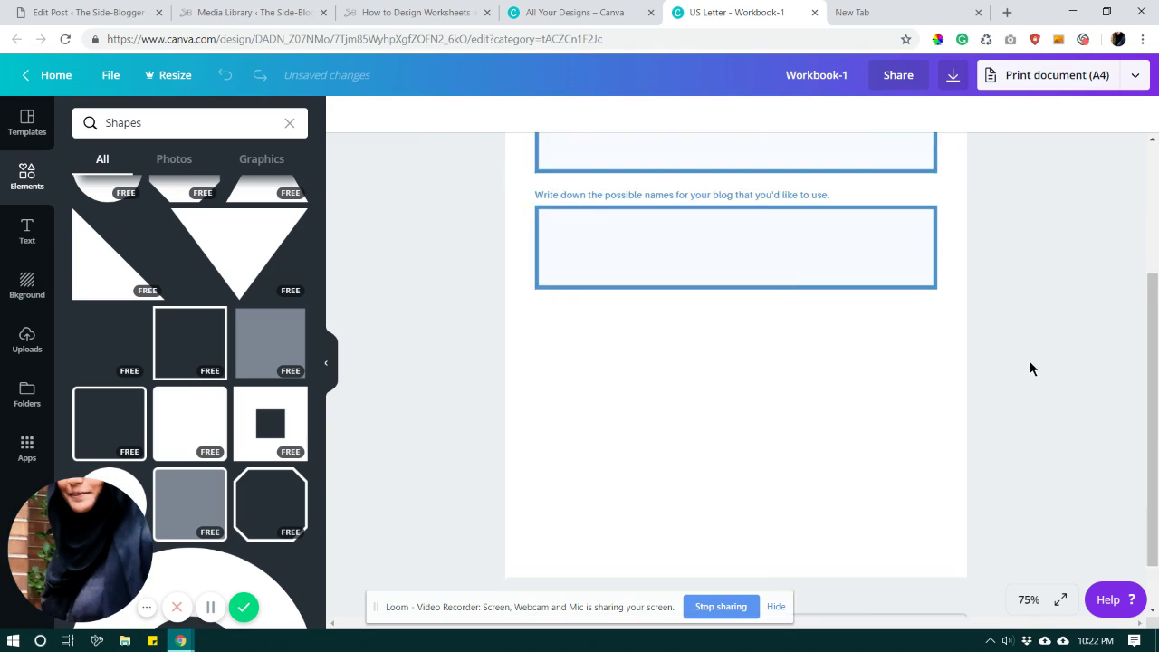
Duplicate the second writing prompt with its answer box, place the copy directly below it aligned at the left, and deselect it.
scroll(453, 290, "up", 2)
left_click_drag(468, 284, 589, 348)
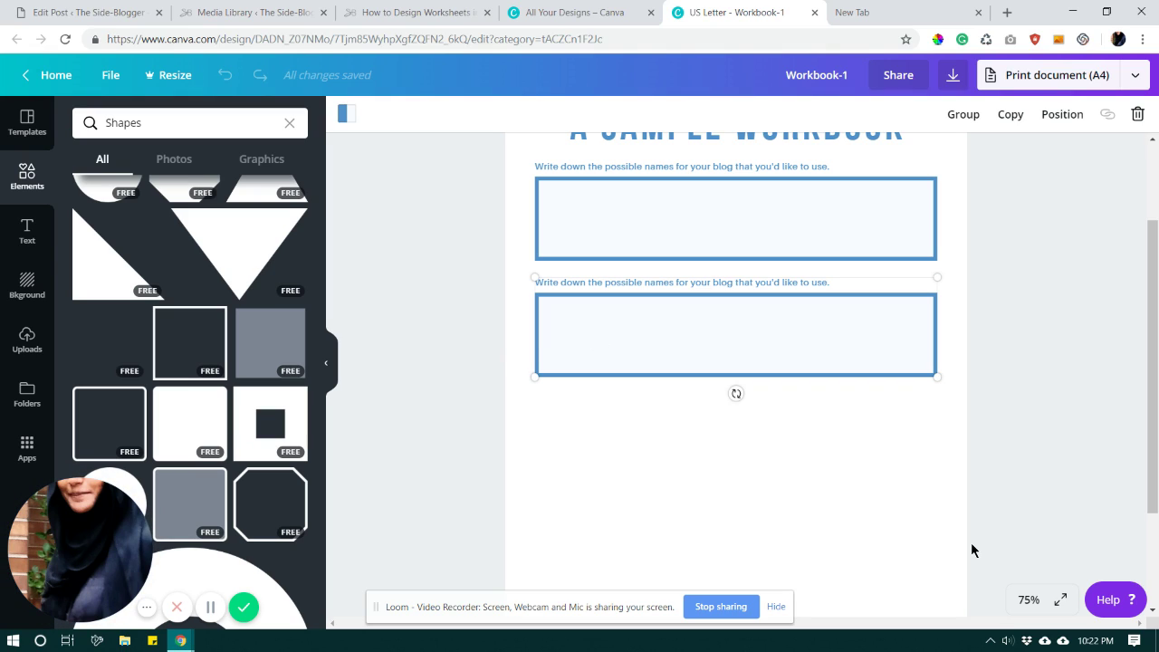
key("ctrl+d")
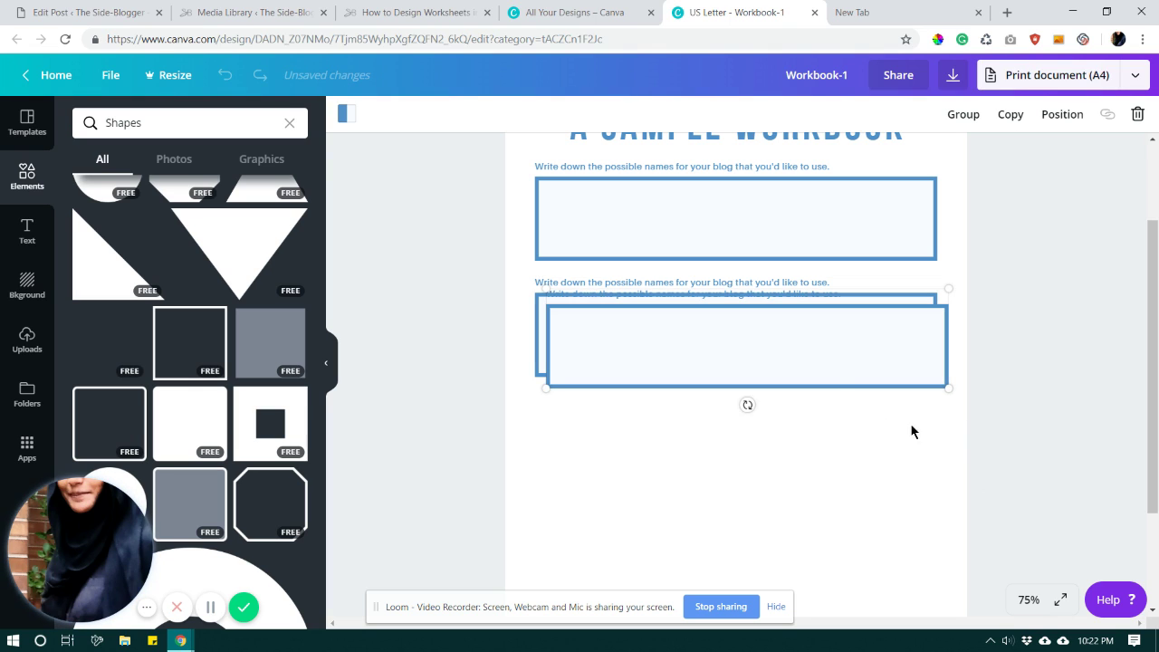
left_click_drag(789, 338, 776, 441)
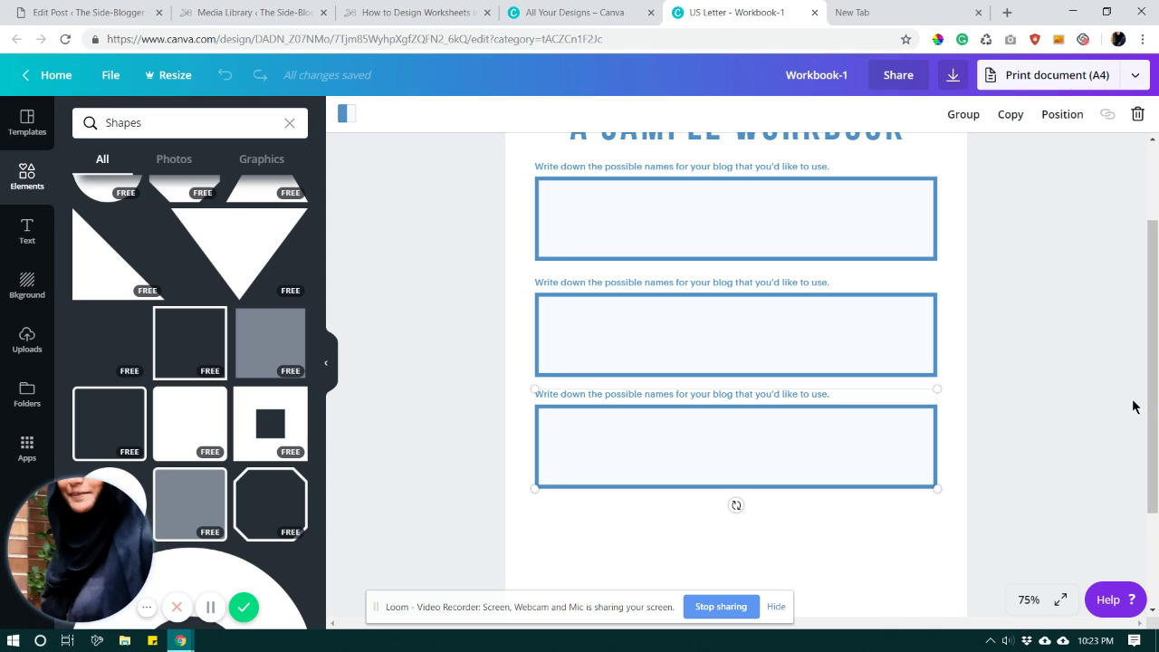
left_click(1040, 415)
Examine the page layout from the heading down to the empty space under the third answer box.
scroll(1042, 379, "down", 2)
scroll(1042, 404, "up", 3)
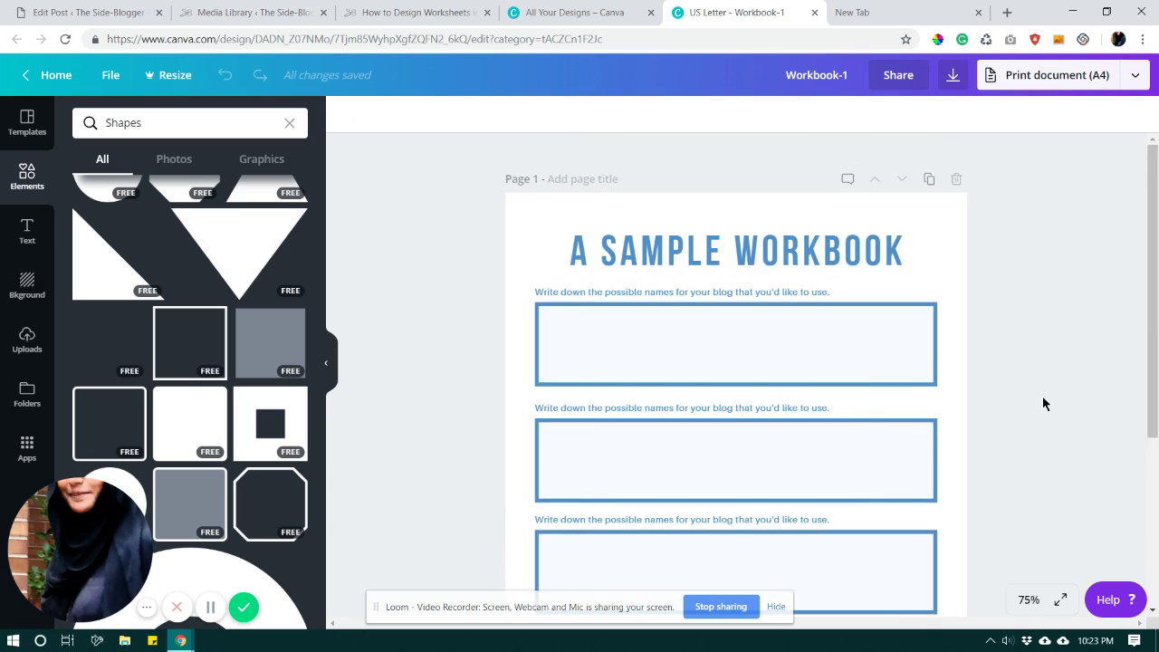
scroll(1043, 409, "down", 3)
scroll(1042, 403, "up", 5)
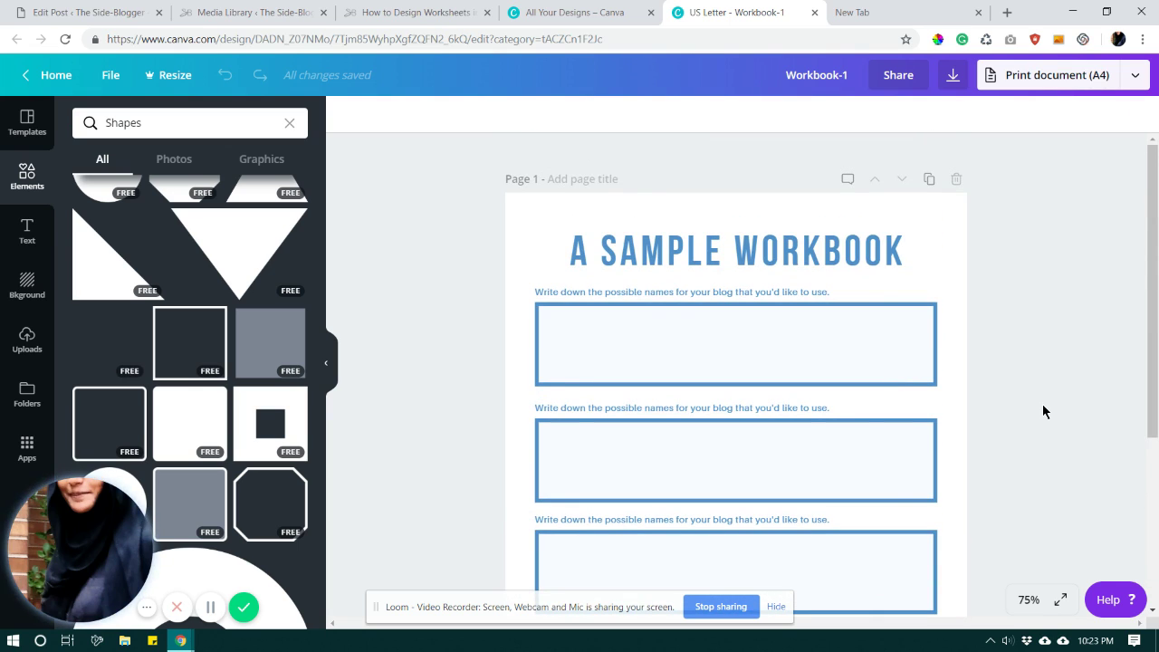
scroll(1050, 293, "down", 5)
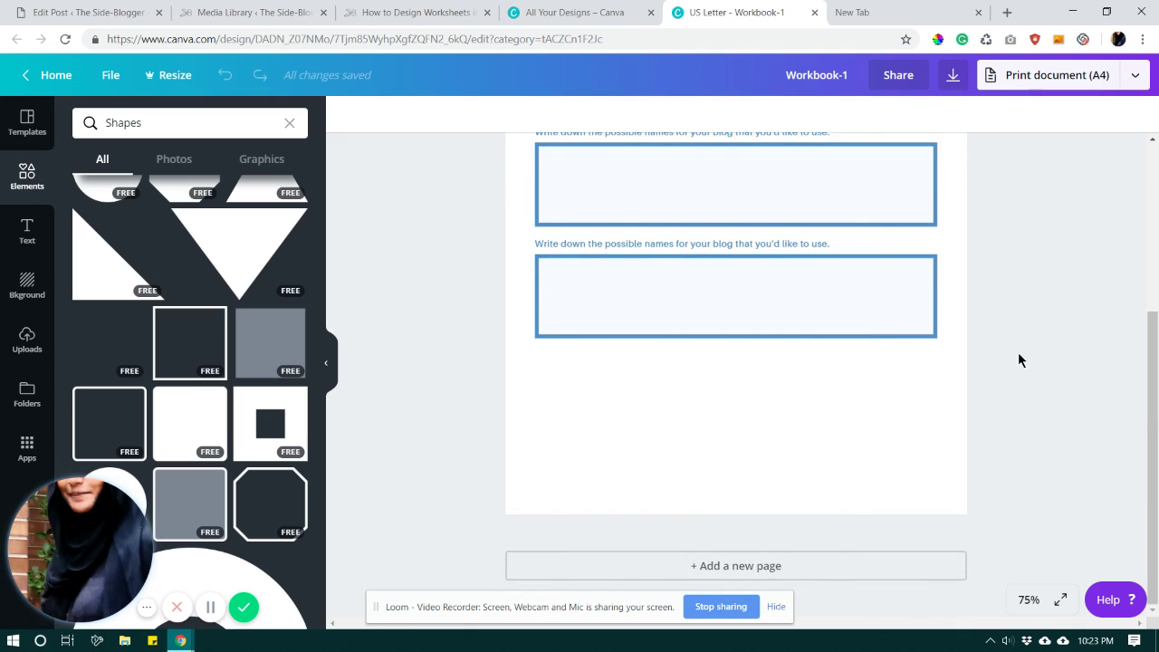
scroll(1017, 353, "up", 3)
scroll(1009, 325, "up", 1)
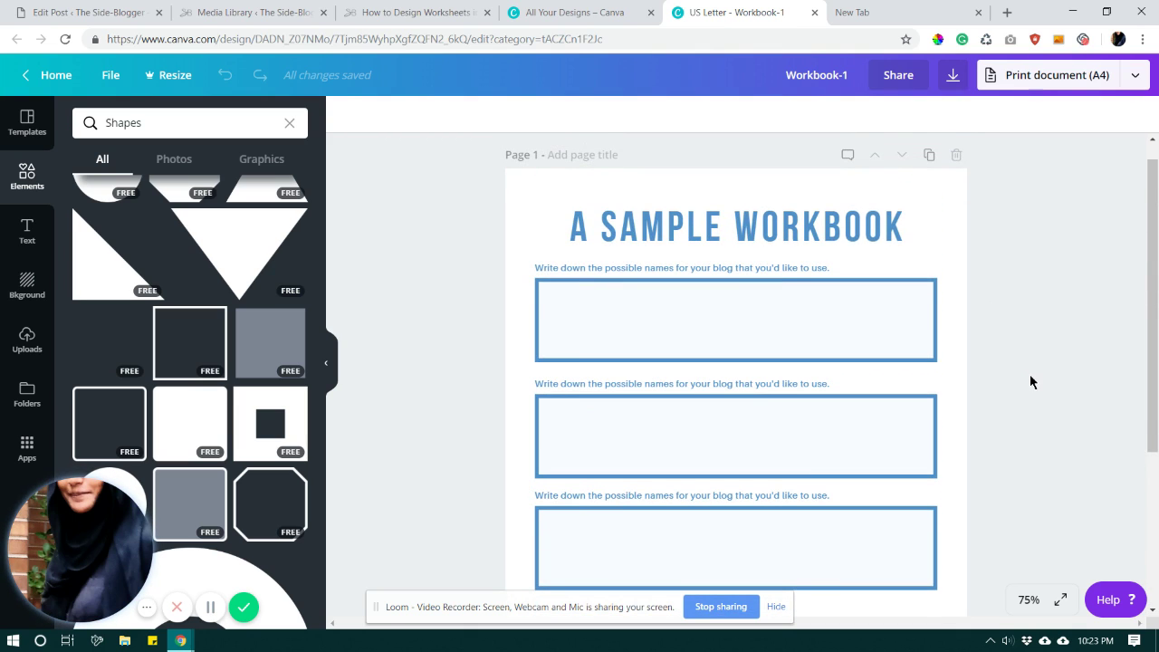
scroll(1029, 381, "up", 1)
scroll(1052, 397, "down", 4)
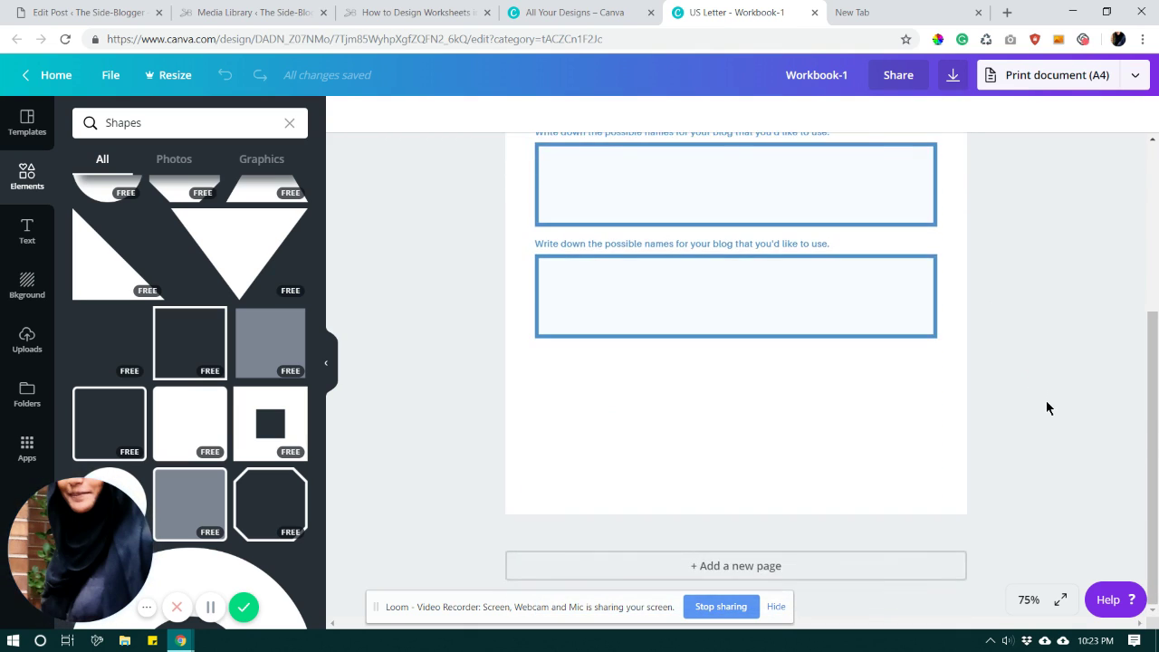
scroll(1046, 400, "up", 1)
scroll(1046, 401, "down", 1)
scroll(1051, 418, "up", 2)
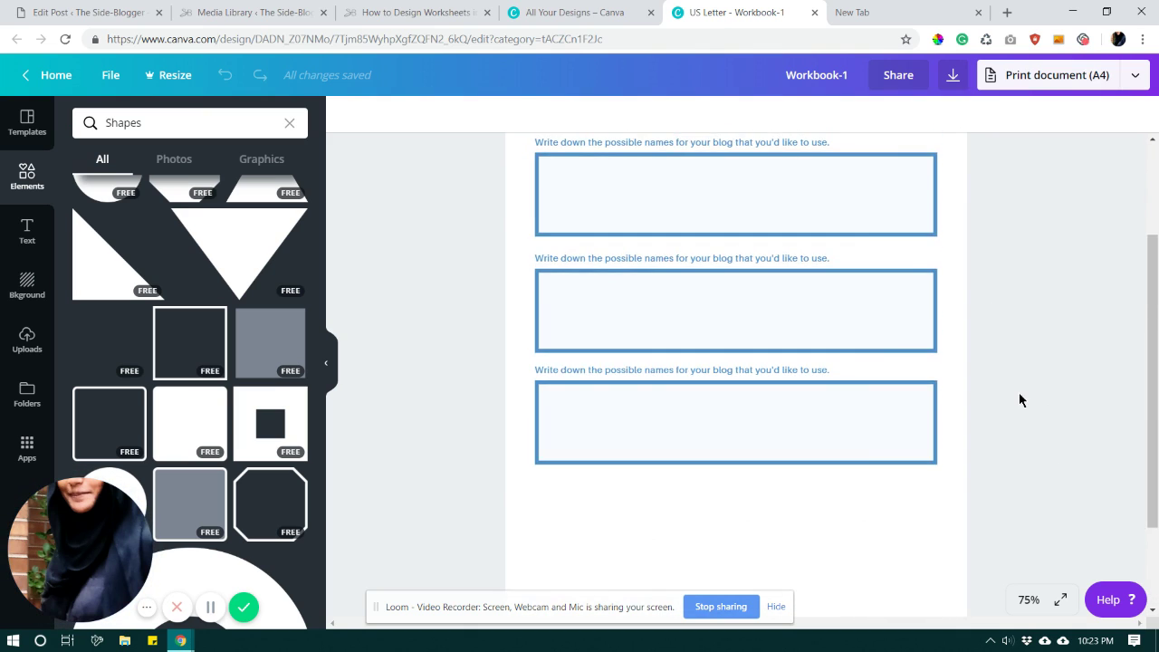
scroll(1019, 396, "down", 2)
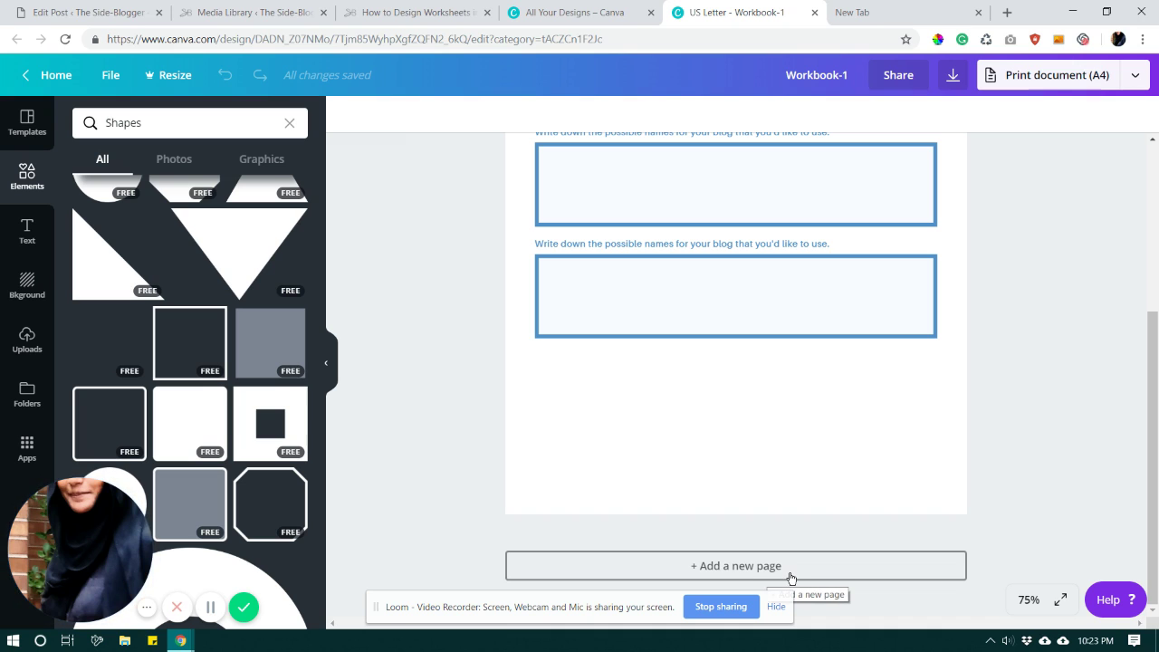
scroll(1074, 453, "up", 4)
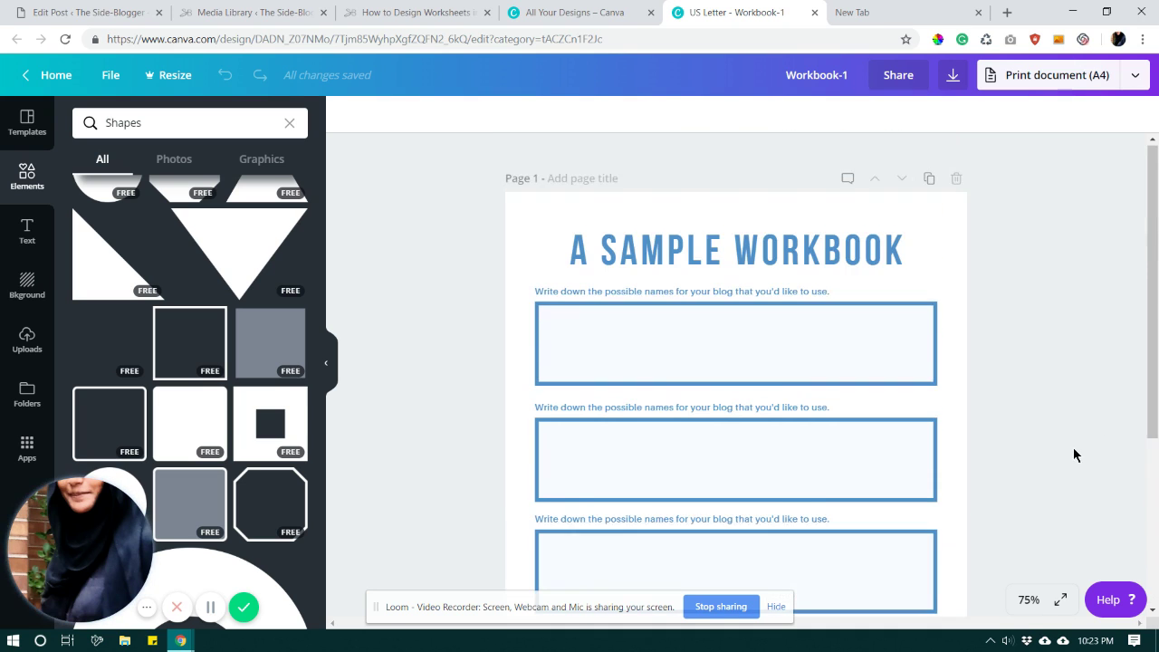
scroll(1073, 461, "down", 3)
scroll(1073, 470, "up", 4)
Add a new blank page after the workbook page.
scroll(1039, 443, "down", 5)
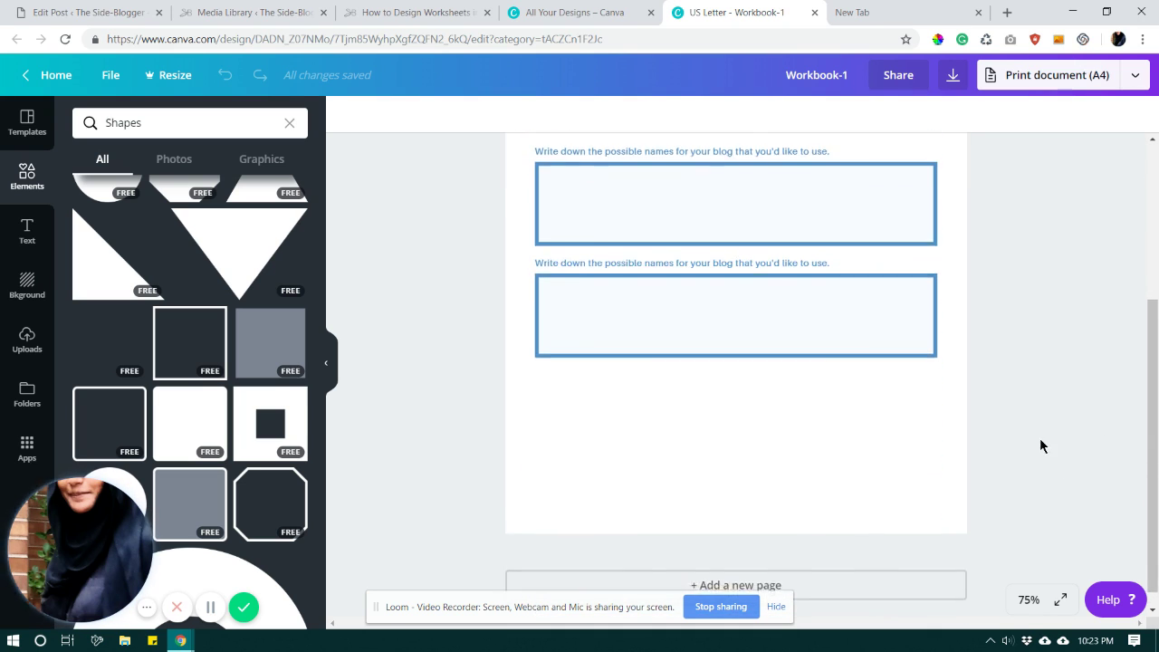
scroll(978, 561, "up", 1)
scroll(976, 534, "down", 1)
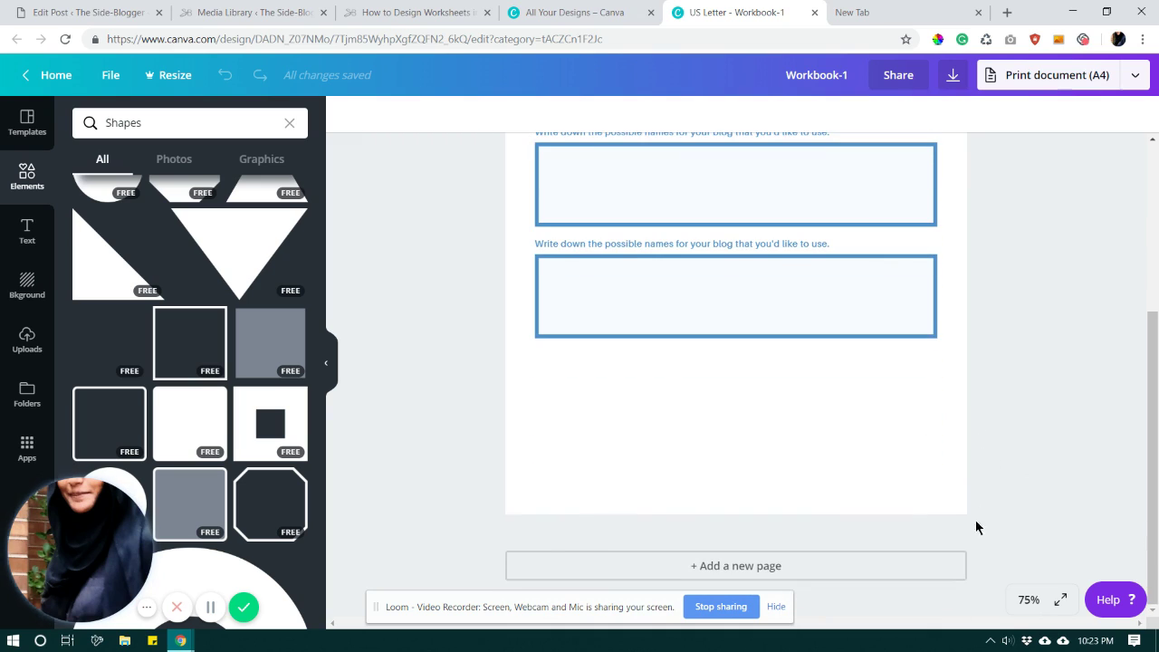
left_click(857, 570)
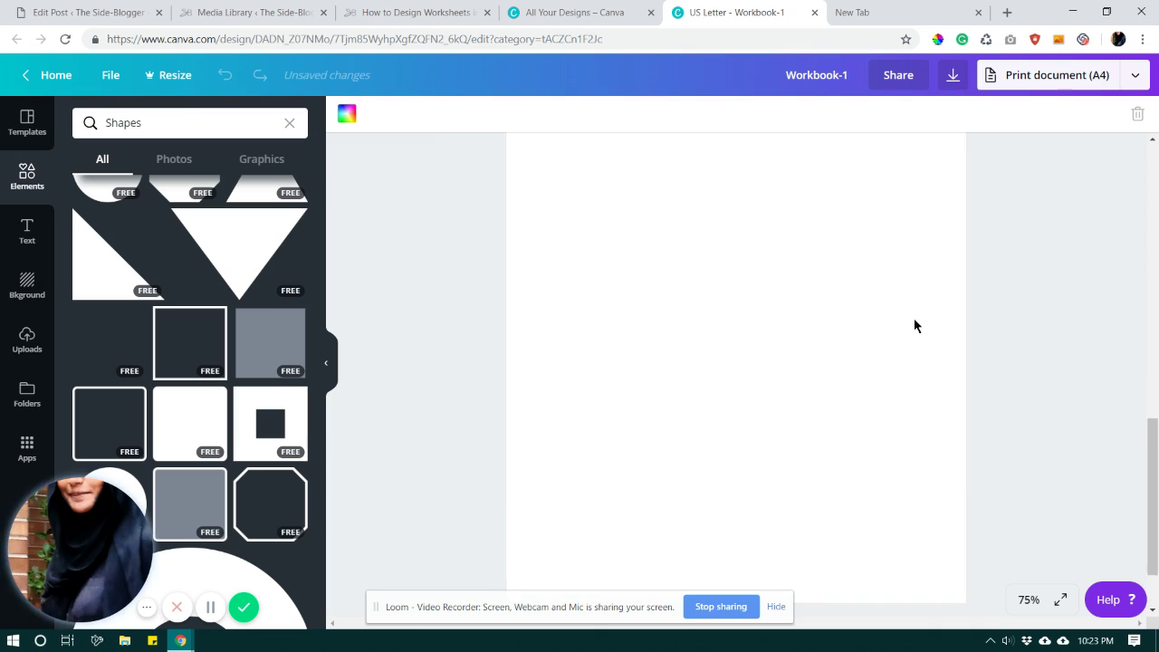
Duplicate page 1 with its heading, prompts and answer boxes, view the copy and clear the page selection.
scroll(914, 326, "up", 8)
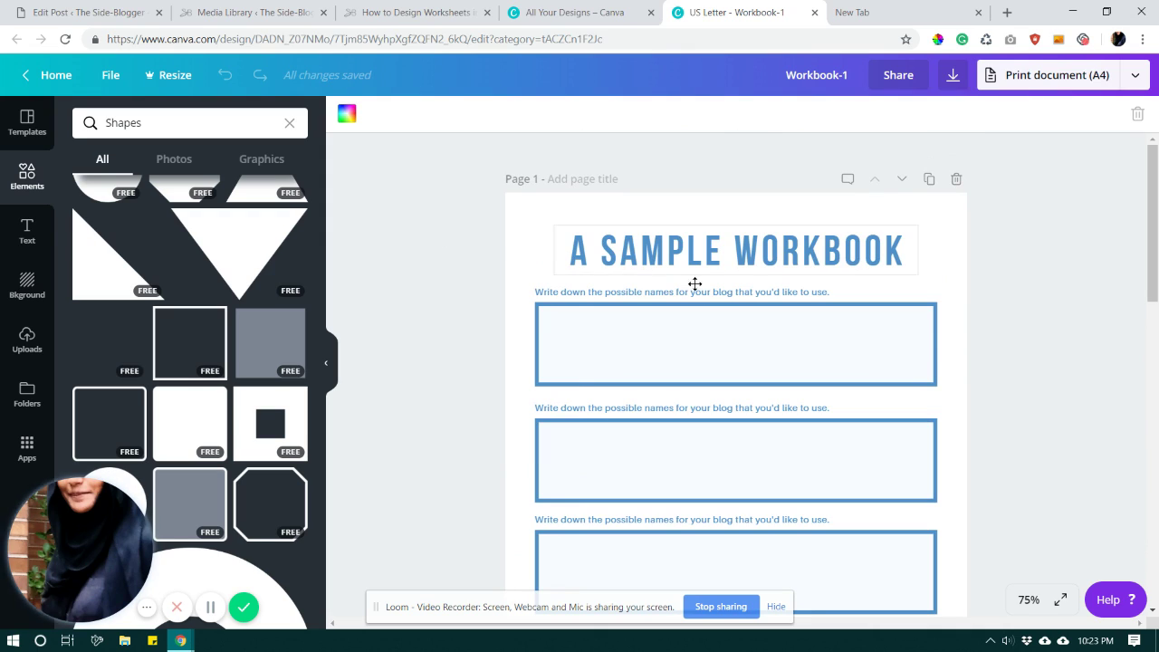
left_click(928, 180)
scroll(1050, 308, "up", 3)
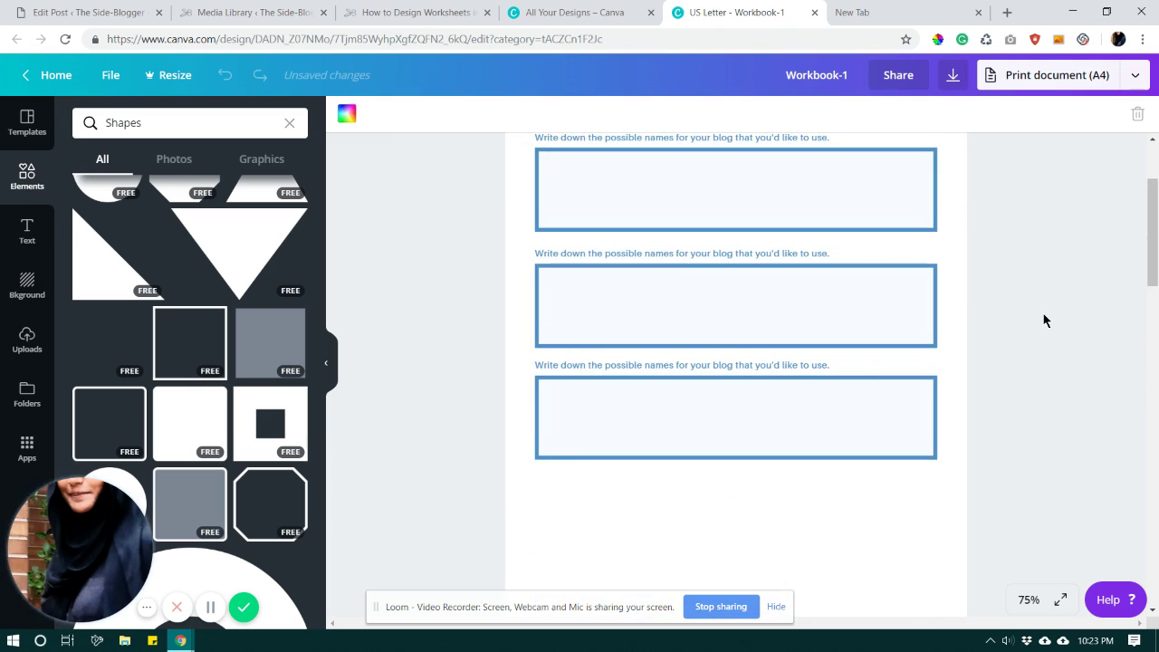
scroll(1044, 323, "up", 5)
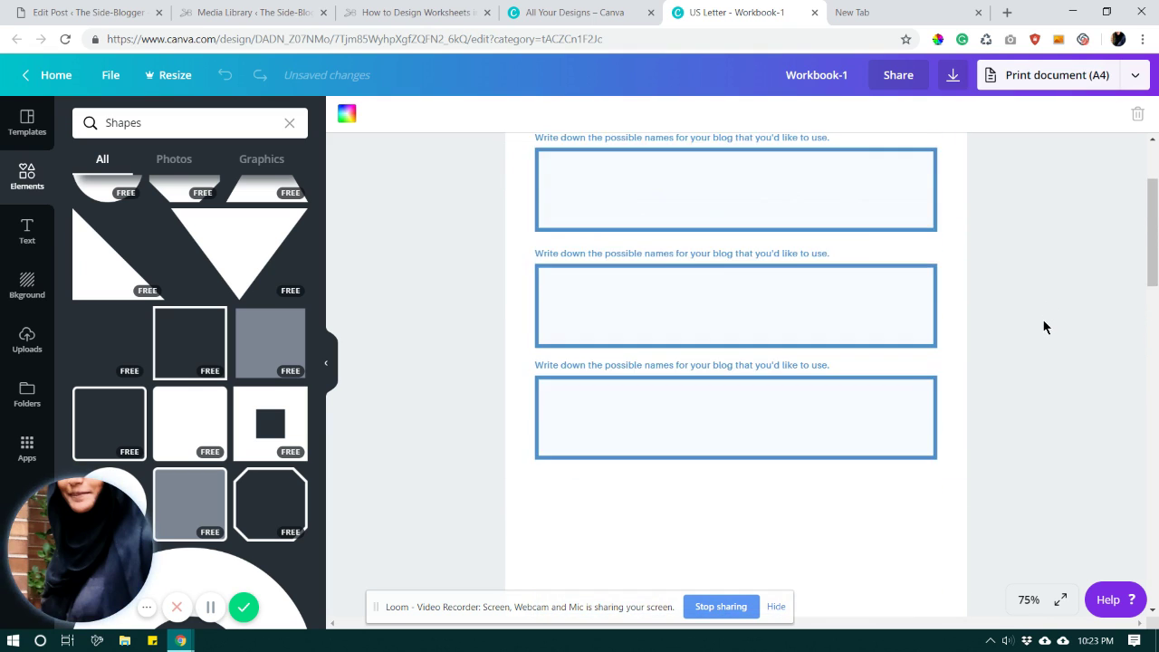
scroll(1045, 323, "down", 8)
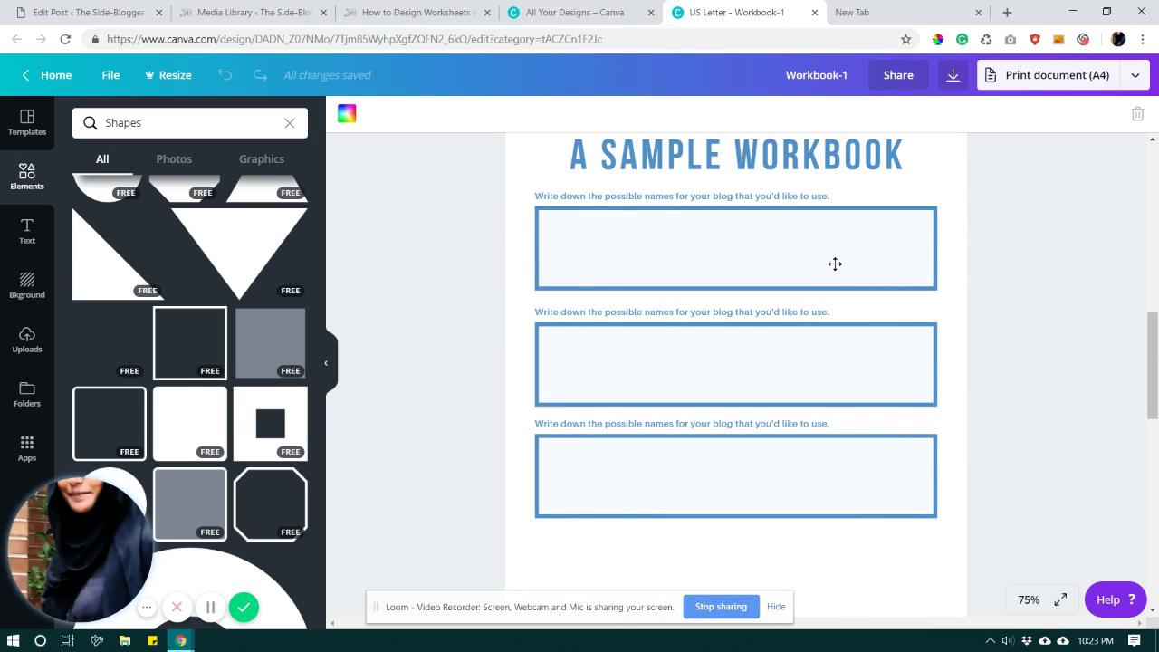
left_click(1038, 365)
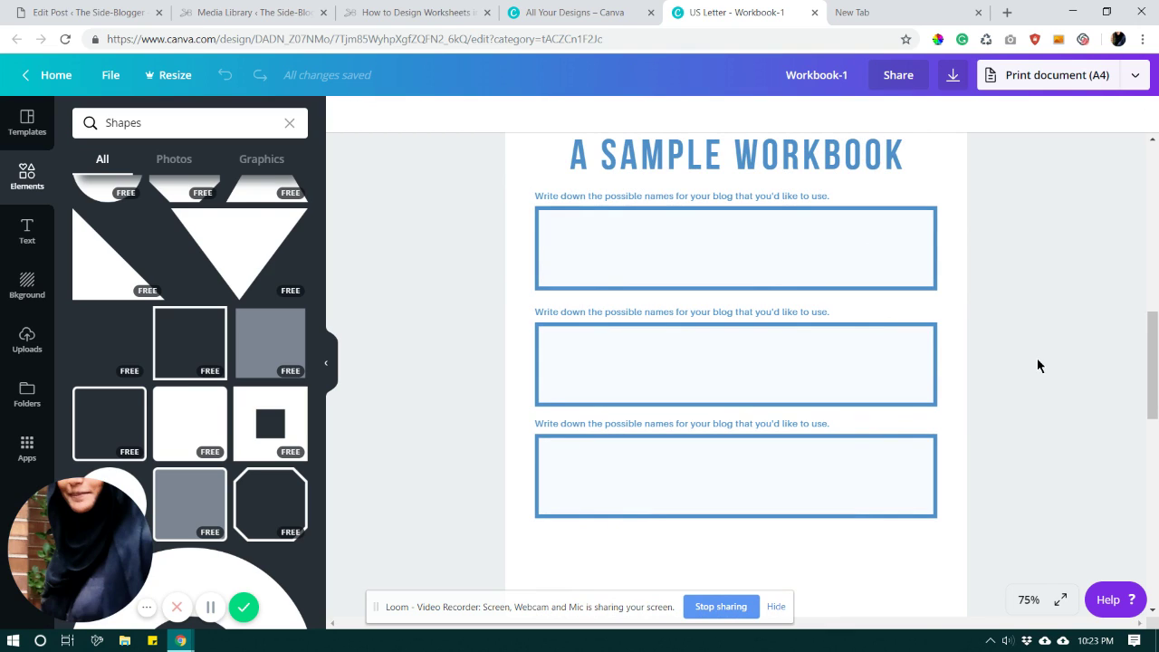